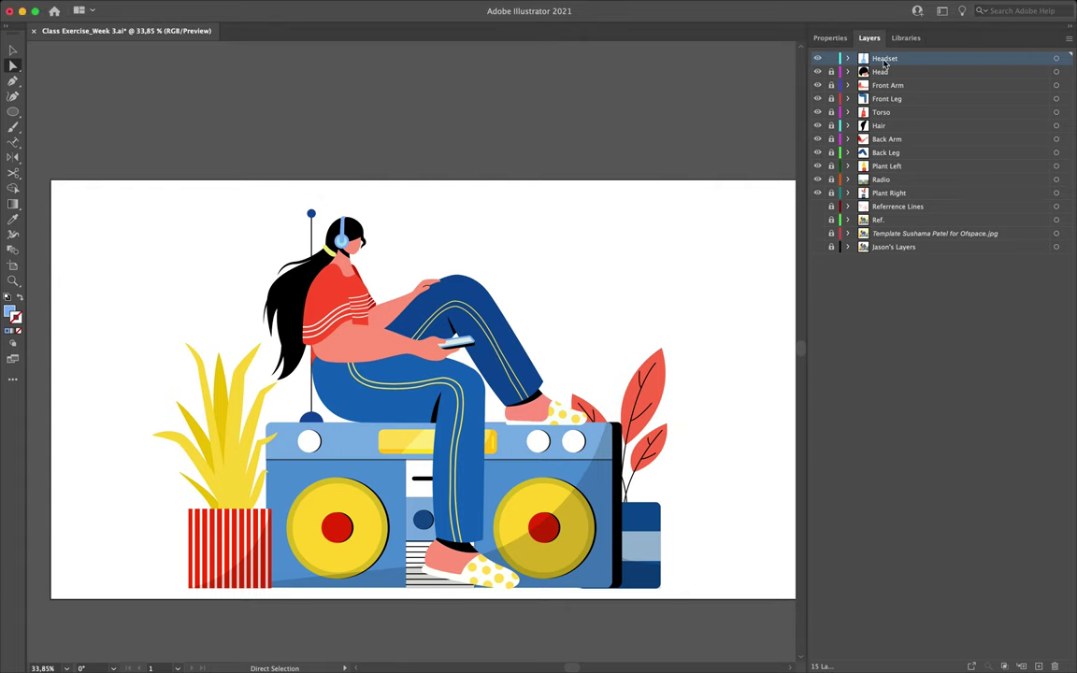
# Expand the Head, Front Arm, Front Leg, Torso and Hair layers to examine how their sublayers are organised
pyautogui.click(881, 72)
pyautogui.click(848, 72)
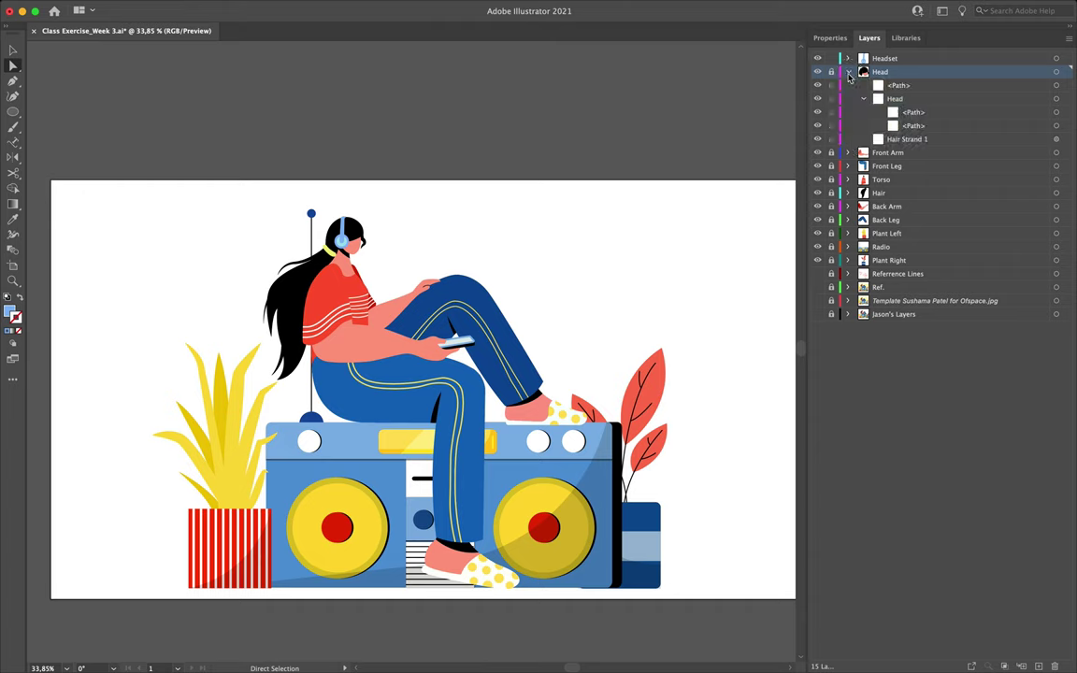
pyautogui.click(863, 98)
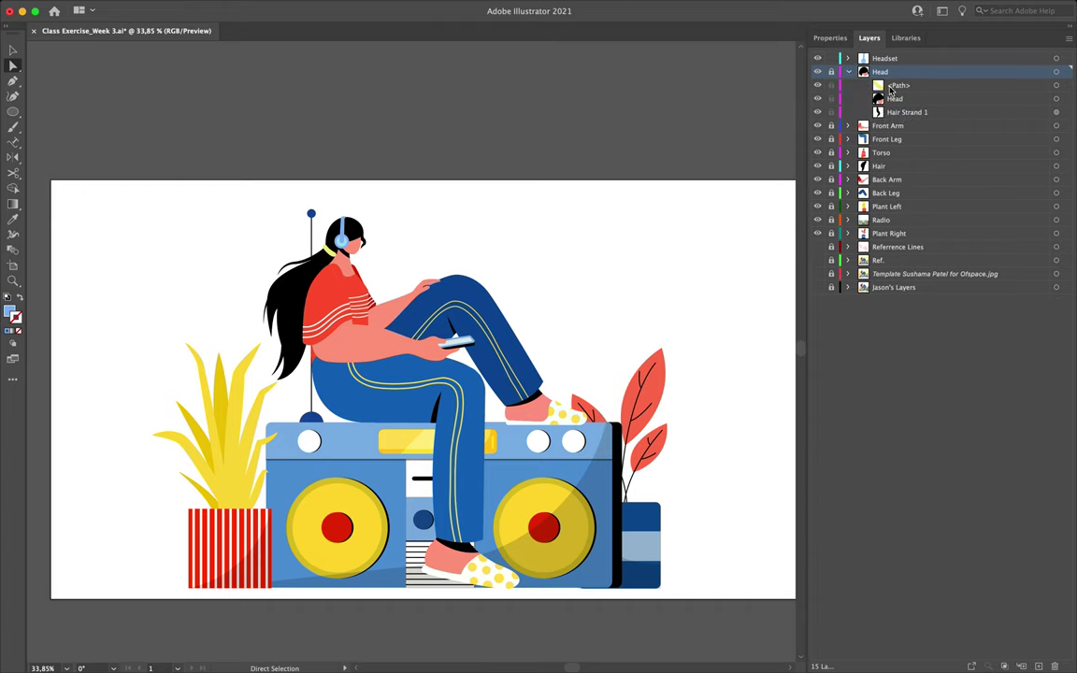
pyautogui.click(850, 126)
pyautogui.click(848, 166)
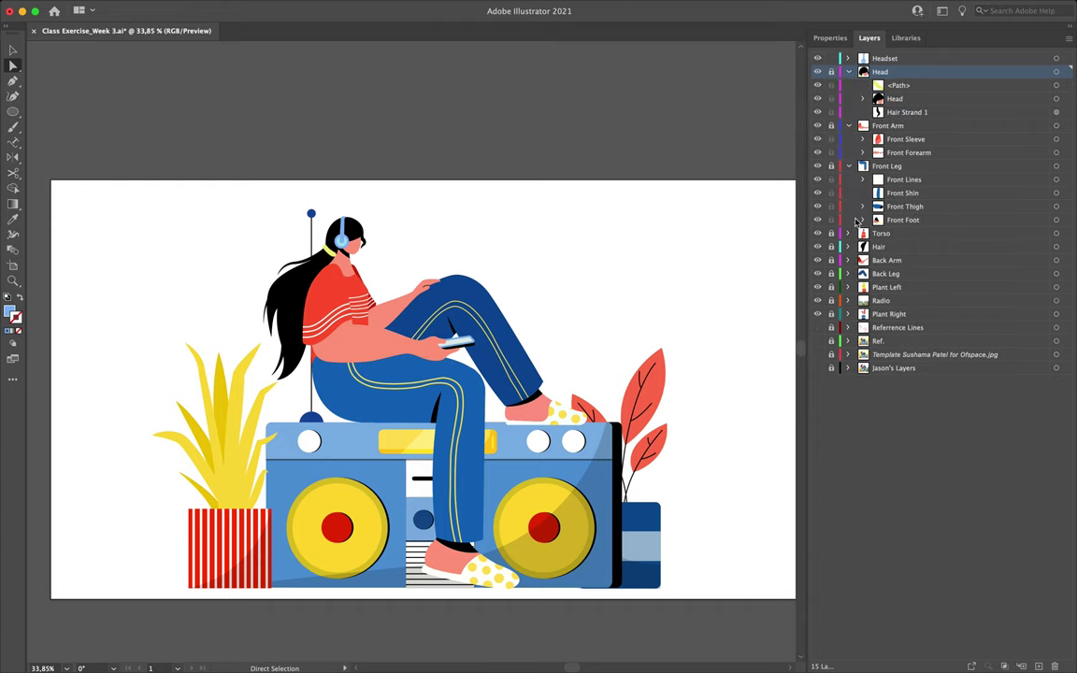
pyautogui.click(849, 232)
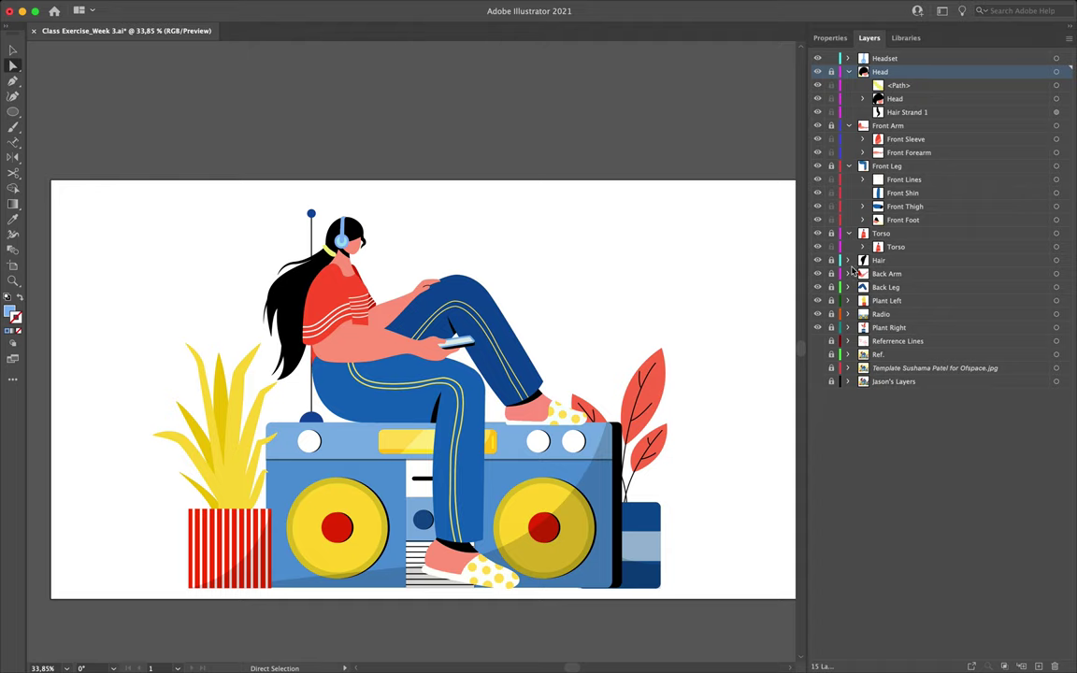
pyautogui.click(849, 261)
pyautogui.click(849, 261)
# Hide the Front Lines, Front Shin, Front Thigh and Front Foot sublayers one by one to inspect the leg, and show them all again
pyautogui.press('super+equal')
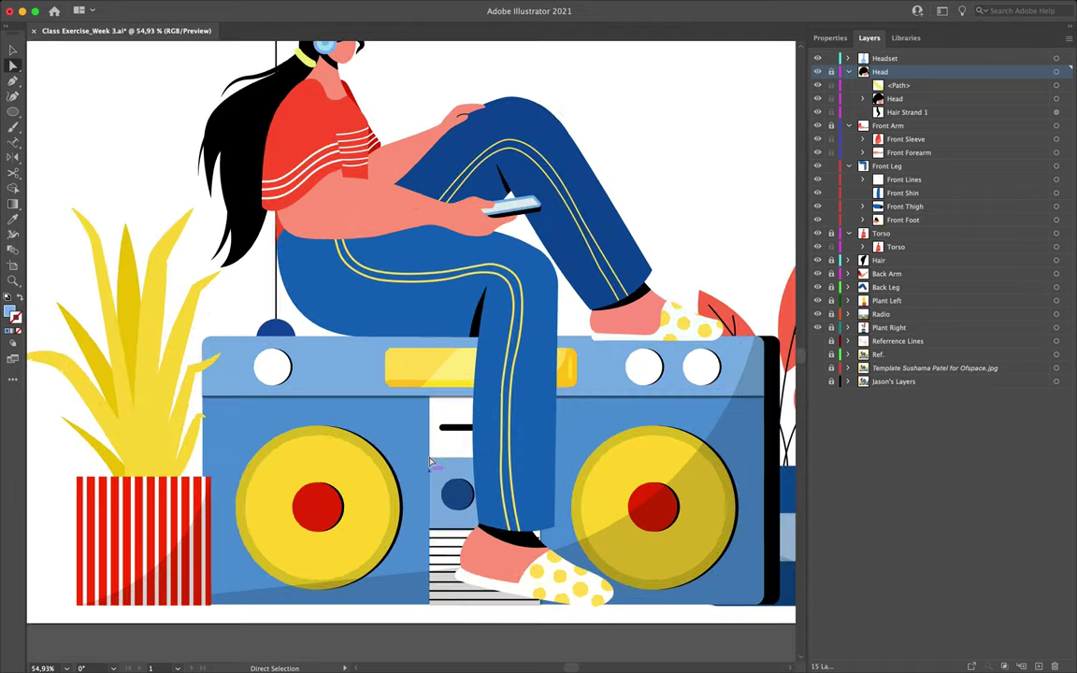
pyautogui.click(891, 165)
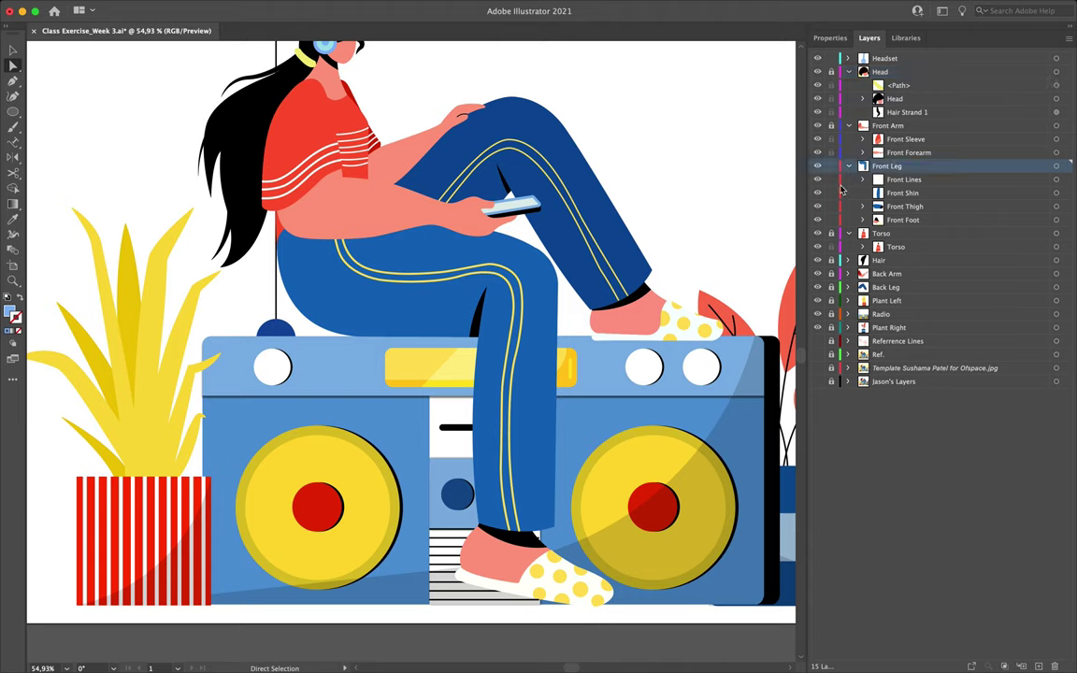
pyautogui.click(817, 168)
pyautogui.click(817, 168)
pyautogui.click(884, 180)
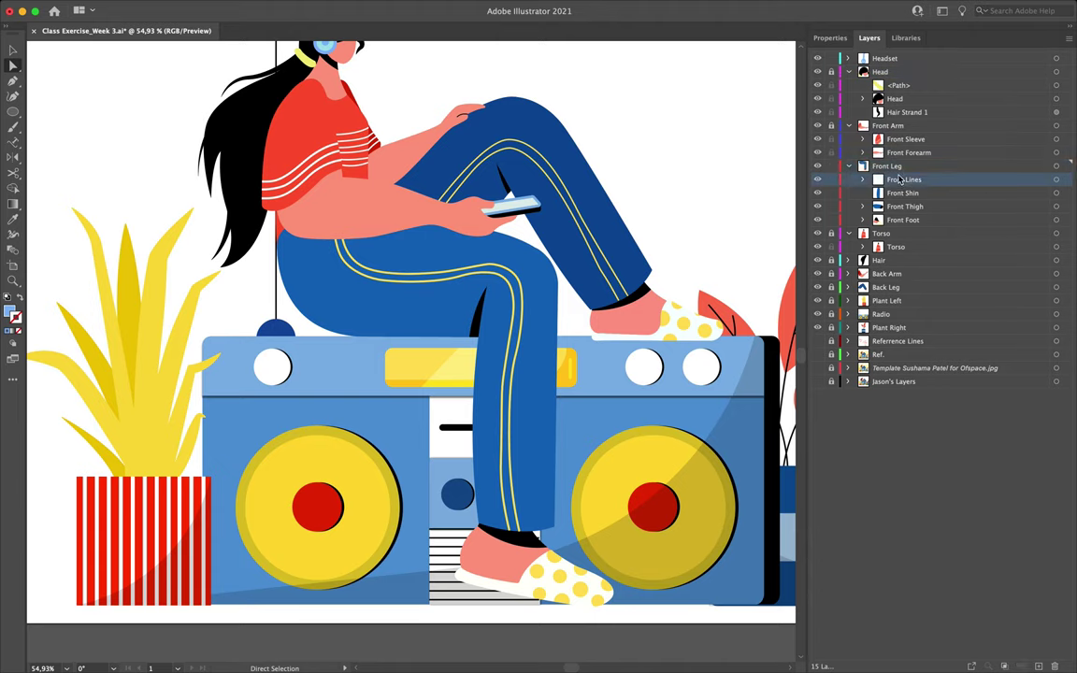
pyautogui.click(818, 180)
pyautogui.click(817, 193)
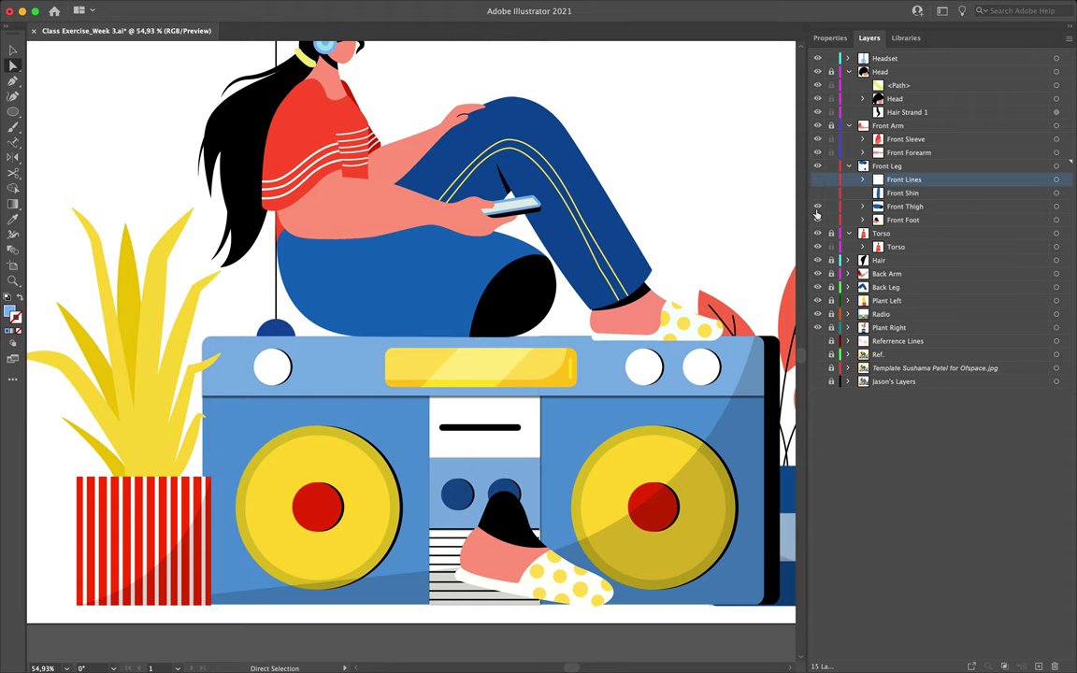
pyautogui.click(817, 206)
pyautogui.click(817, 219)
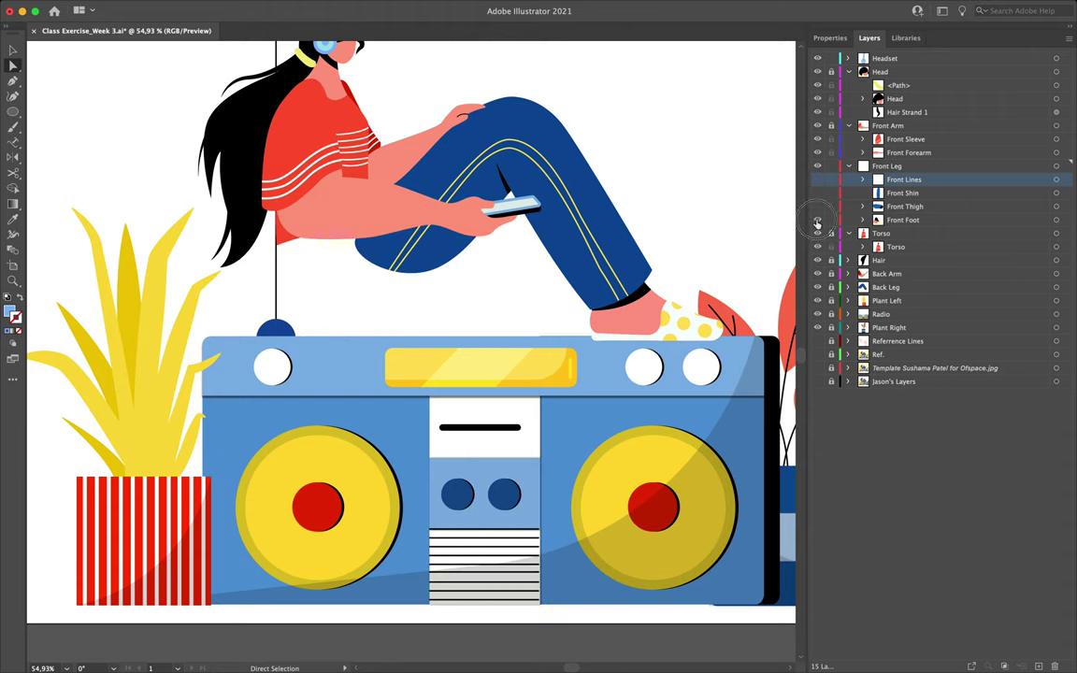
pyautogui.moveTo(817, 219); pyautogui.dragTo(818, 180)
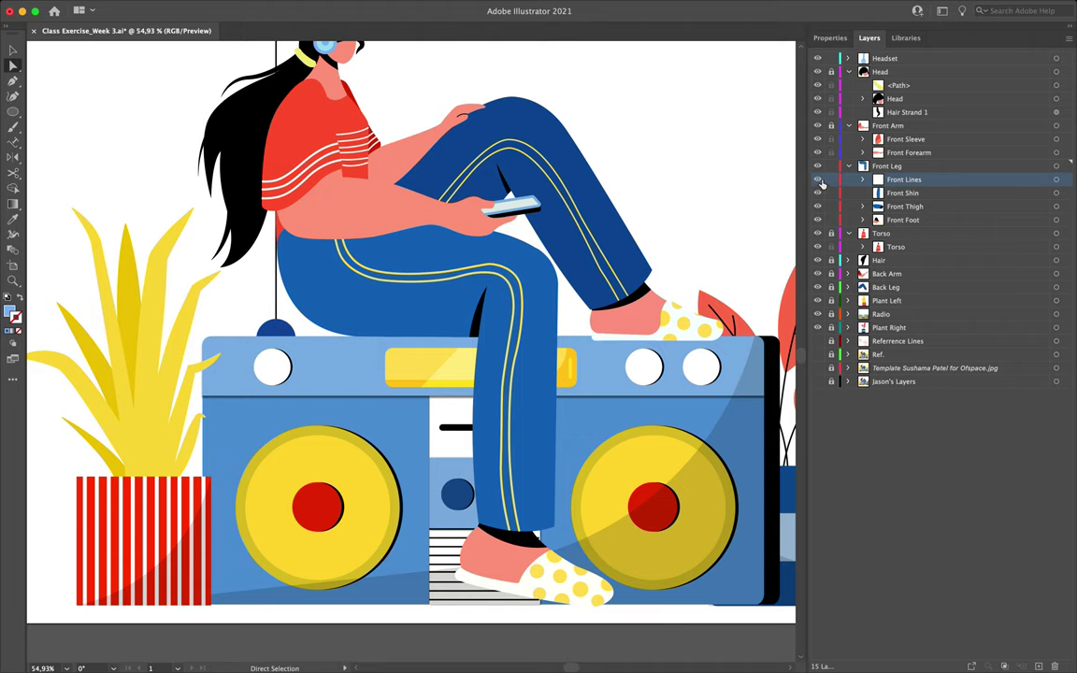
# Collapse all expanded layers in the layer list and review the contents of the Head and Front Arm layers once more
pyautogui.click(848, 166)
pyautogui.click(848, 125)
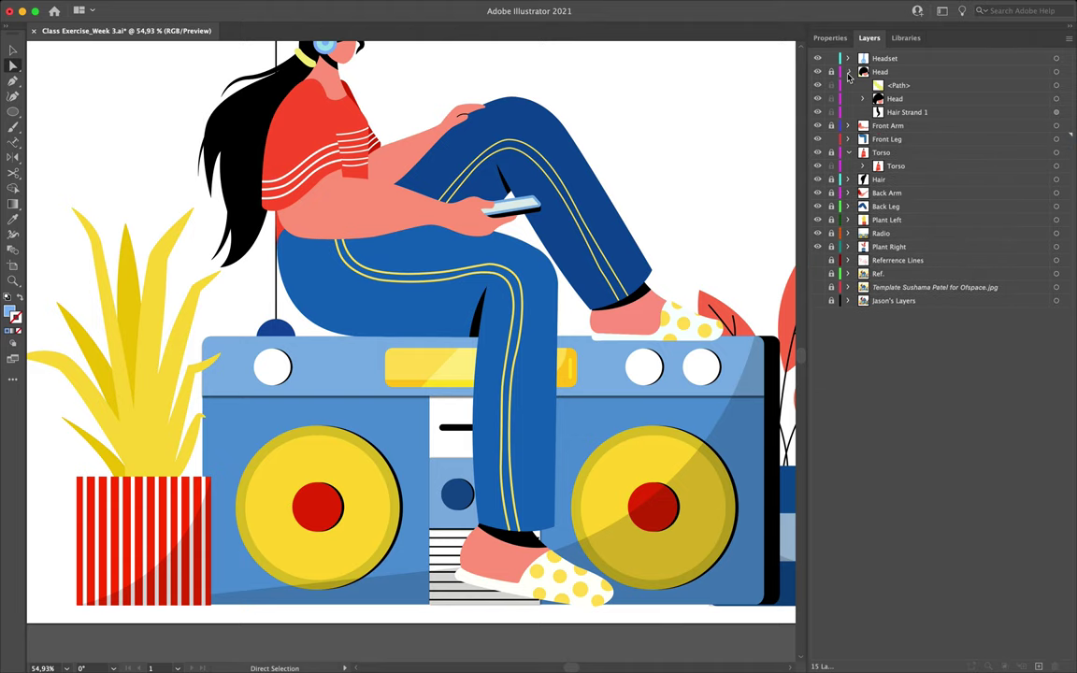
pyautogui.click(848, 72)
pyautogui.click(848, 112)
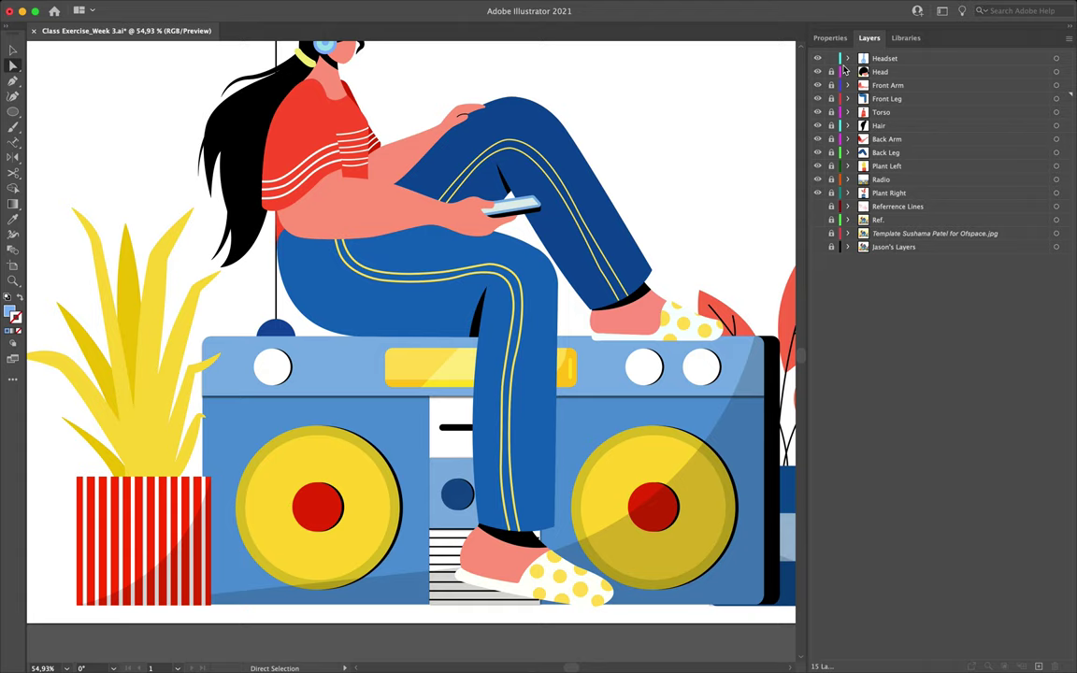
pyautogui.scroll(-5, 634, 129)
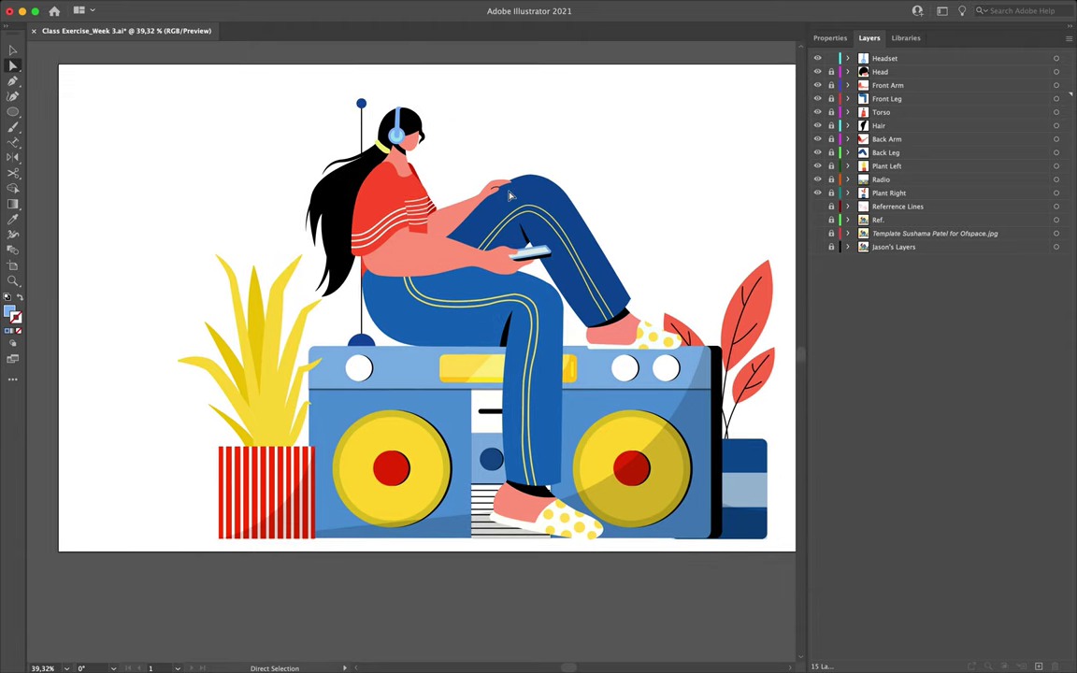
pyautogui.click(848, 72)
pyautogui.click(848, 126)
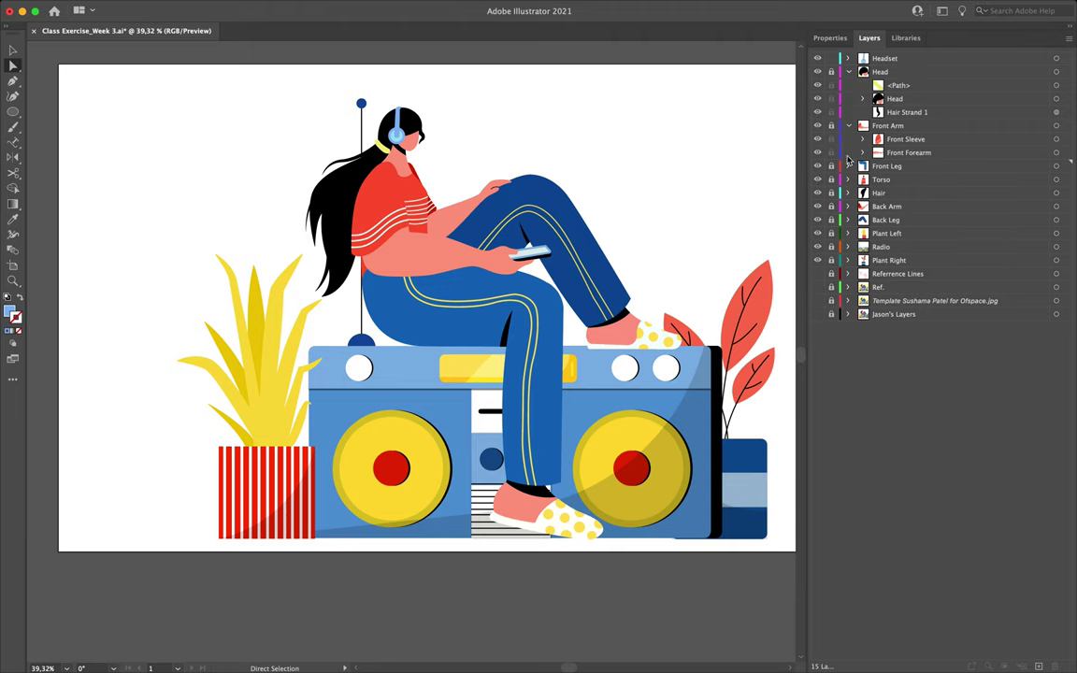
pyautogui.click(848, 126)
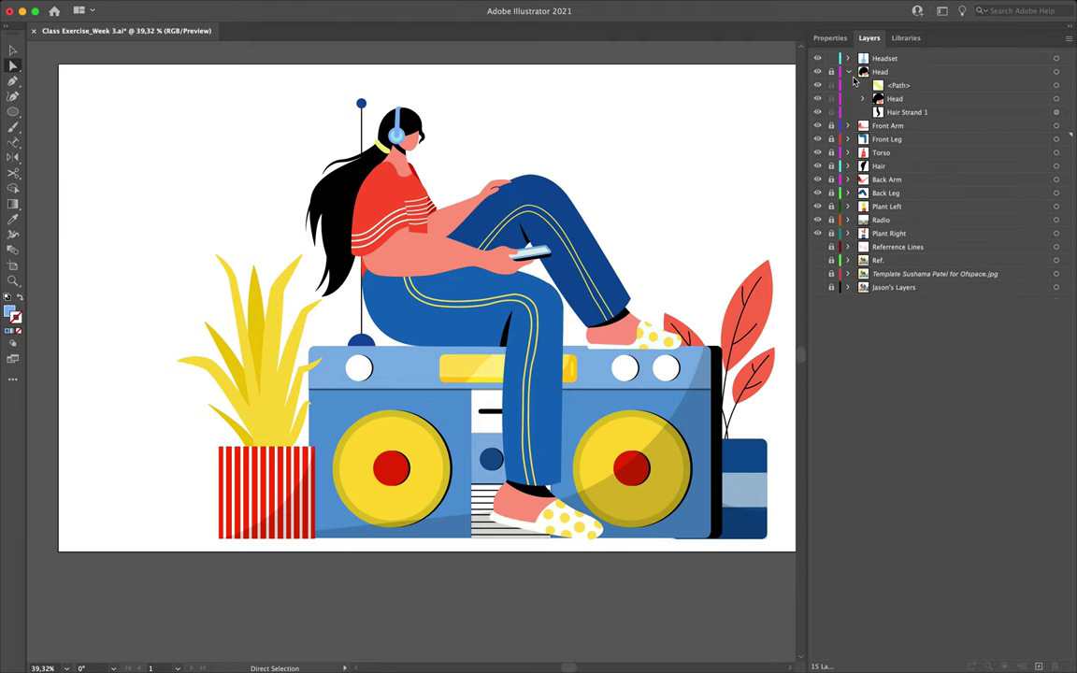
pyautogui.click(848, 72)
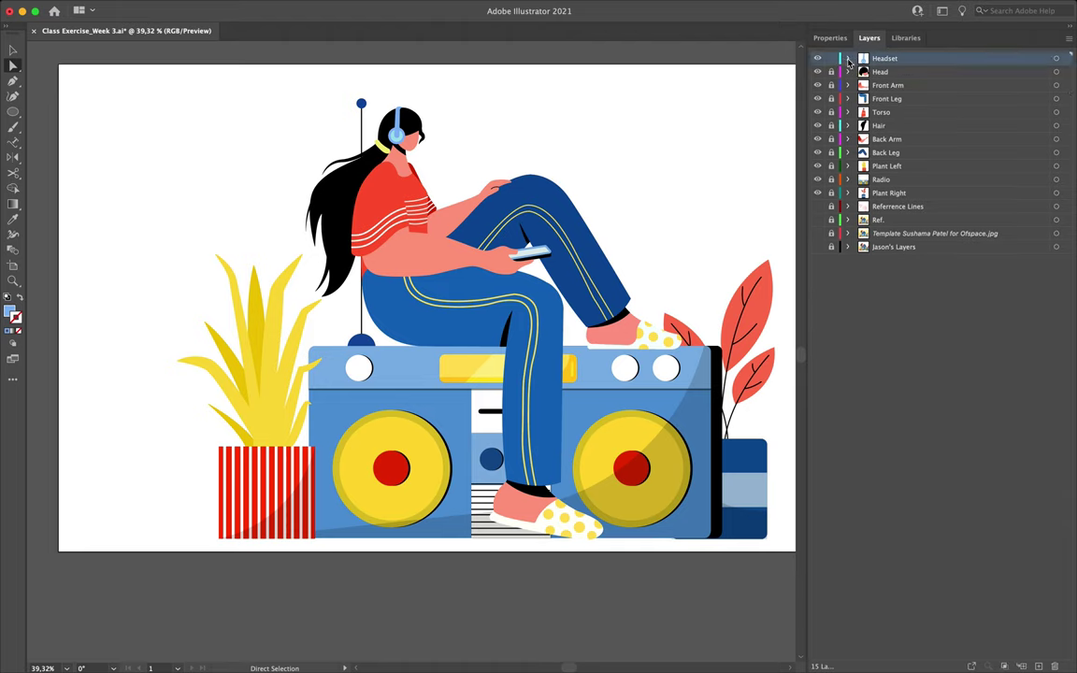
# Hide and lock the Headset layer, and unlock and expand the Head layer
pyautogui.click(848, 58)
pyautogui.click(849, 59)
pyautogui.click(817, 59)
pyautogui.click(853, 72)
pyautogui.click(848, 72)
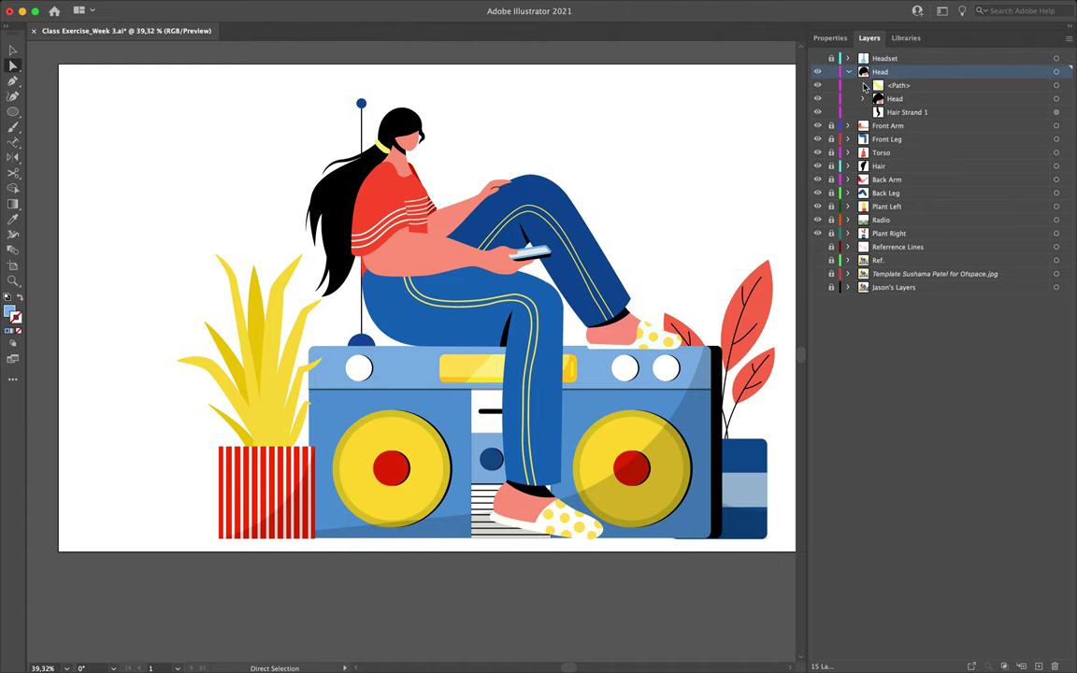
# Check the Head layer's three sublayers and add two new layers directly above the Head layer
pyautogui.click(867, 85)
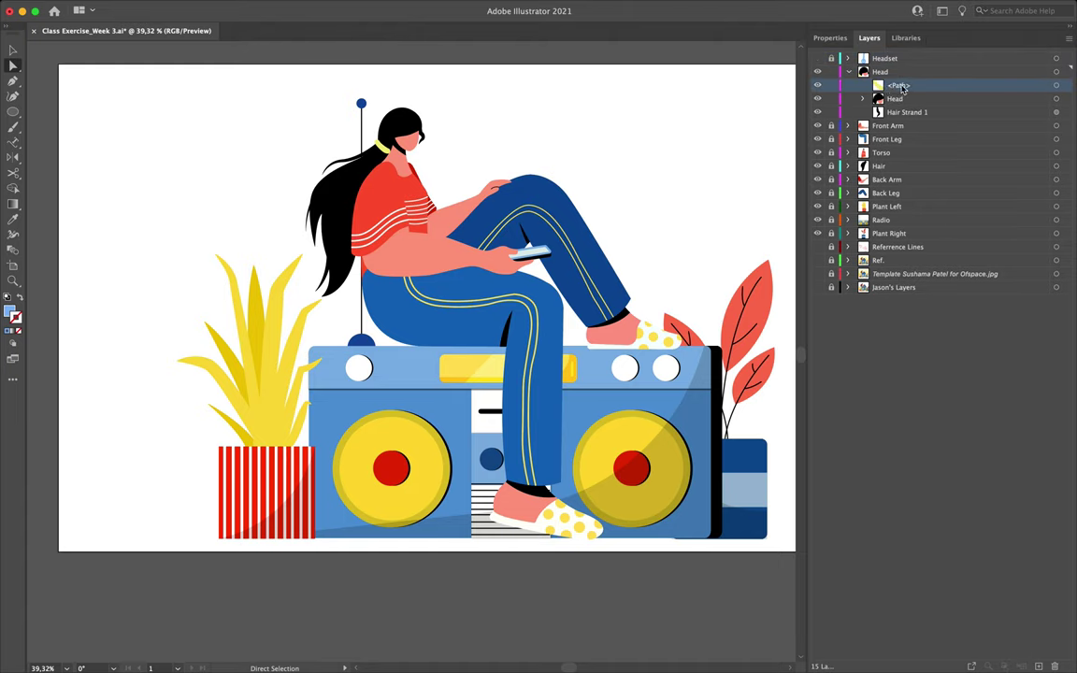
pyautogui.click(819, 99)
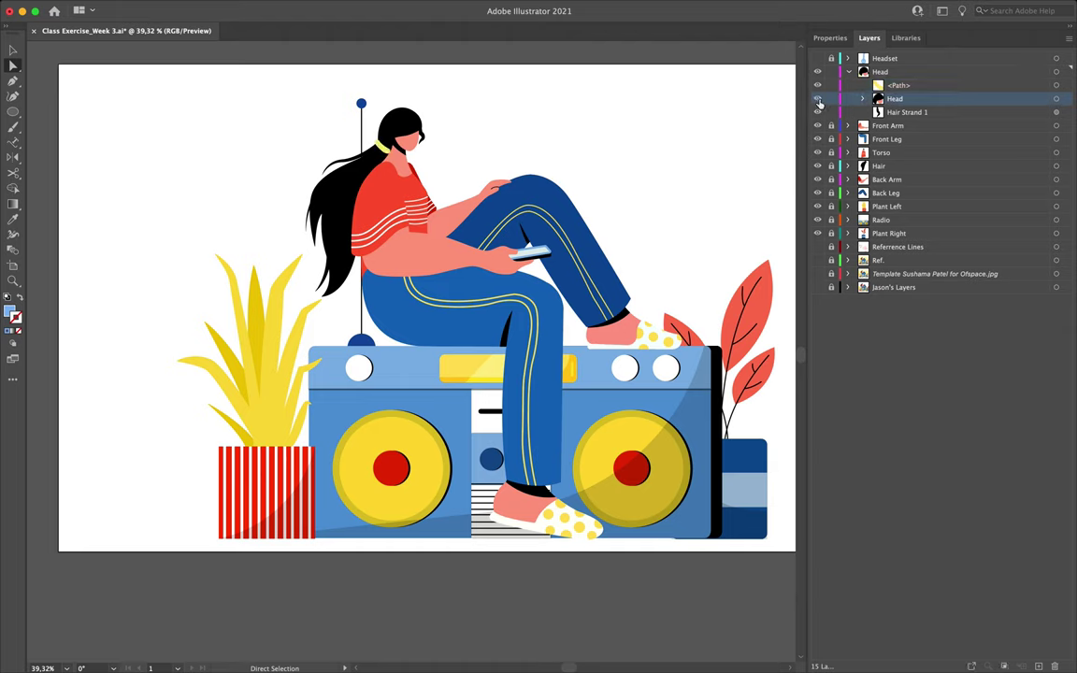
pyautogui.click(820, 112)
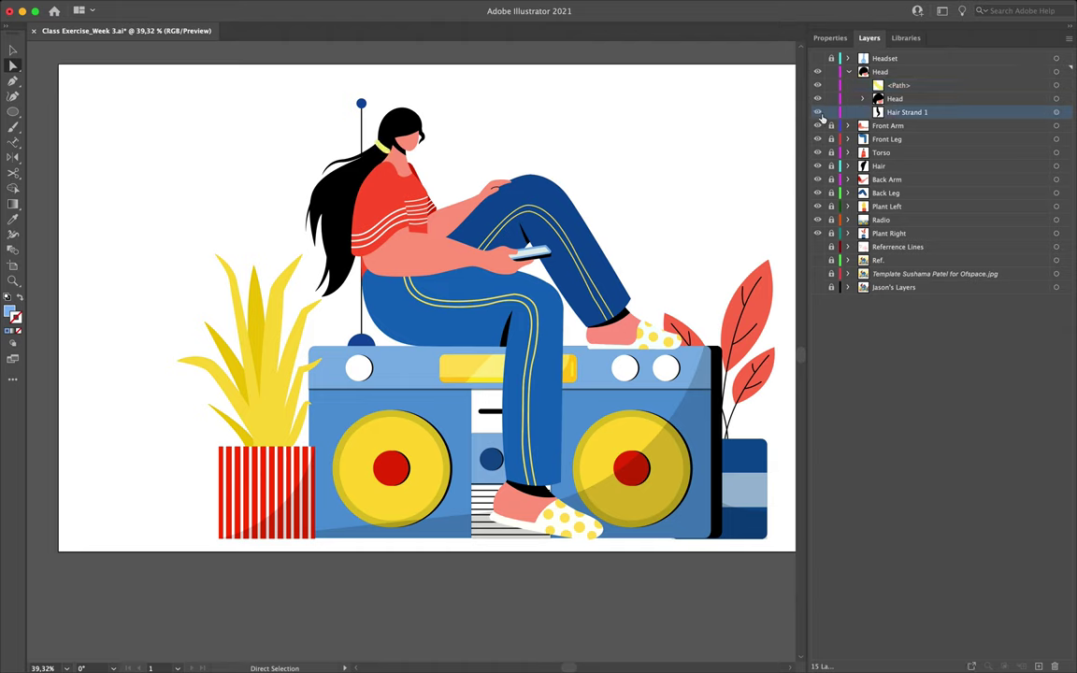
pyautogui.click(896, 73)
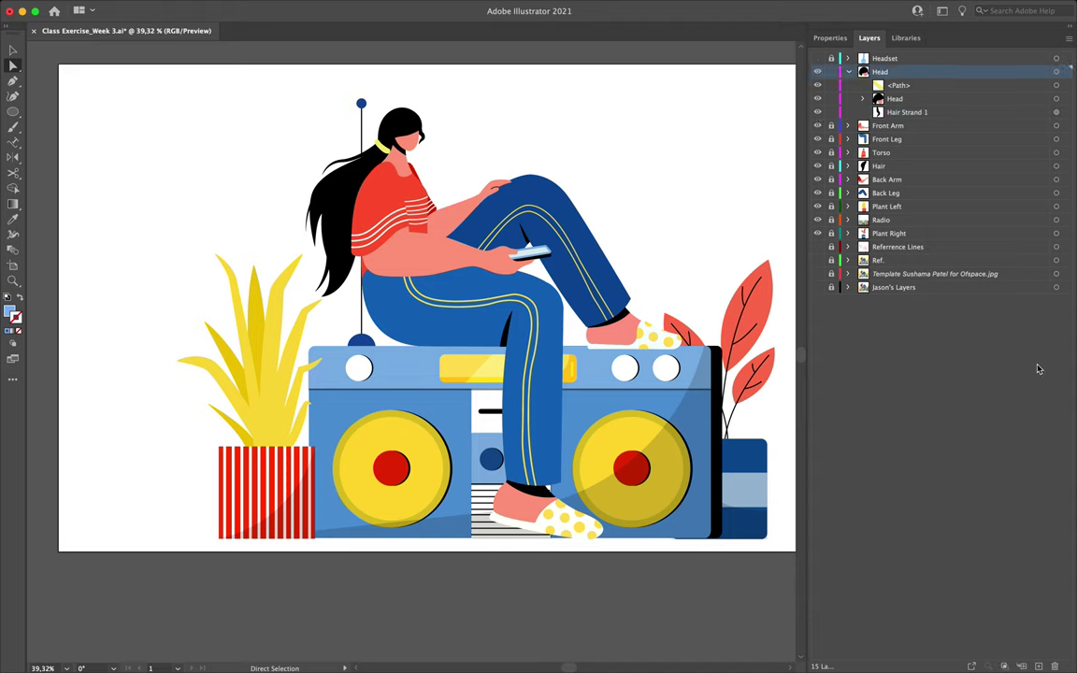
pyautogui.press('super+l')
pyautogui.press('super+l')
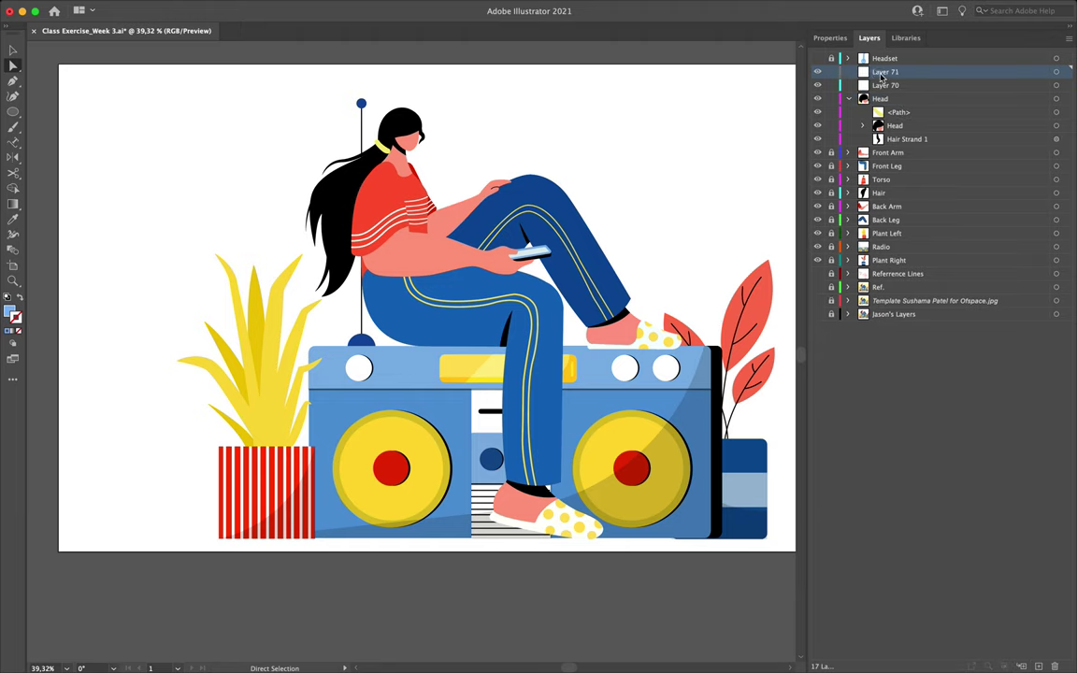
# Move the yellow hair tie path into the Head group, above the group's hair and face paths
pyautogui.click(896, 124)
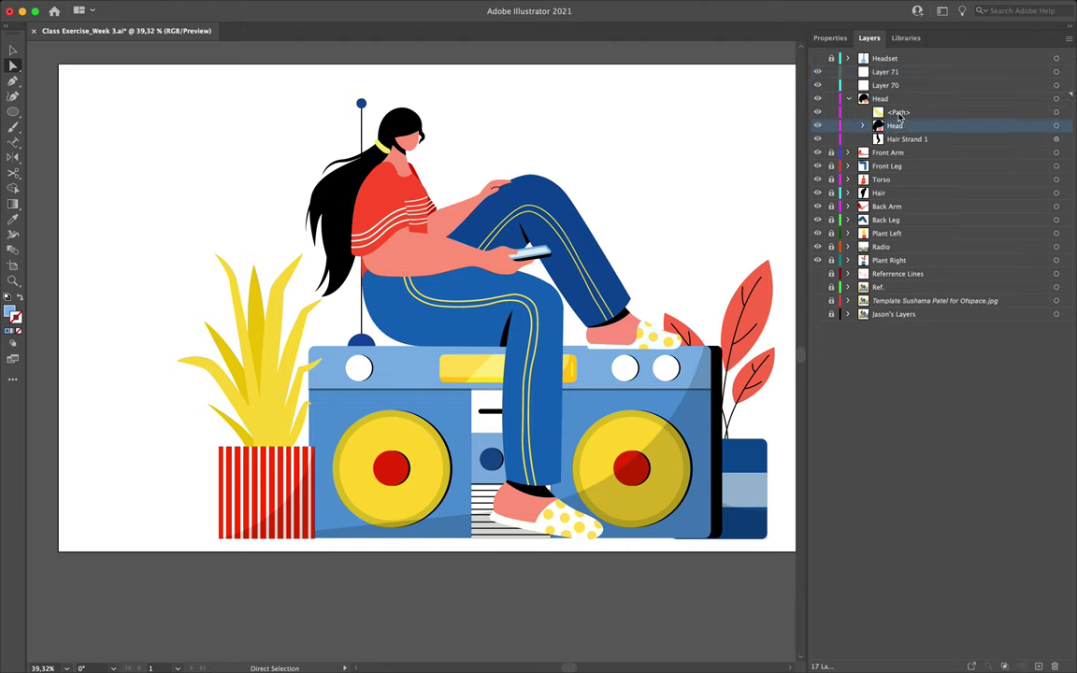
pyautogui.click(893, 113)
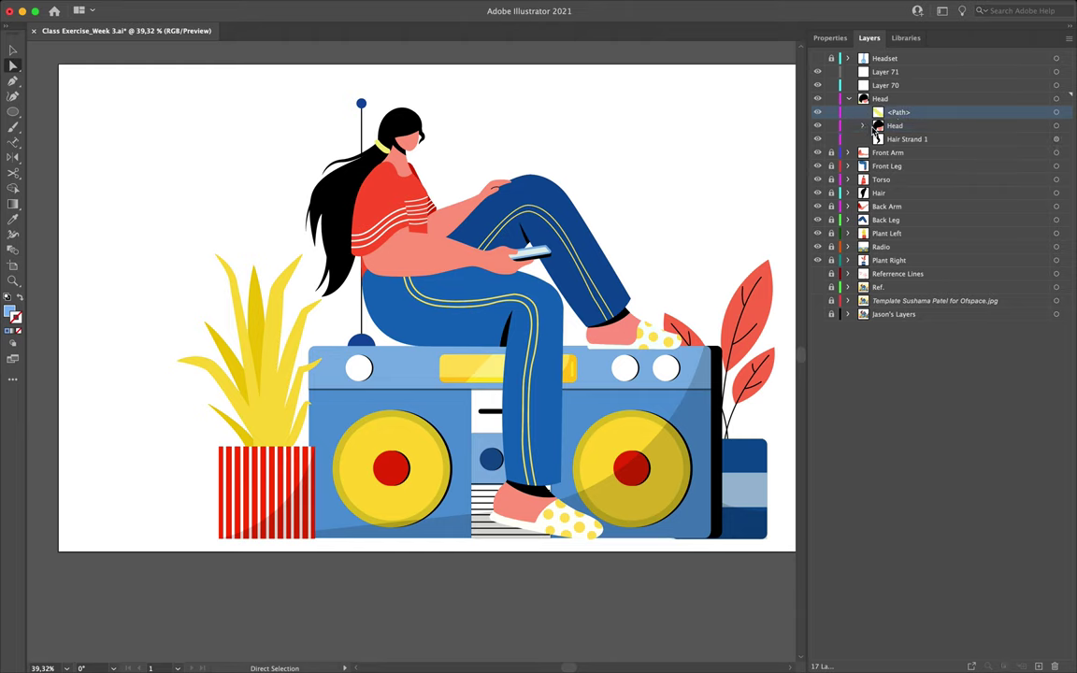
pyautogui.click(863, 125)
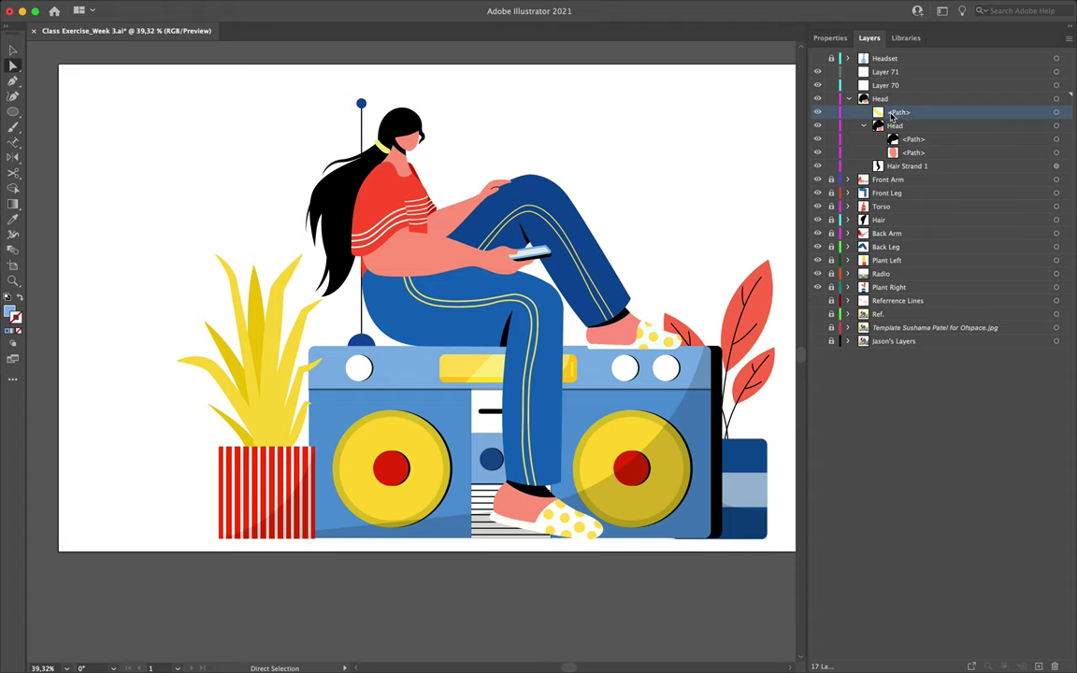
pyautogui.click(895, 126)
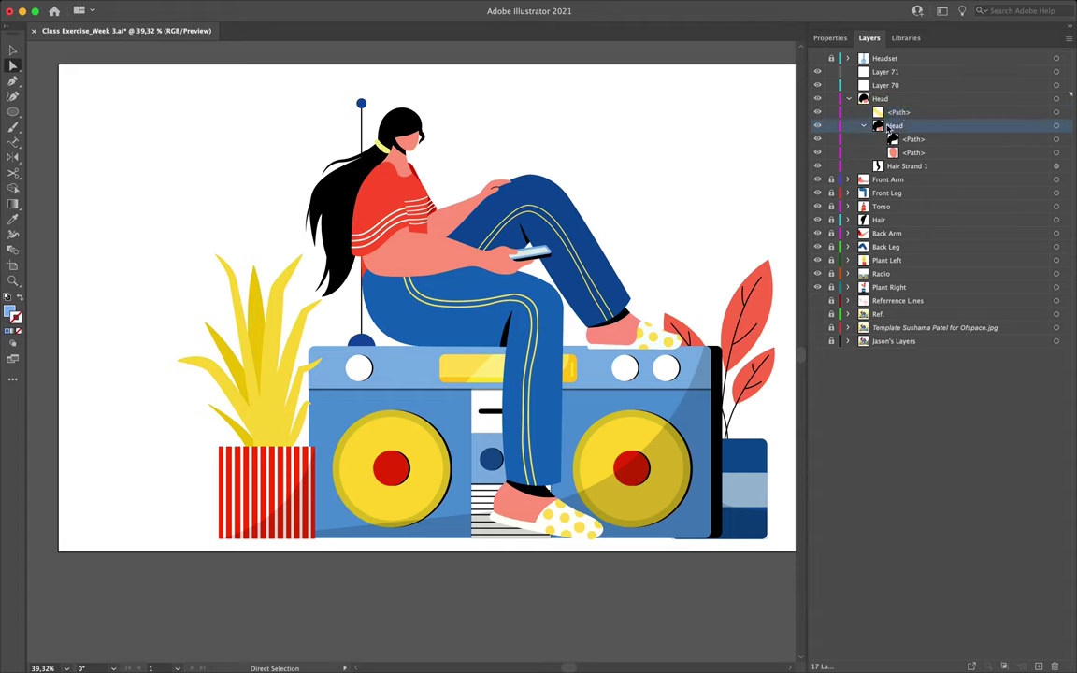
pyautogui.click(905, 114)
pyautogui.moveTo(901, 115); pyautogui.dragTo(903, 139)
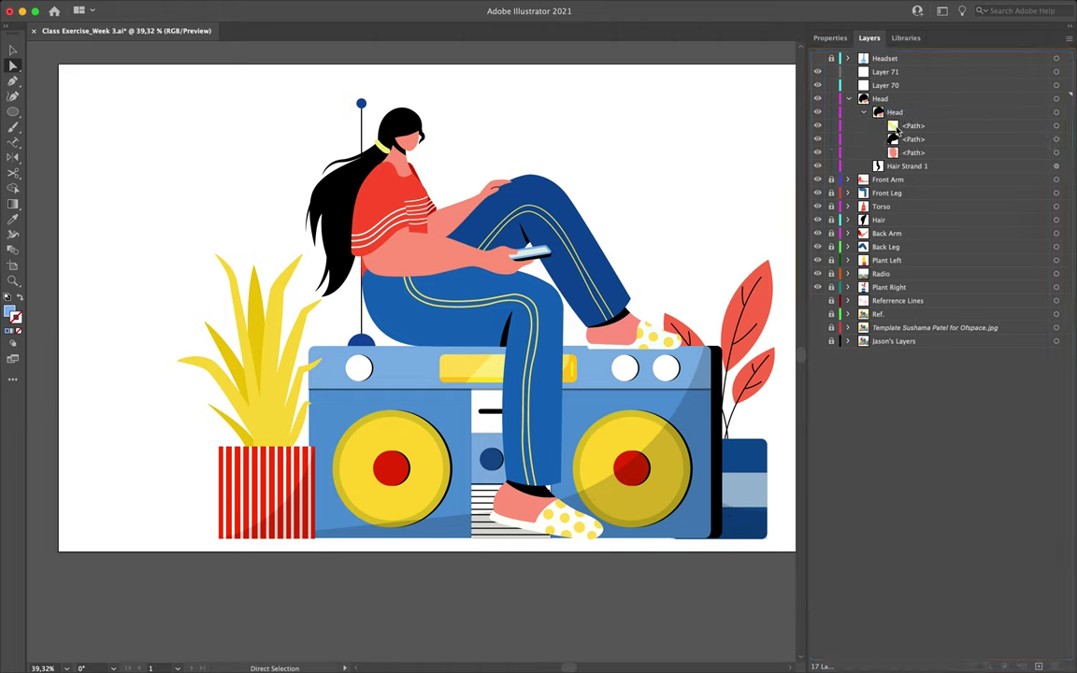
# Move the Head group into Layer 71 and rename that layer Head
pyautogui.click(863, 112)
pyautogui.click(899, 113)
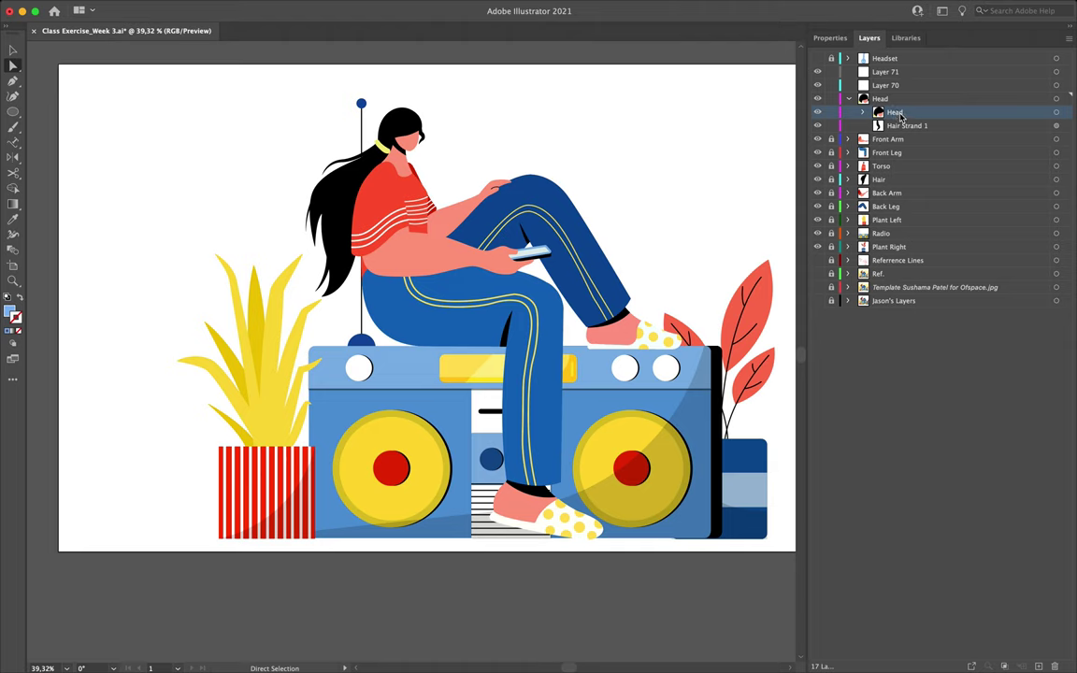
pyautogui.moveTo(895, 115); pyautogui.dragTo(894, 74)
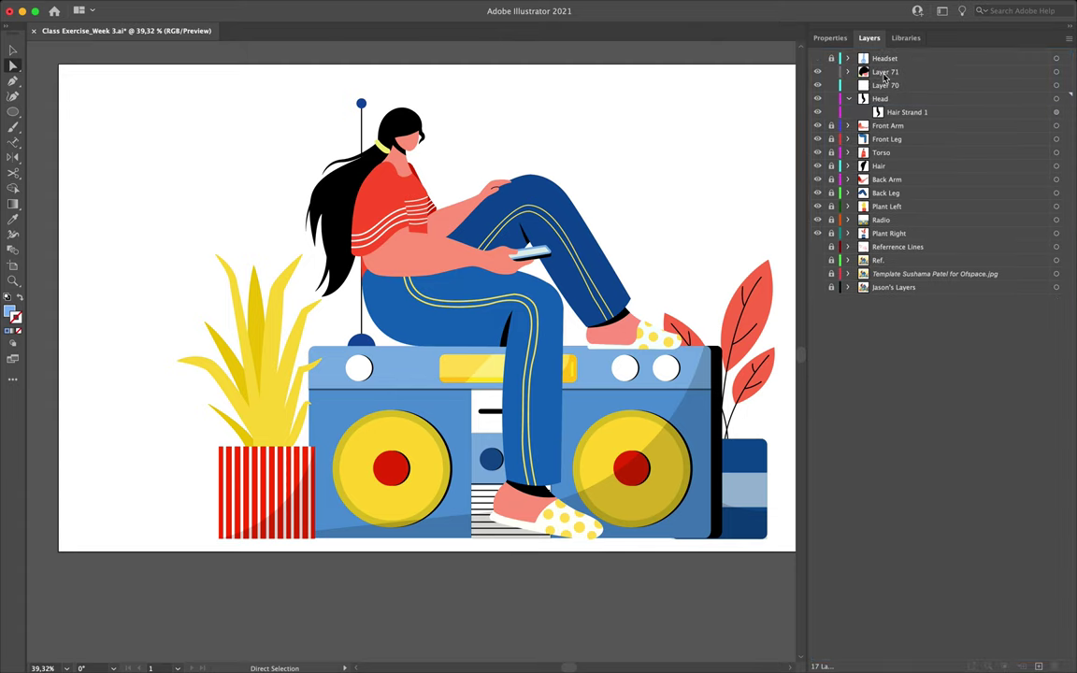
pyautogui.doubleClick(886, 75)
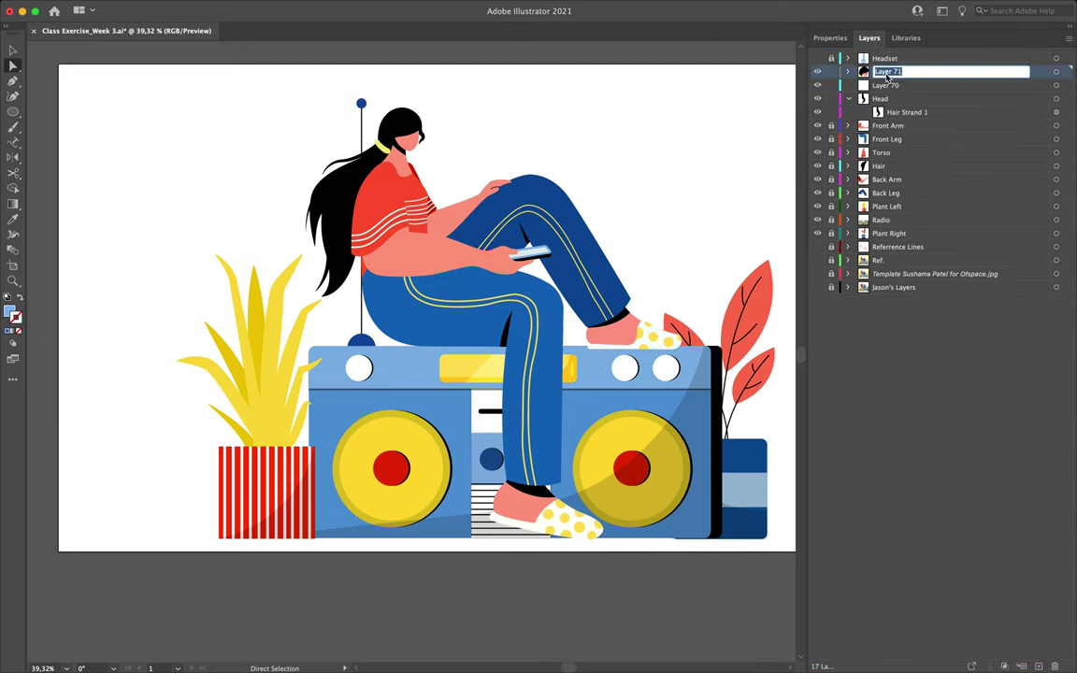
pyautogui.write('Head')
pyautogui.press('Return')
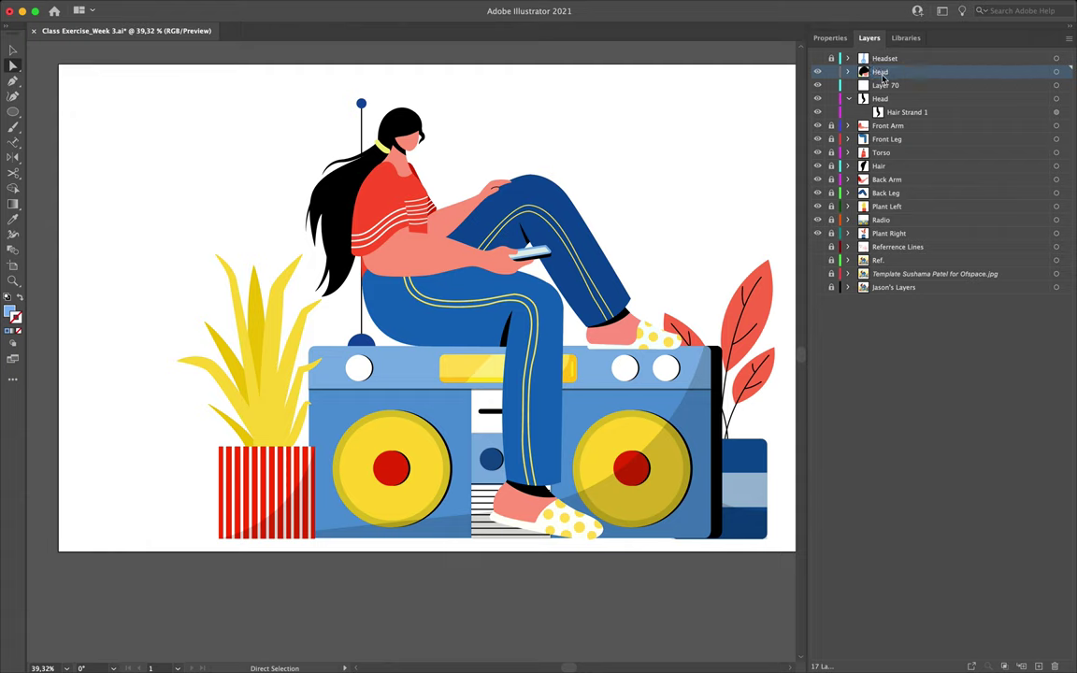
# Move the Hair Strand 1 sublayer into Layer 70 and rename that layer Hair Strand 1
pyautogui.click(879, 112)
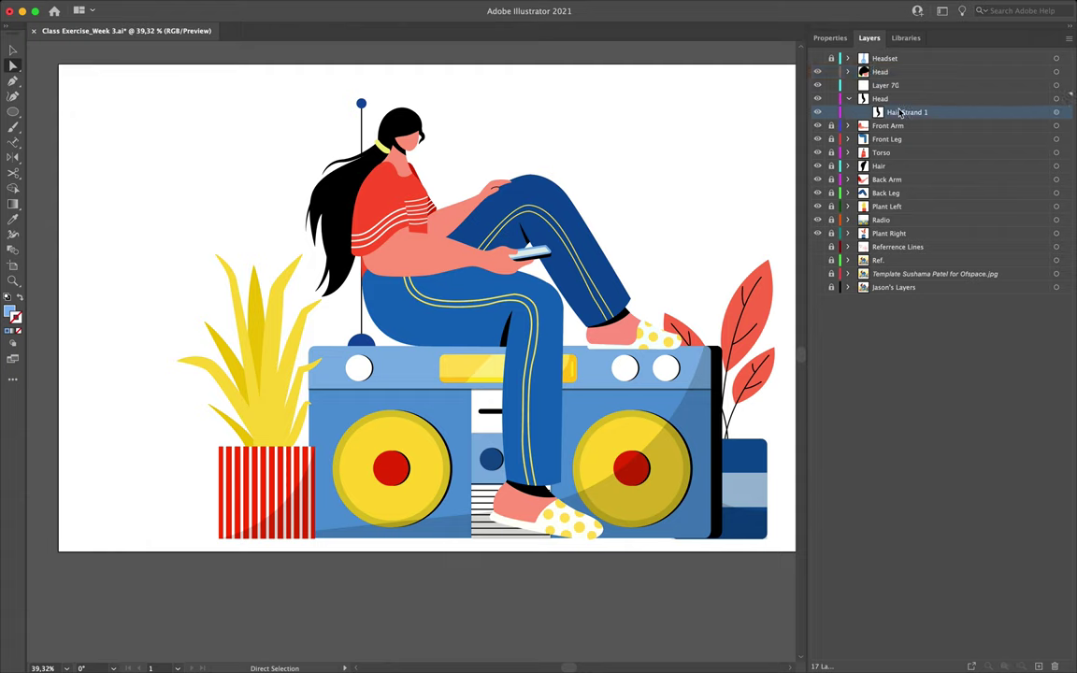
pyautogui.doubleClick(902, 113)
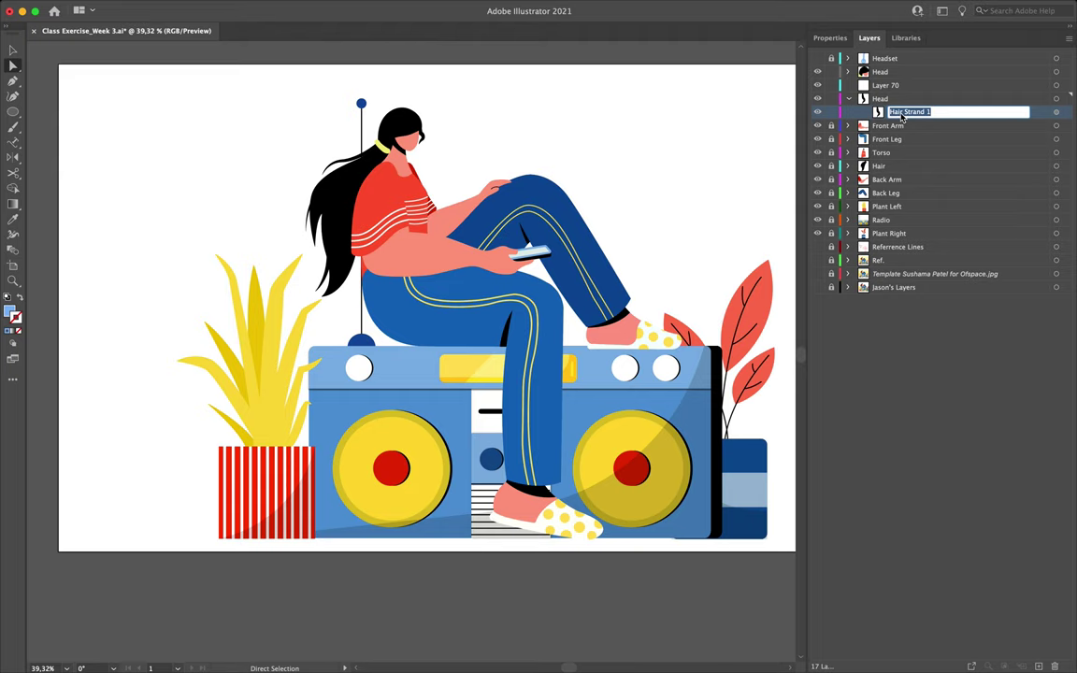
pyautogui.moveTo(901, 111); pyautogui.dragTo(886, 86)
pyautogui.doubleClick(886, 85)
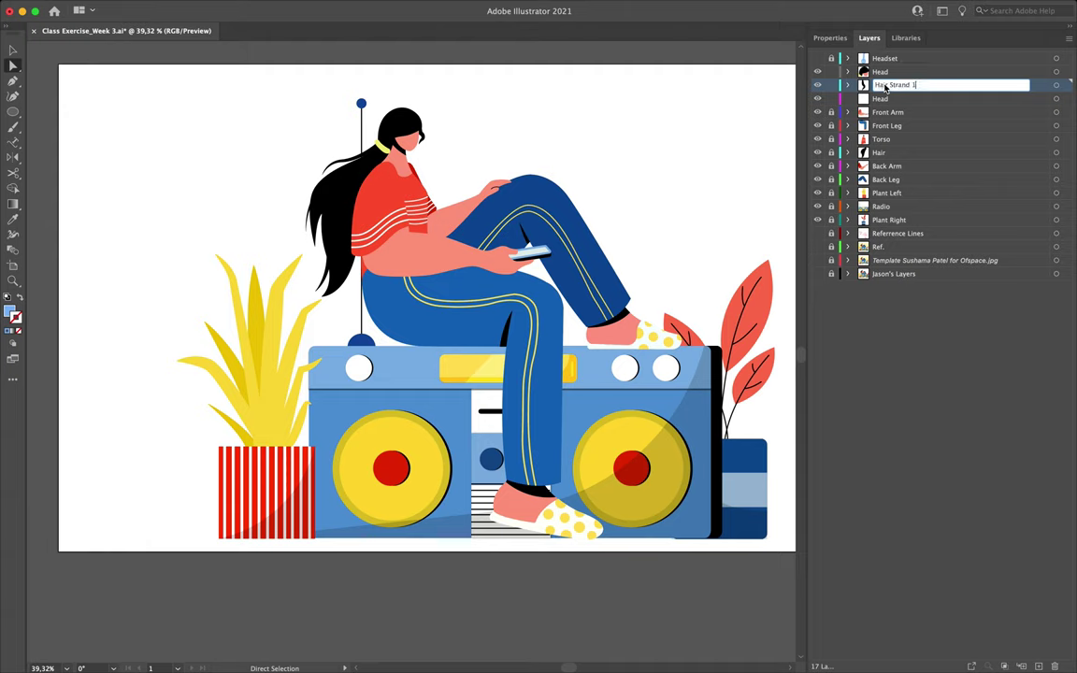
pyautogui.click(890, 99)
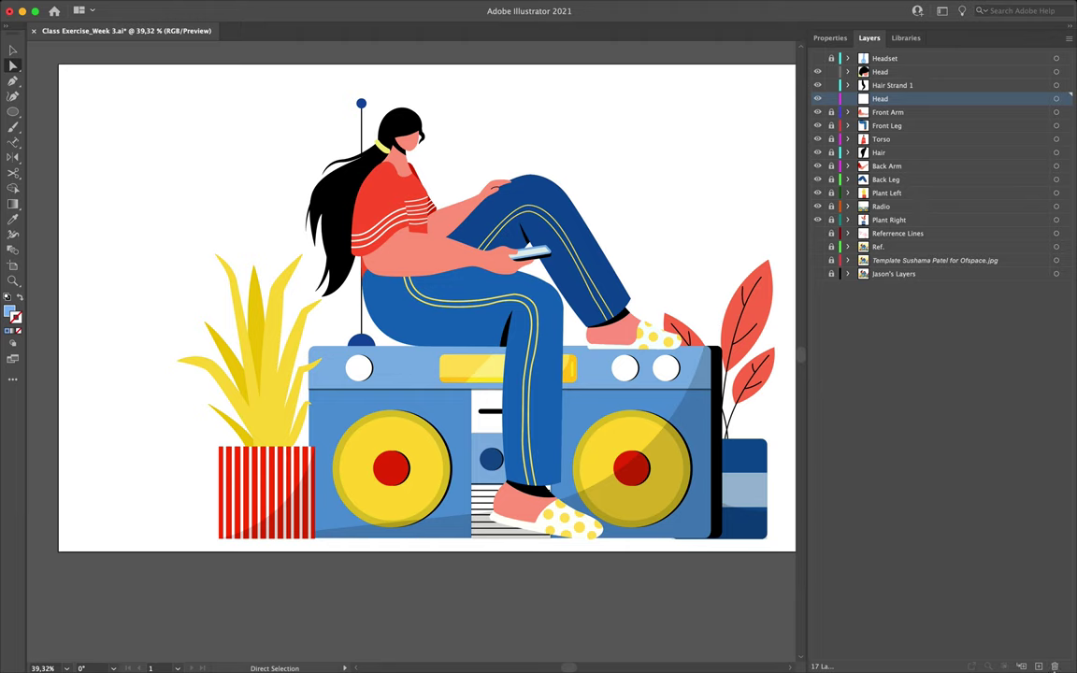
# Delete the empty Head layer and add a new layer directly above the unlocked Front Arm layer
pyautogui.click(1055, 665)
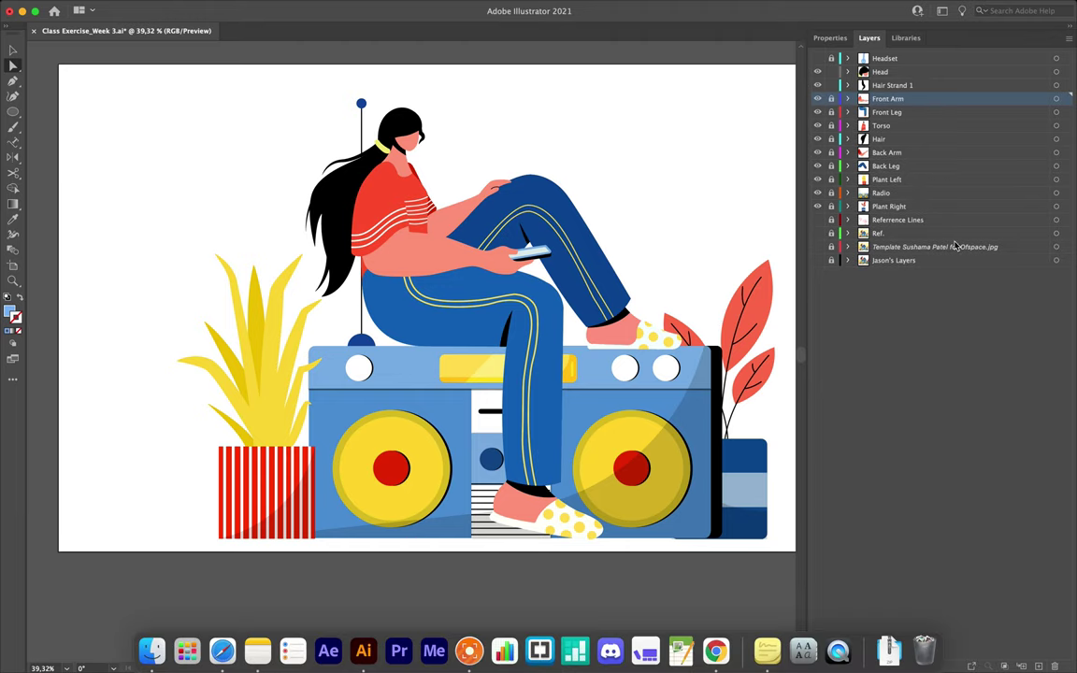
pyautogui.click(848, 98)
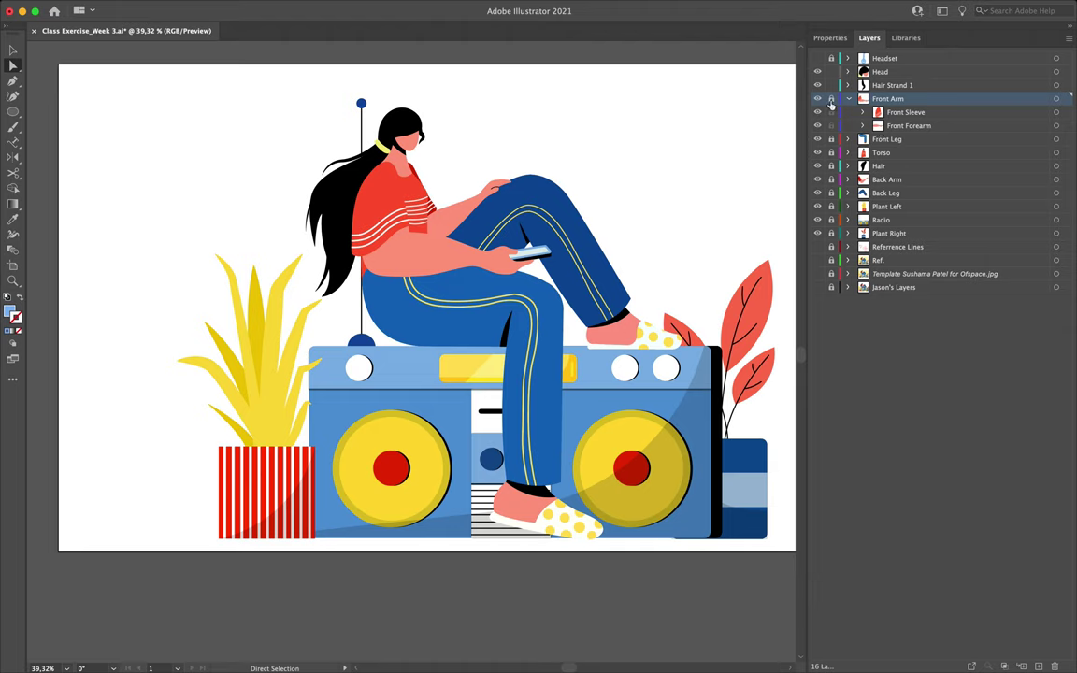
pyautogui.click(1038, 665)
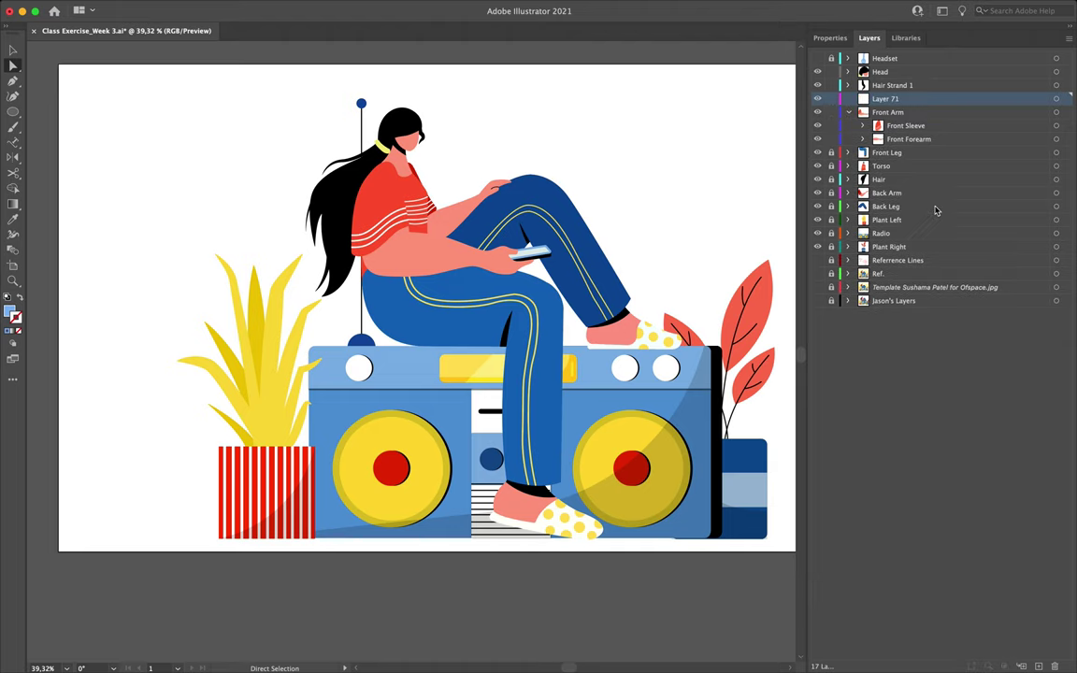
# Move the Front Sleeve sublayer out of Front Arm into Layer 71 and rename that layer Front Sleeve
pyautogui.click(916, 127)
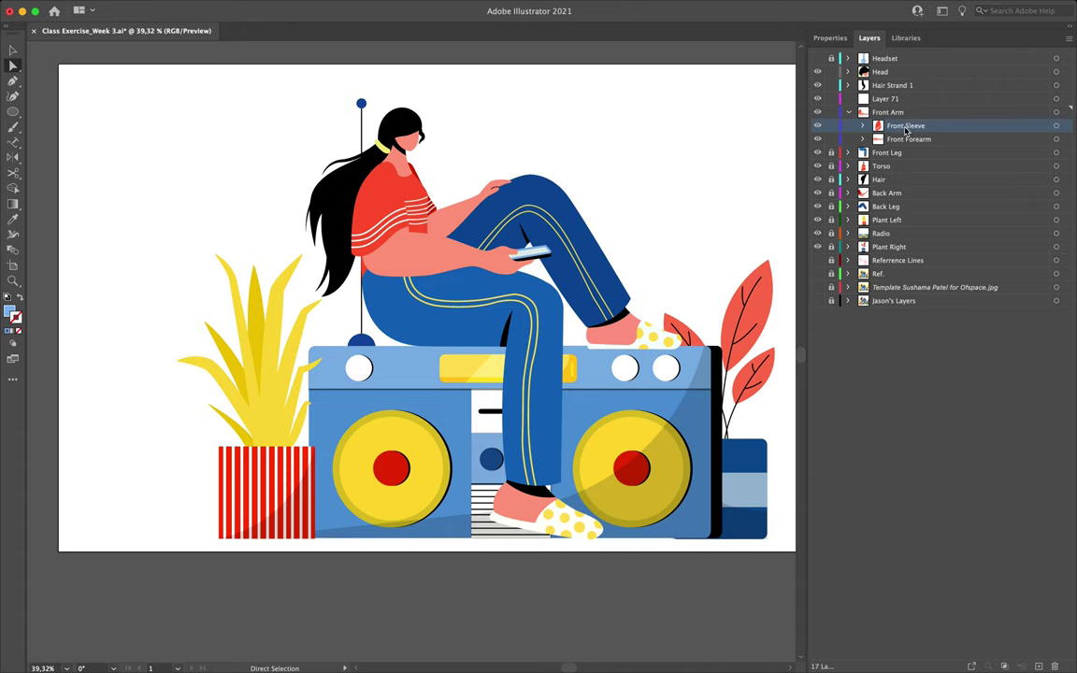
pyautogui.moveTo(906, 131); pyautogui.dragTo(894, 100)
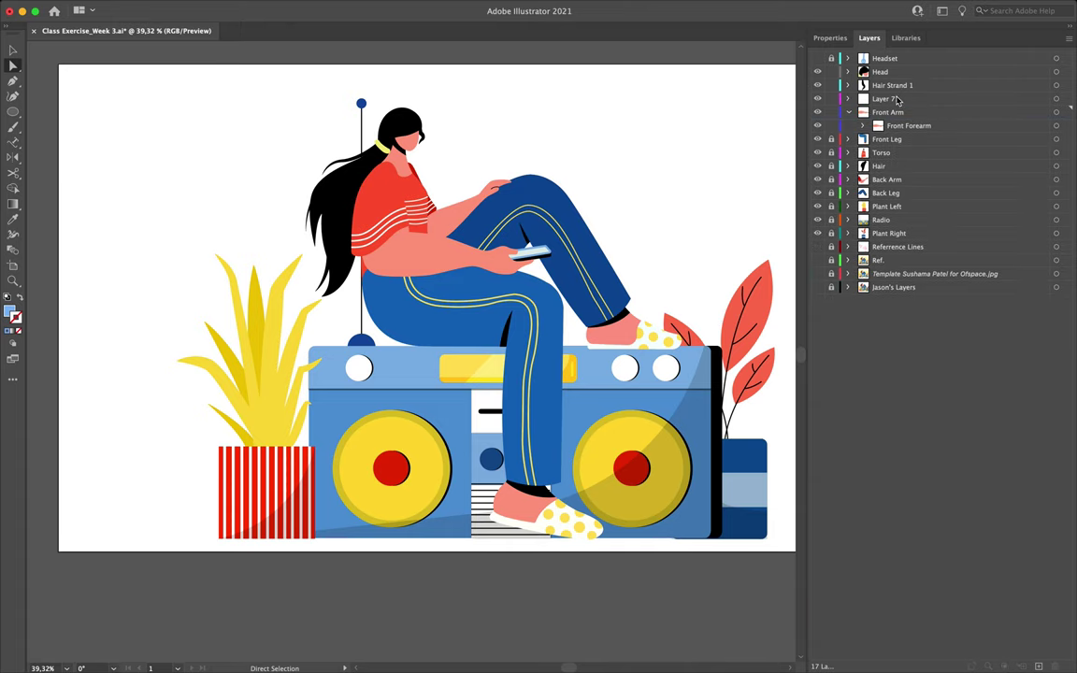
pyautogui.doubleClick(888, 99)
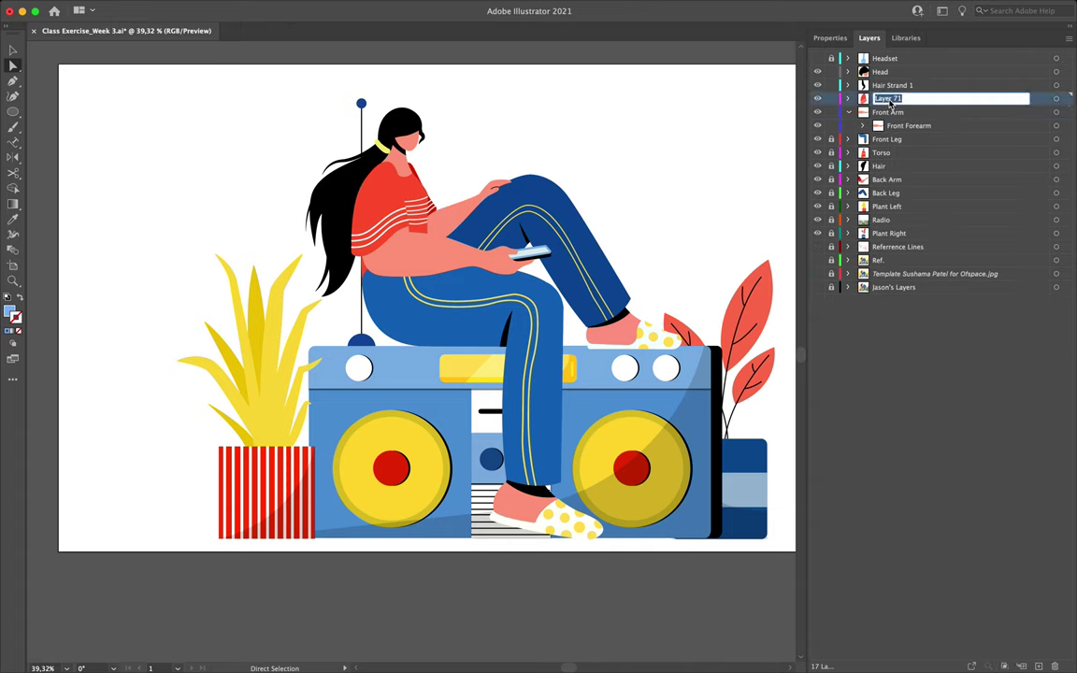
pyautogui.write('Front Sleeve')
pyautogui.press('Tab')
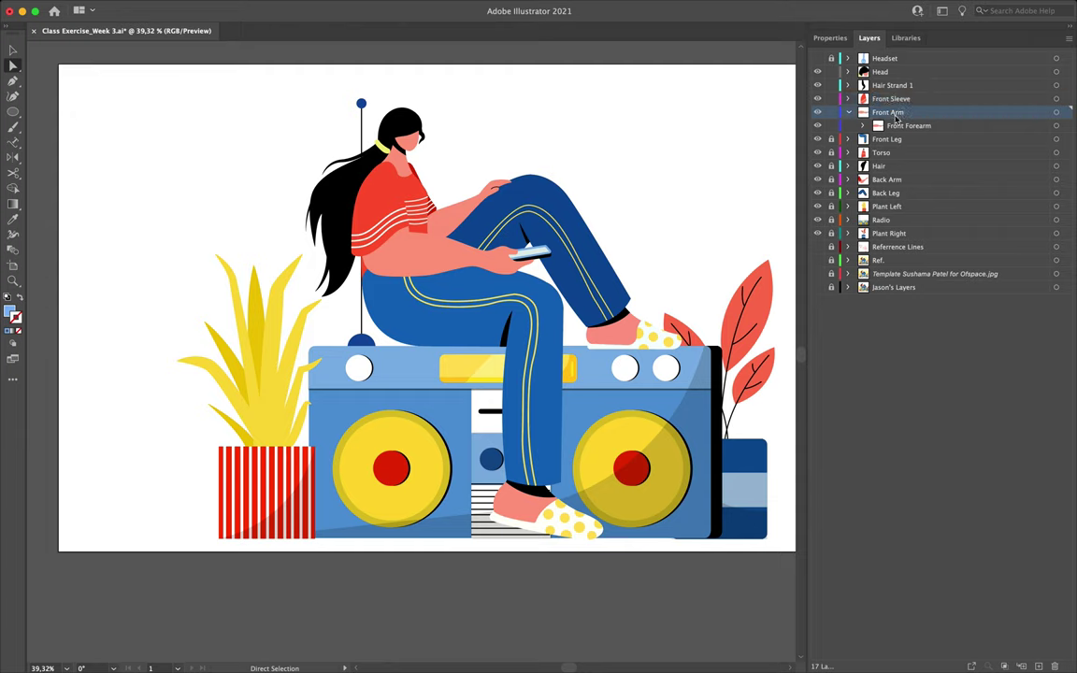
pyautogui.press('Return')
# Collapse the Front Arm layer and hide the Front Arm, Front Sleeve, Hair Strand 1 and Head layers
pyautogui.click(892, 128)
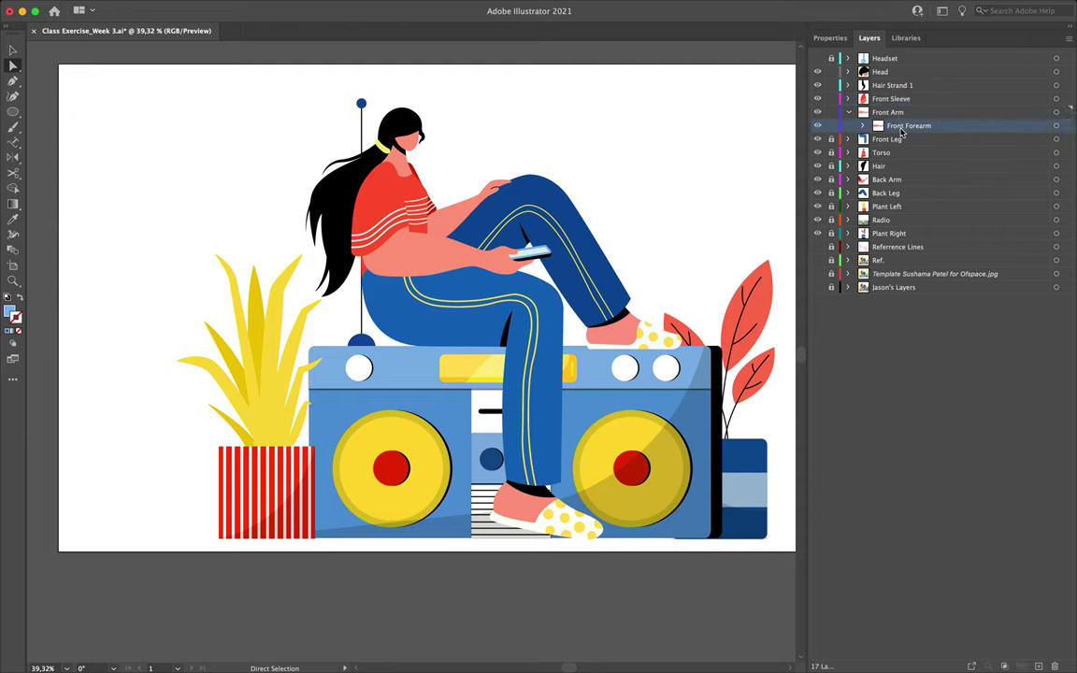
pyautogui.click(892, 114)
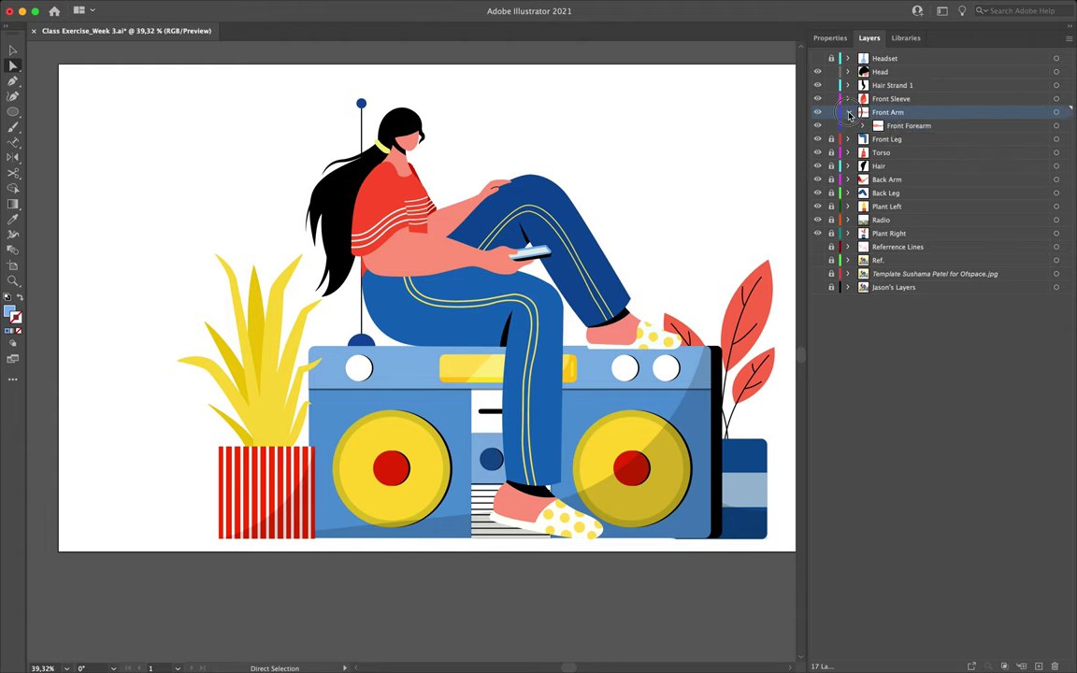
pyautogui.click(848, 113)
pyautogui.click(818, 113)
pyautogui.click(818, 112)
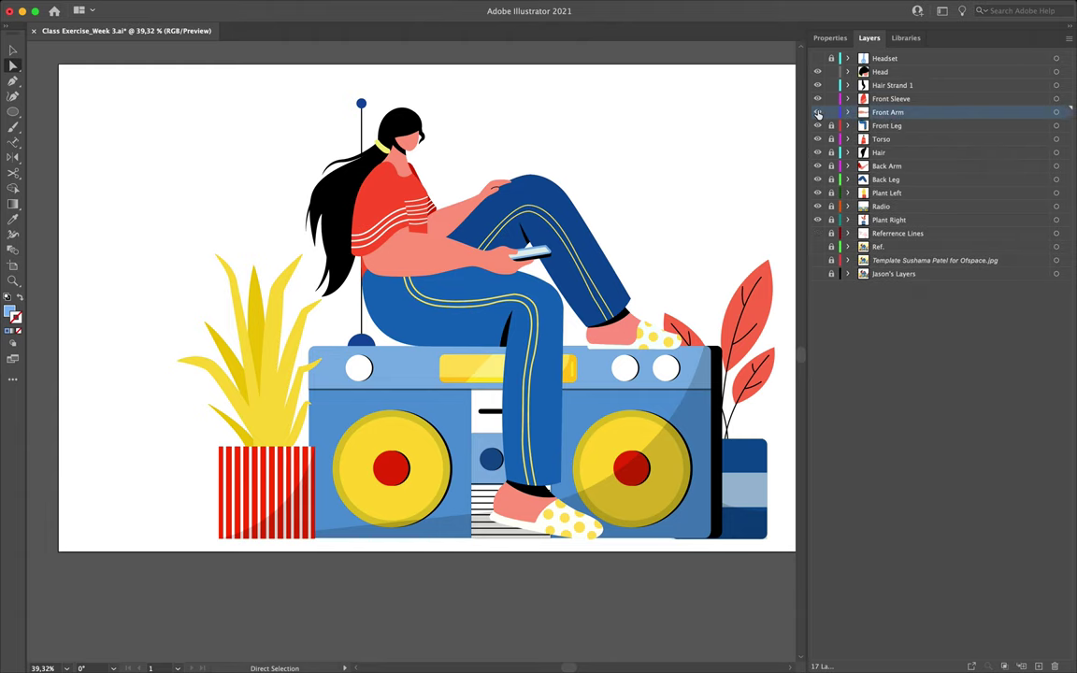
pyautogui.click(818, 99)
pyautogui.click(818, 99)
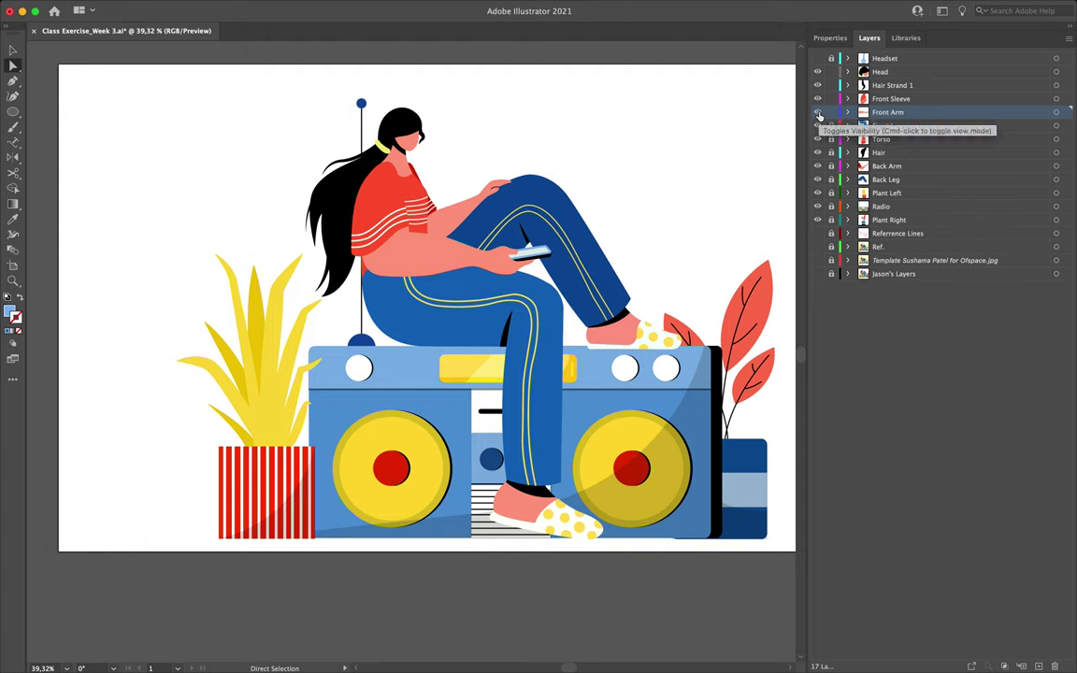
pyautogui.moveTo(818, 113); pyautogui.dragTo(818, 58)
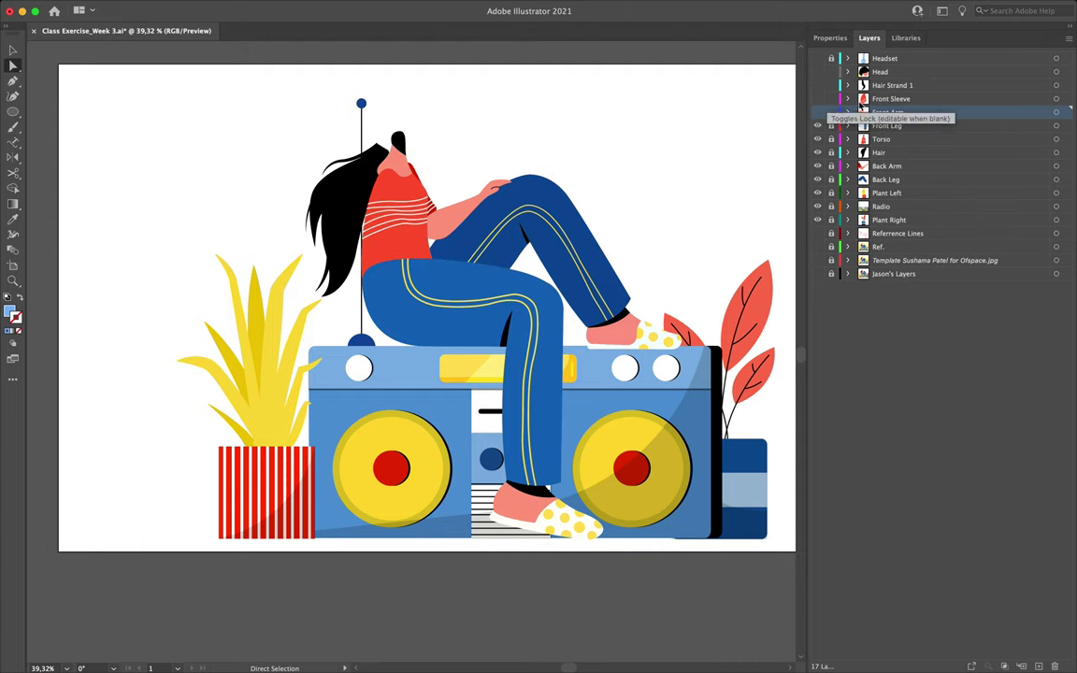
# Unlock and expand the Front Leg layer and add three new layers directly above it
pyautogui.click(886, 127)
pyautogui.click(848, 125)
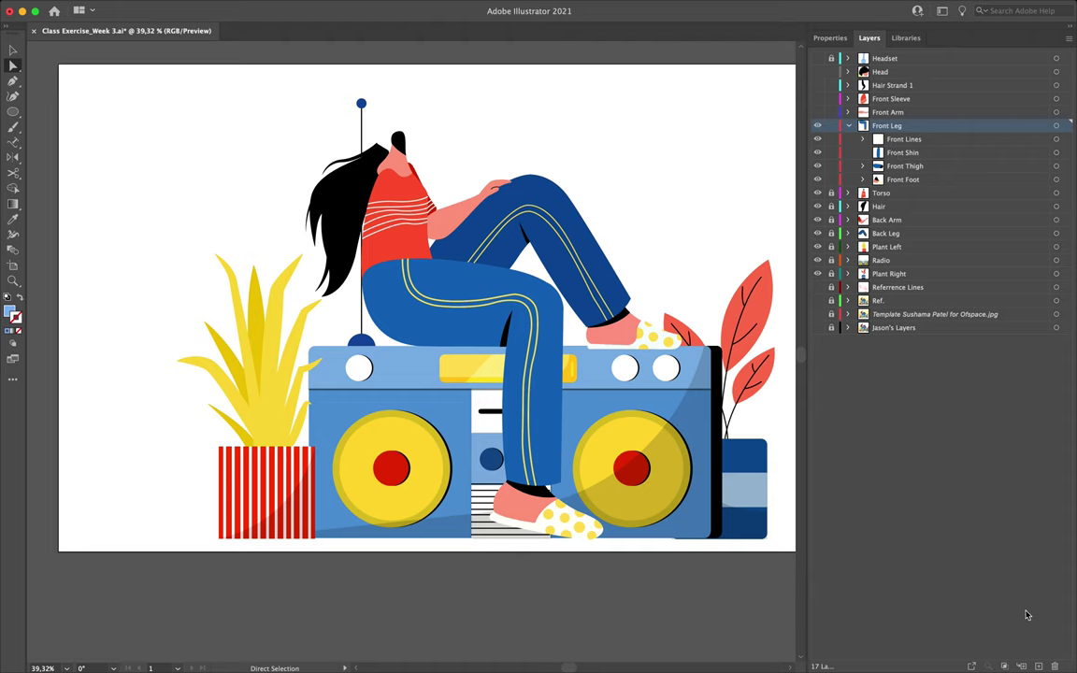
pyautogui.click(1040, 666)
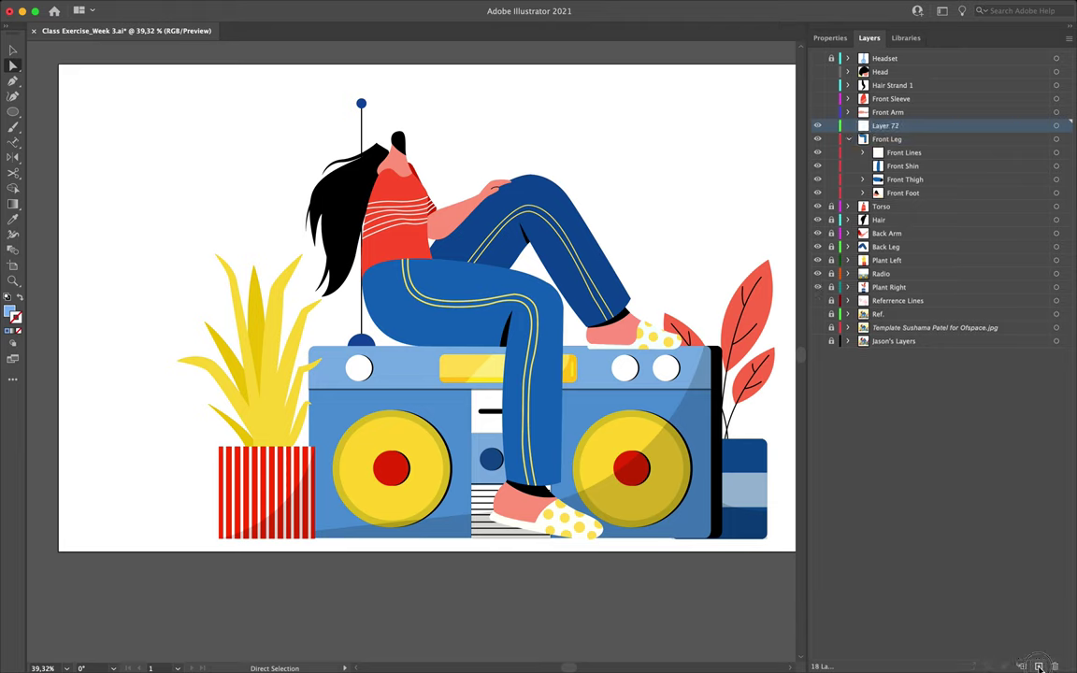
pyautogui.click(1040, 665)
pyautogui.click(1039, 665)
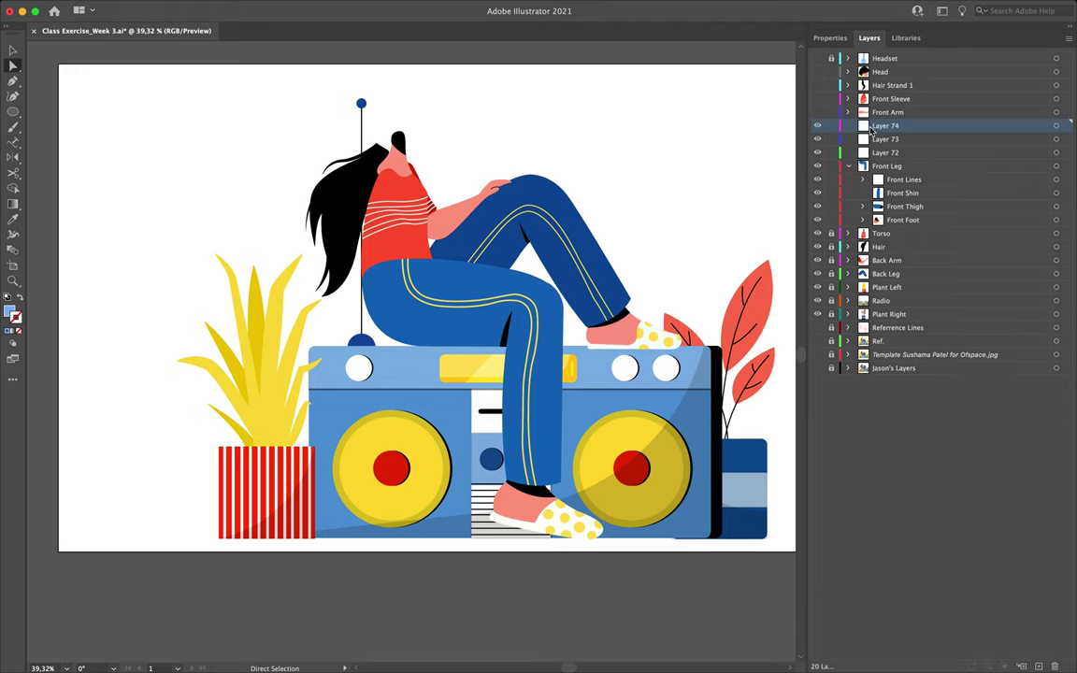
# Move the Front Lines sublayer out of Front Leg into Layer 74 and rename that layer Front Lines
pyautogui.click(900, 179)
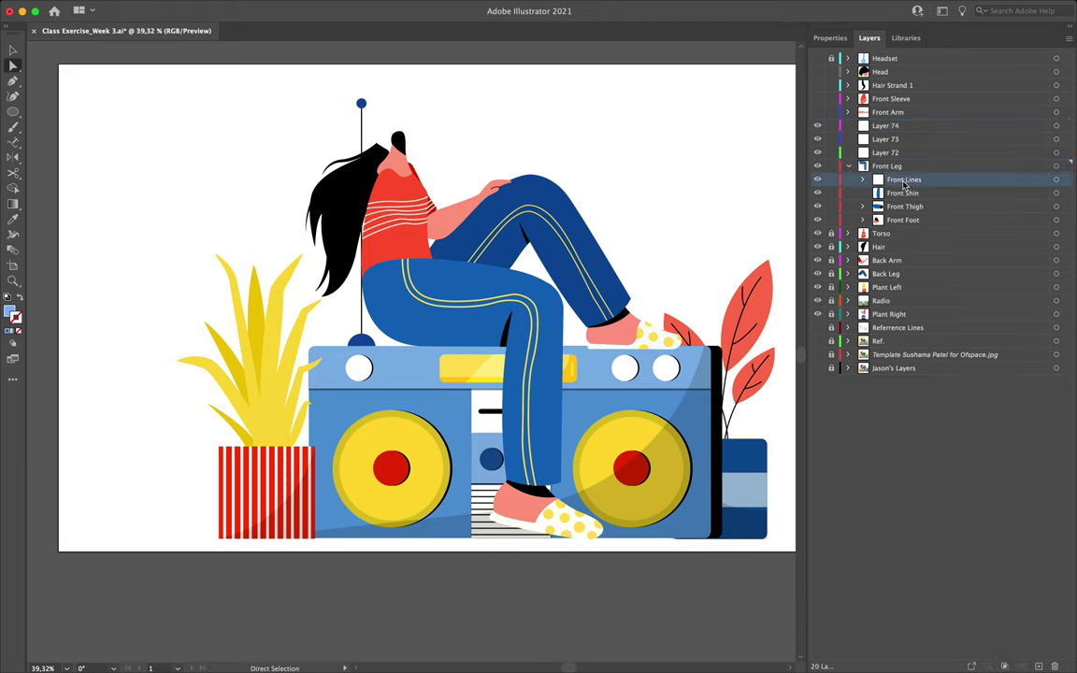
pyautogui.doubleClick(903, 179)
pyautogui.press('cmd+c')
pyautogui.press('Return')
pyautogui.click(895, 126)
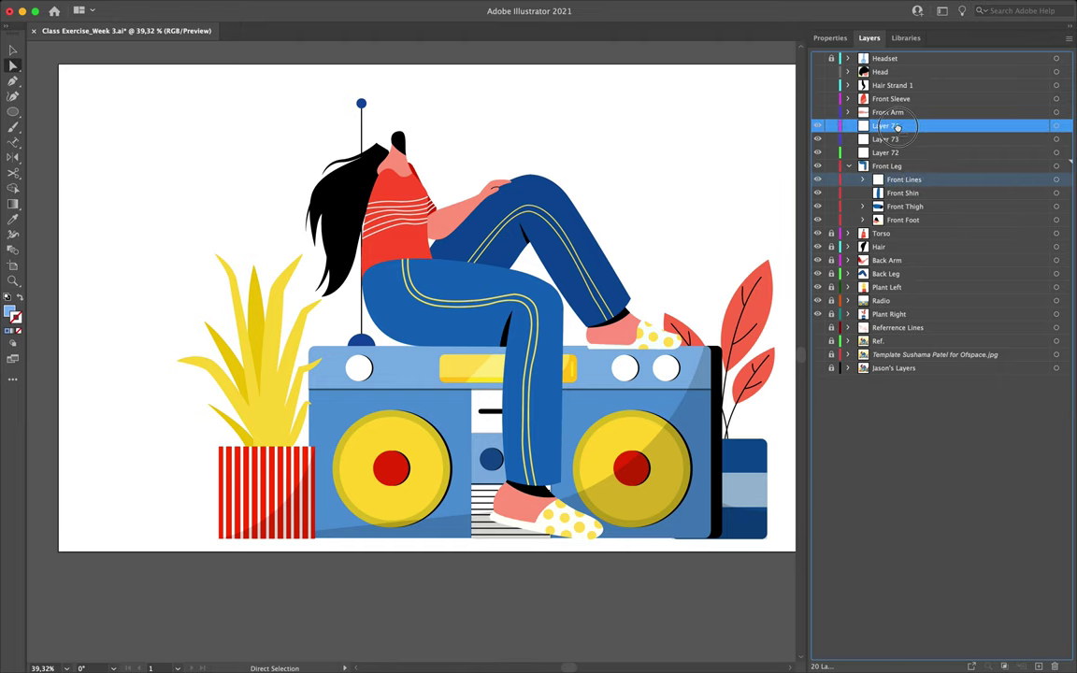
pyautogui.doubleClick(893, 126)
pyautogui.press('cmd+v')
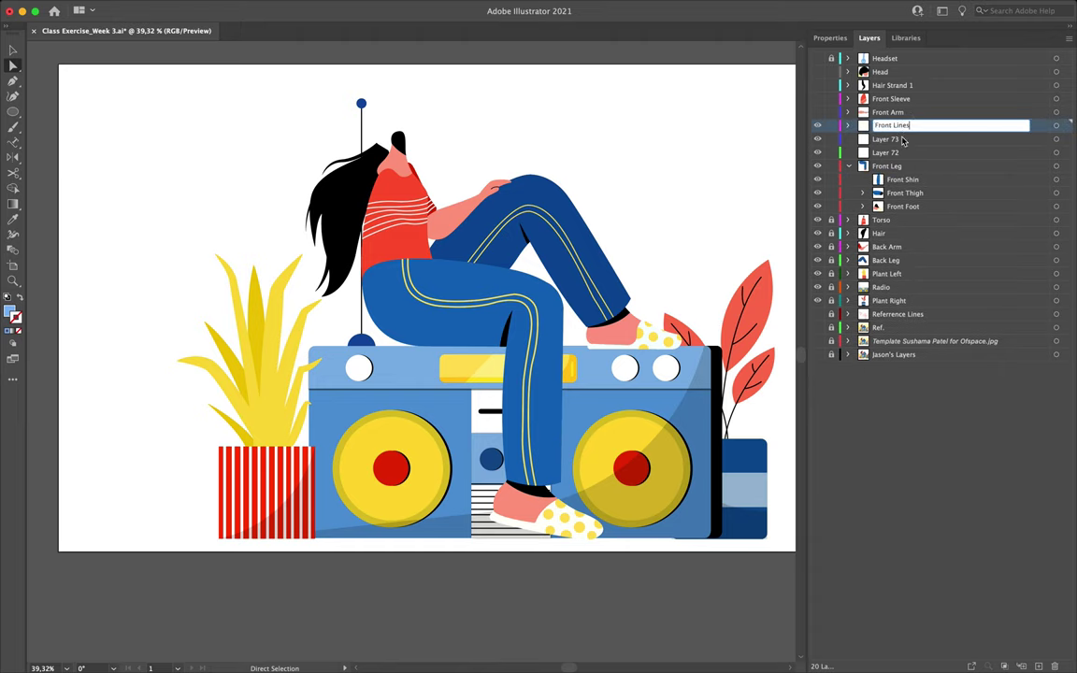
pyautogui.press('Return')
# Move the Front Shin sublayer out of Front Leg into Layer 73 and rename that layer Front Shin
pyautogui.click(899, 169)
pyautogui.click(904, 179)
pyautogui.doubleClick(907, 182)
pyautogui.press('super+c')
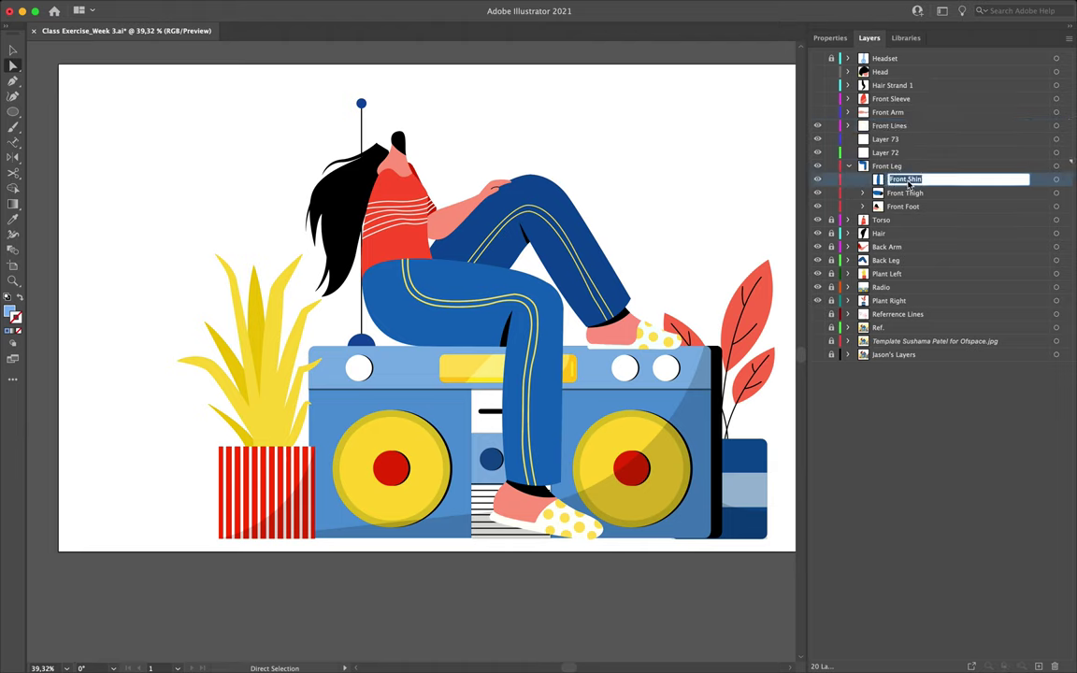
pyautogui.click(926, 178)
pyautogui.press('Return')
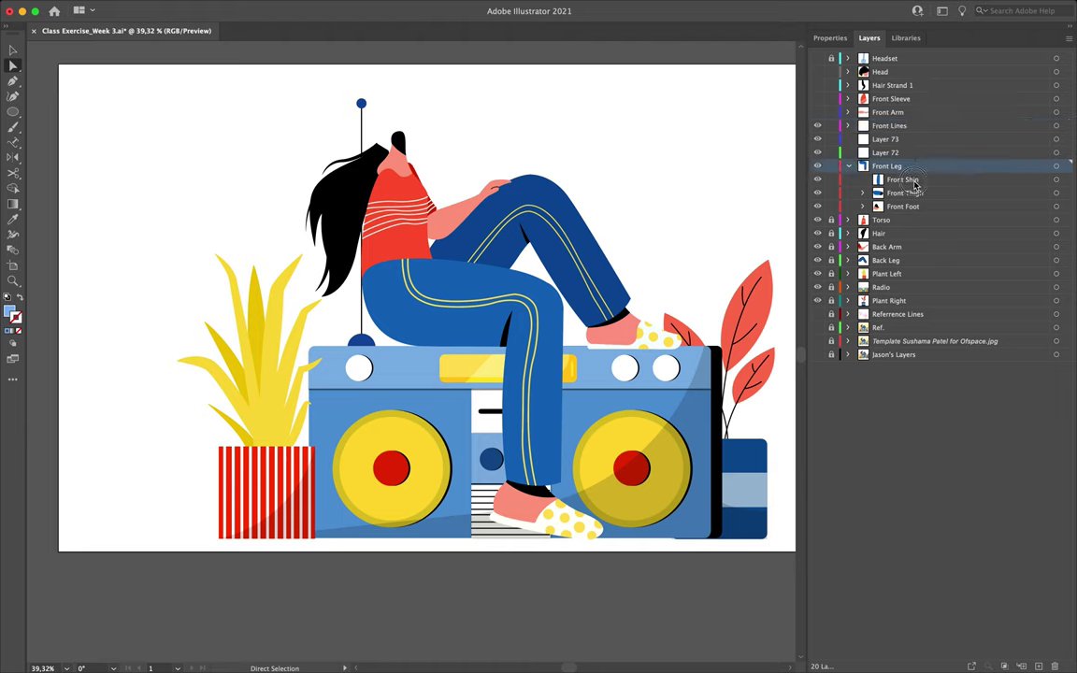
pyautogui.moveTo(895, 139); pyautogui.dragTo(893, 141)
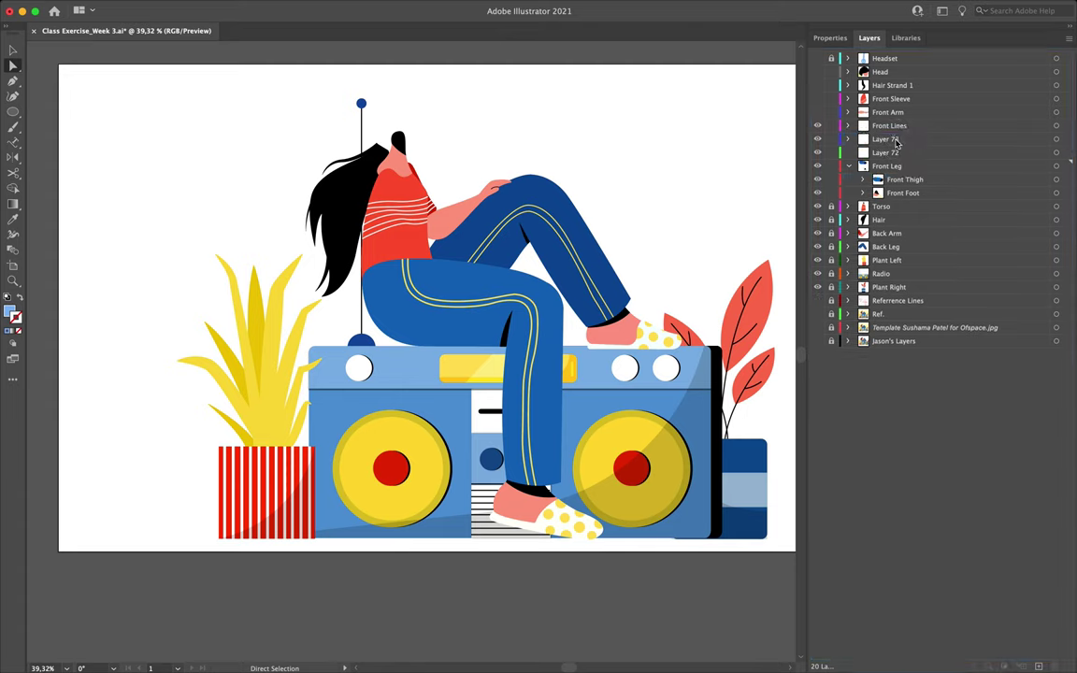
pyautogui.doubleClick(889, 139)
pyautogui.press('super+v')
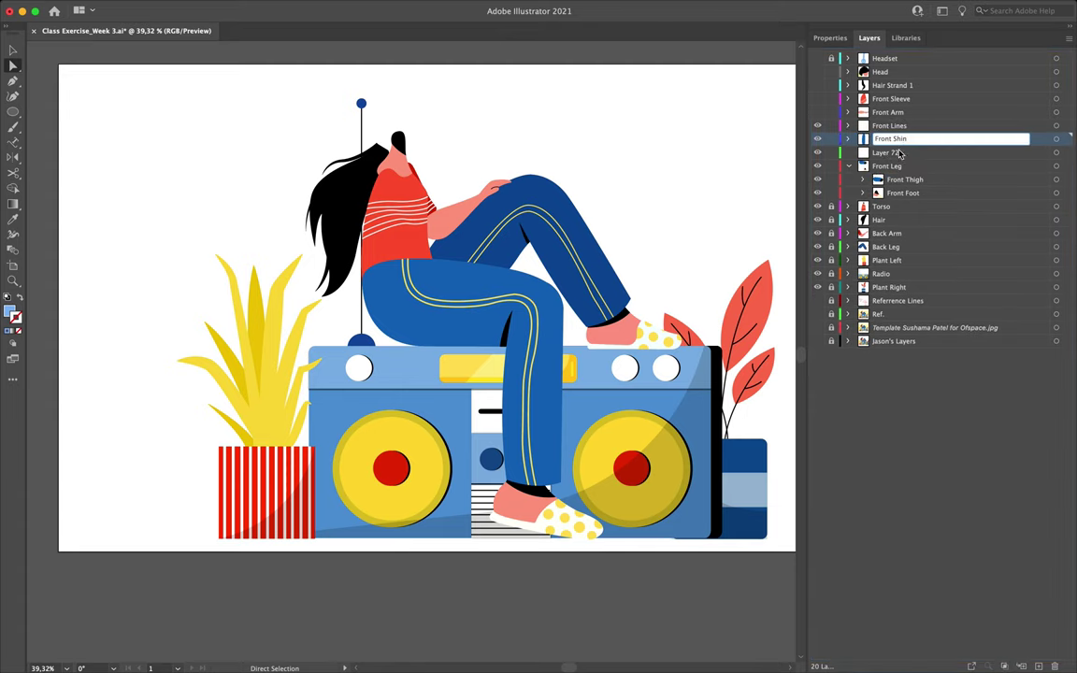
pyautogui.press('Return')
# Move the Front Thigh sublayer out of Front Leg into Layer 72 and rename that layer Front Thigh
pyautogui.click(905, 179)
pyautogui.doubleClick(905, 180)
pyautogui.press('super+c')
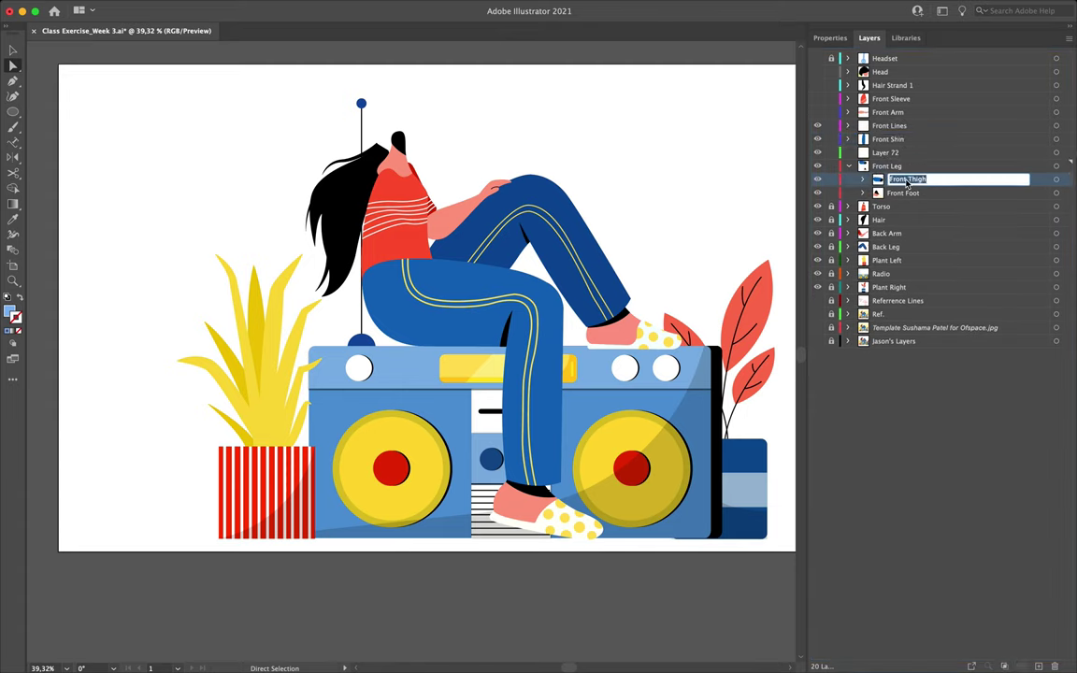
pyautogui.press('Return')
pyautogui.click(896, 154)
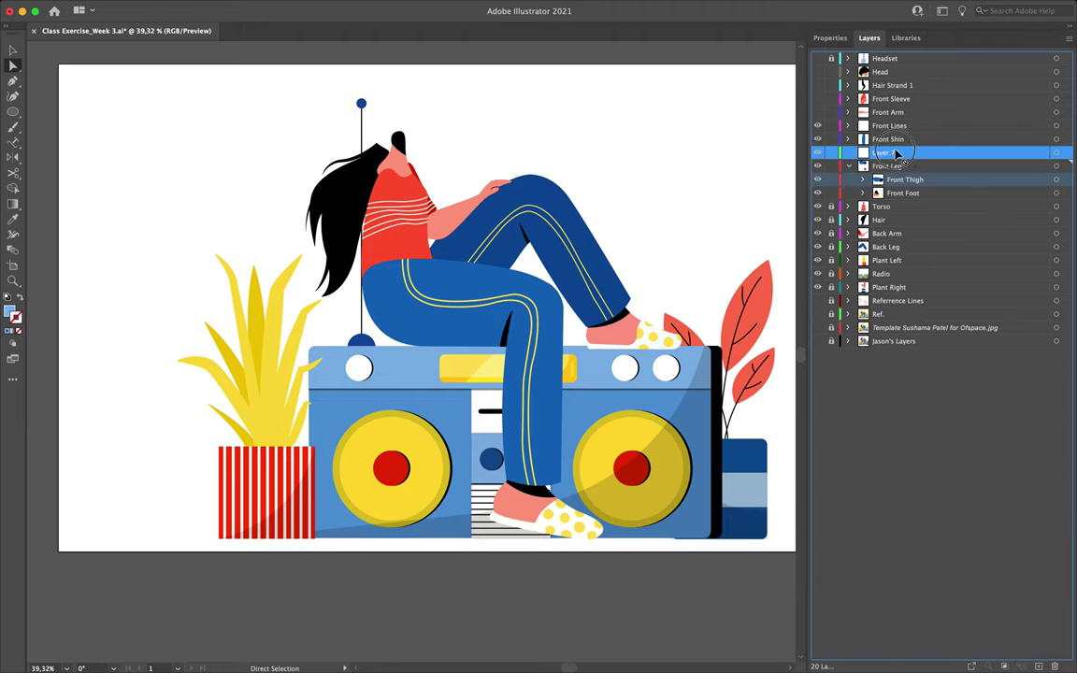
pyautogui.moveTo(896, 154); pyautogui.dragTo(891, 155)
pyautogui.doubleClick(888, 153)
pyautogui.press('super+v')
pyautogui.click(891, 166)
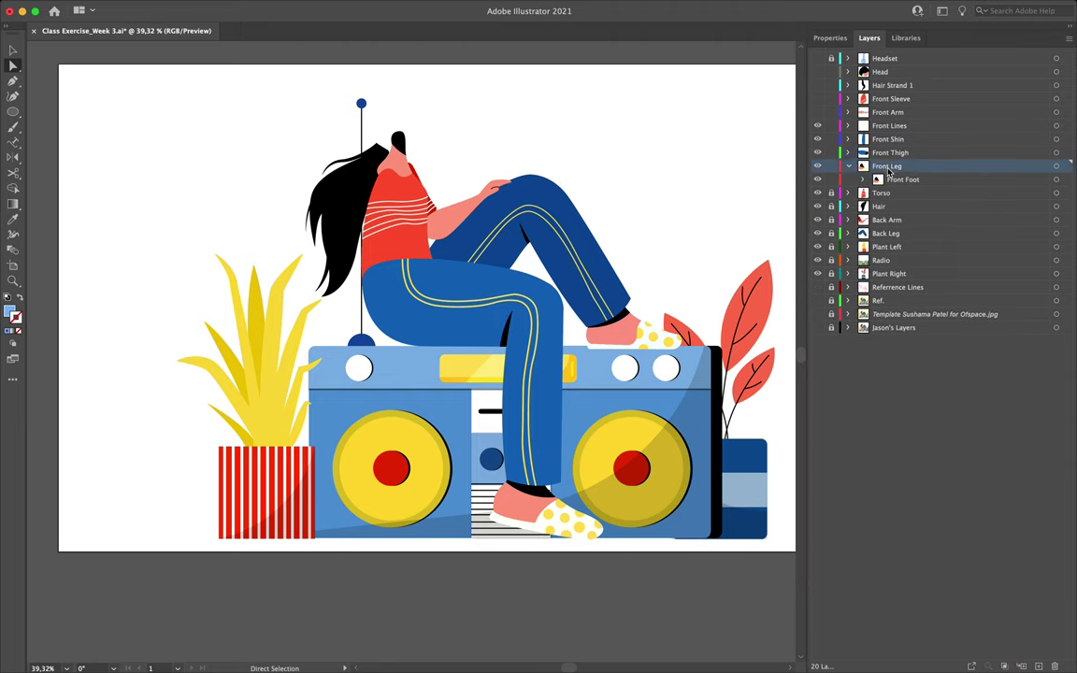
# Rename the Front Leg layer Front Foot, matching its one remaining sublayer, and collapse it
pyautogui.doubleClick(902, 179)
pyautogui.press('super+c')
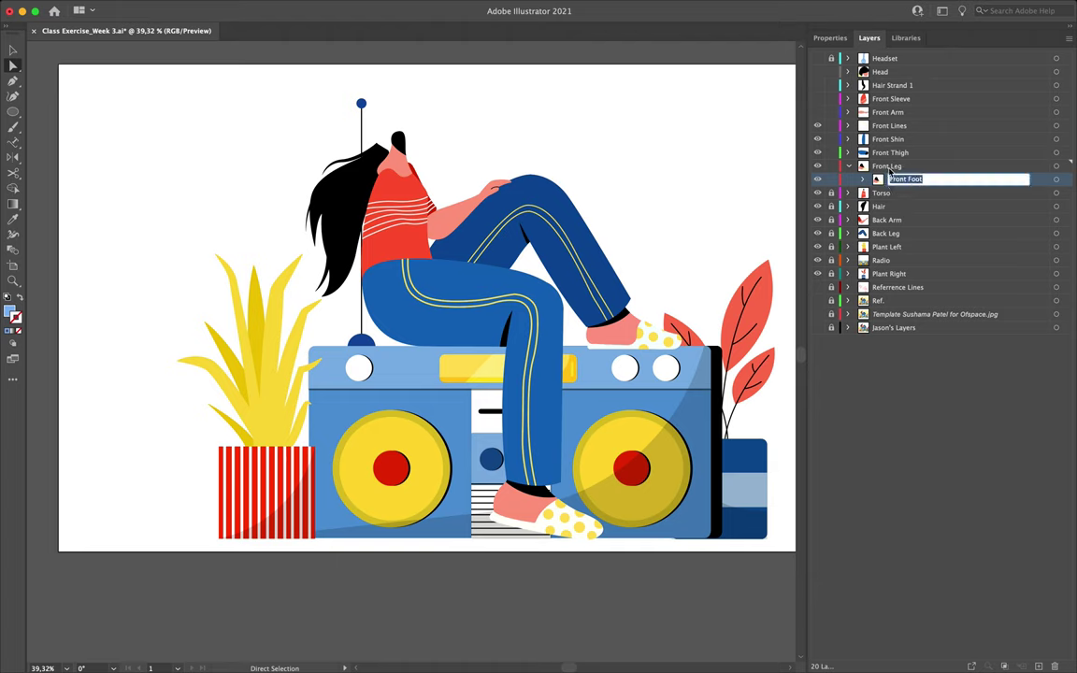
pyautogui.doubleClick(890, 167)
pyautogui.press('super+v')
pyautogui.click(890, 152)
pyautogui.click(849, 167)
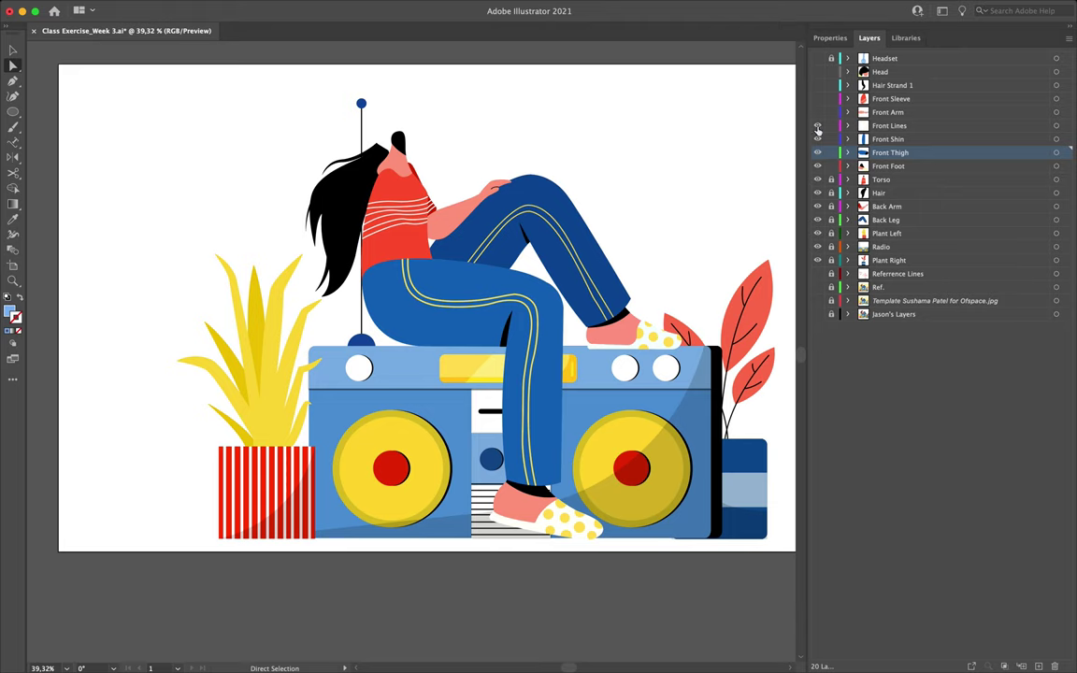
# Hide the Front Lines, Front Shin, Front Thigh and Front Foot layers
pyautogui.click(817, 125)
pyautogui.click(817, 138)
pyautogui.click(817, 153)
pyautogui.click(817, 166)
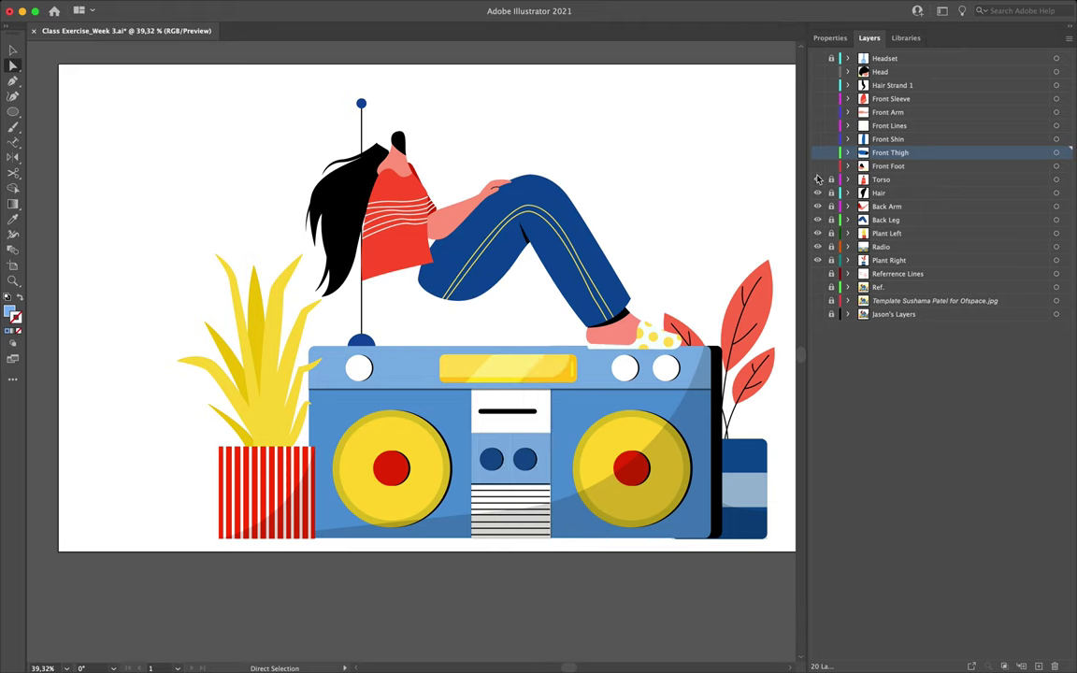
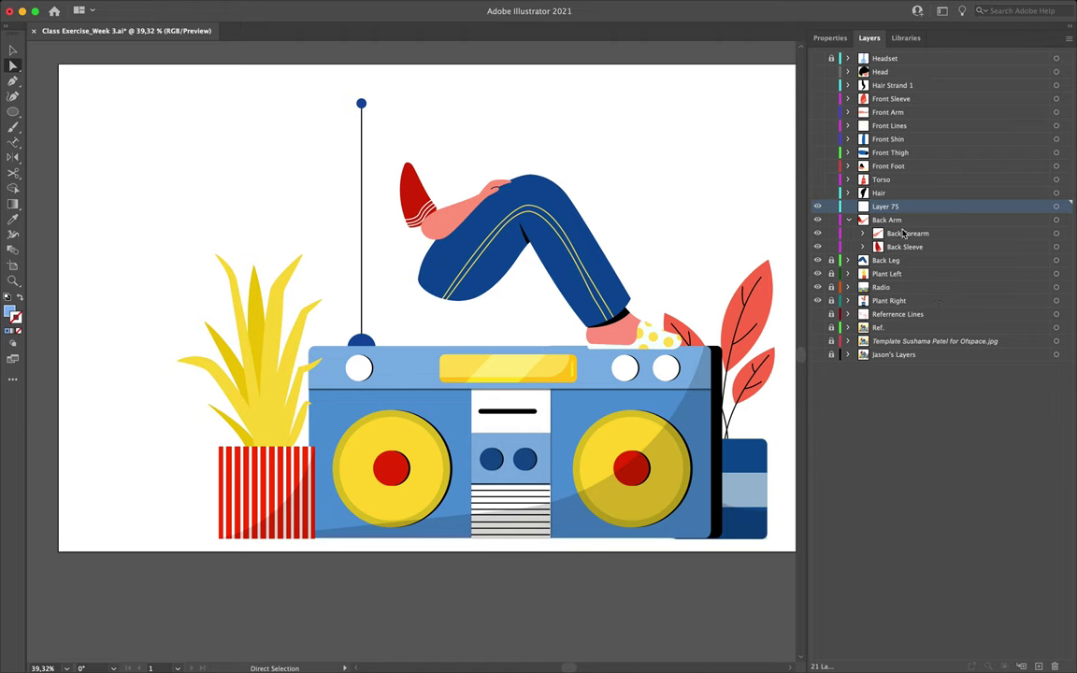
# Move the Back Forearm sublayer out of Back Arm into Layer 75 and rename that layer Back Forearm
pyautogui.doubleClick(904, 238)
pyautogui.hotkey('ctrl', 'c')
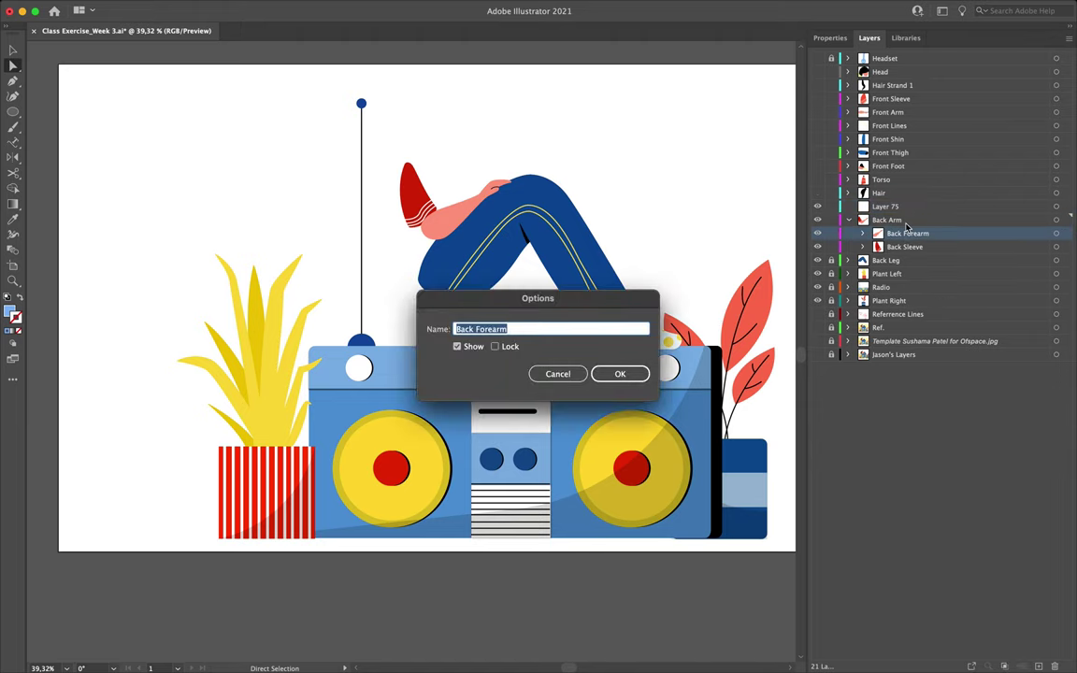
pyautogui.click(619, 373)
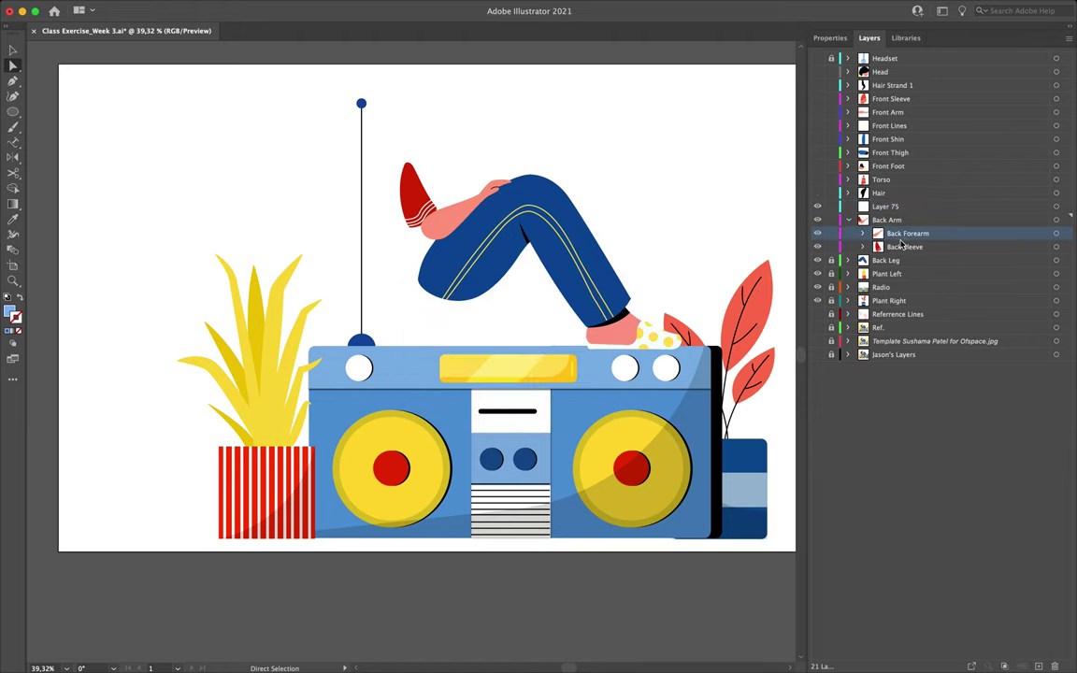
pyautogui.moveTo(902, 241); pyautogui.dragTo(888, 209)
pyautogui.click(888, 209)
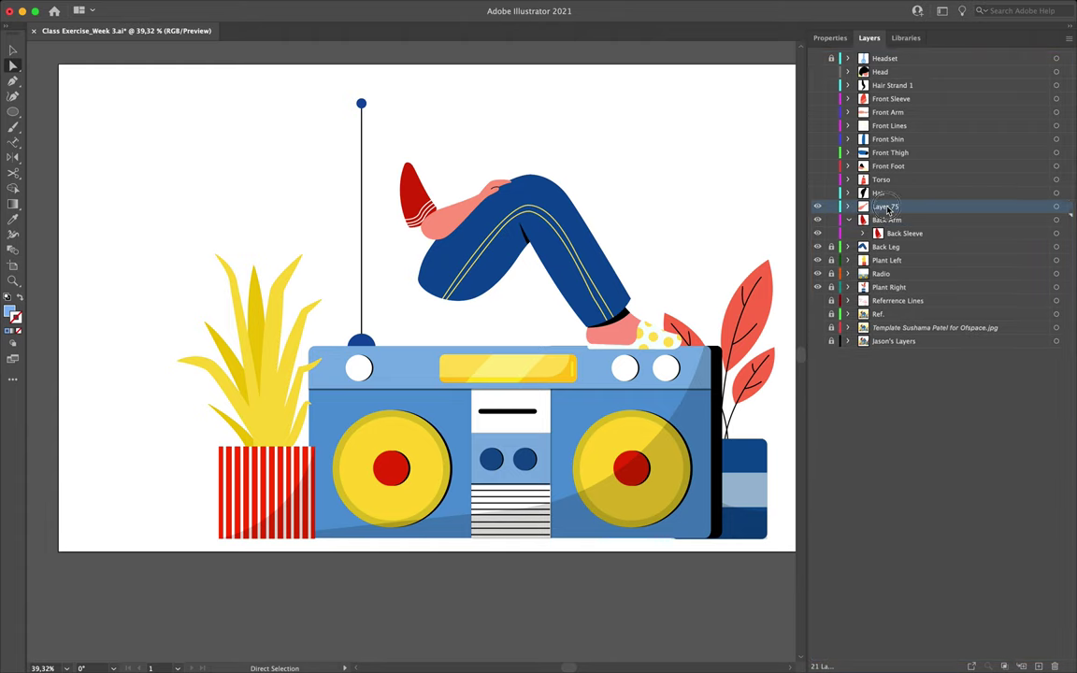
pyautogui.doubleClick(888, 207)
pyautogui.hotkey('ctrl', 'v')
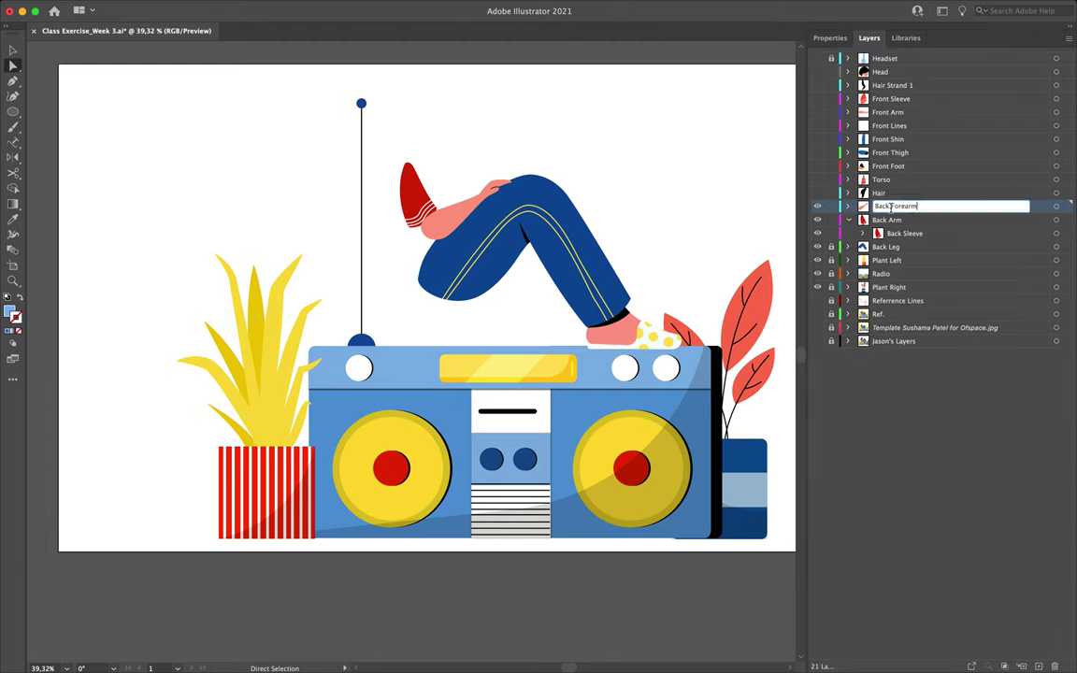
pyautogui.press('Return')
# Rename the Back Arm layer Back Sleeve, matching its one remaining sublayer
pyautogui.click(855, 222)
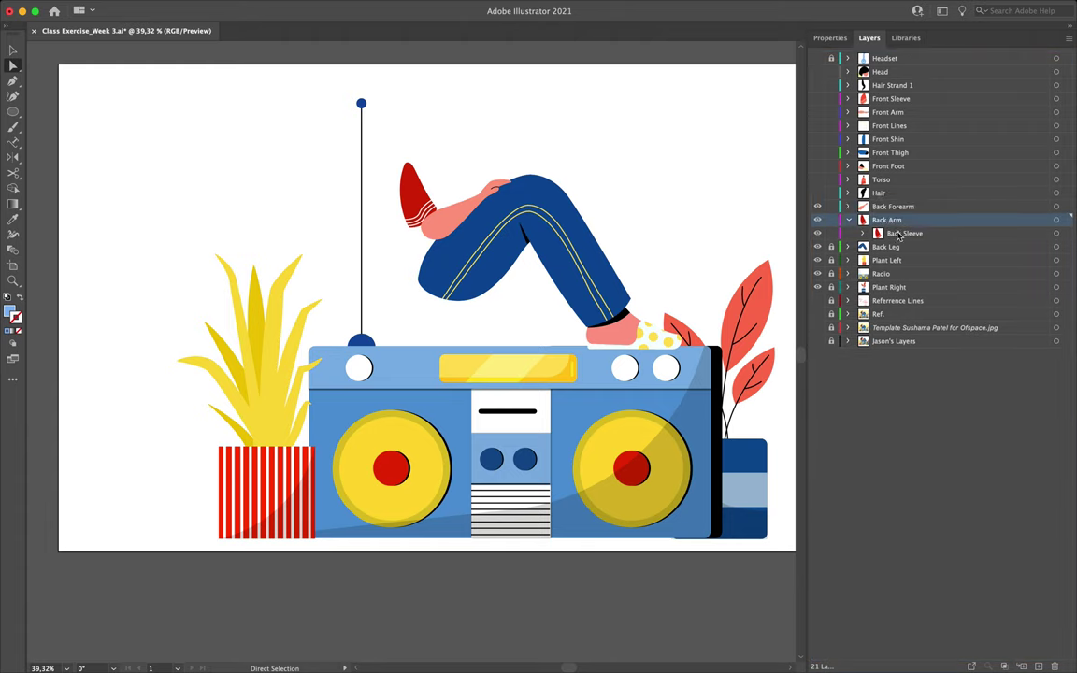
pyautogui.doubleClick(898, 234)
pyautogui.hotkey('ctrl', 'c')
pyautogui.doubleClick(888, 221)
pyautogui.hotkey('ctrl', 'v')
pyautogui.press('Return')
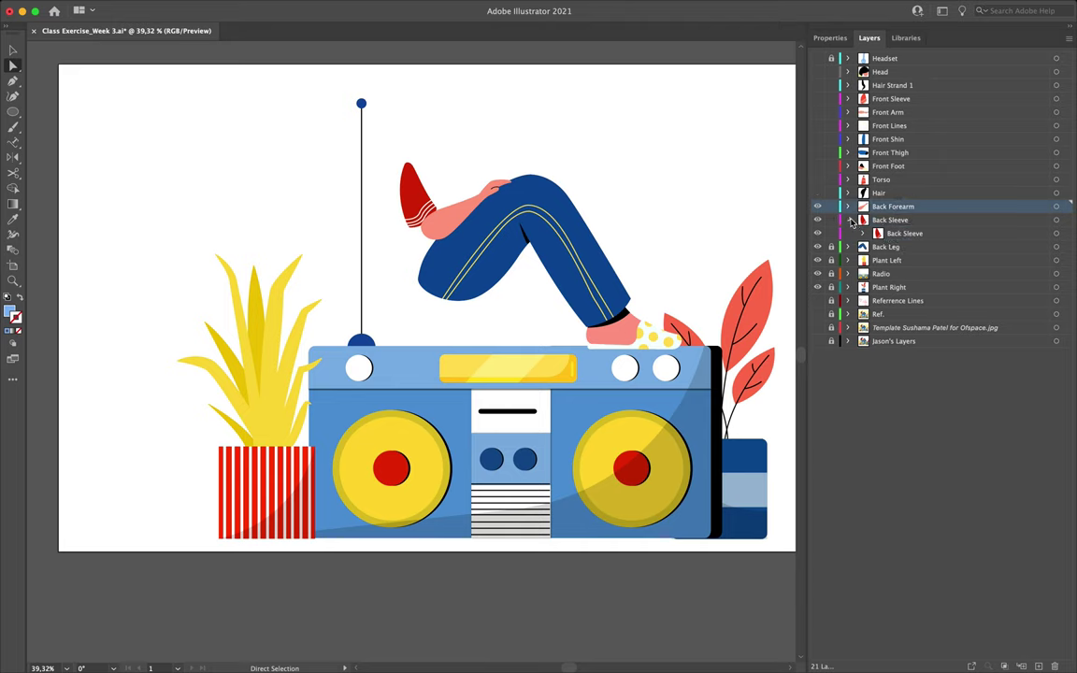
# Hide the Back Forearm and Back Sleeve layers, and add three new layers directly above the expanded Back Leg layer
pyautogui.moveTo(817, 206); pyautogui.dragTo(819, 225)
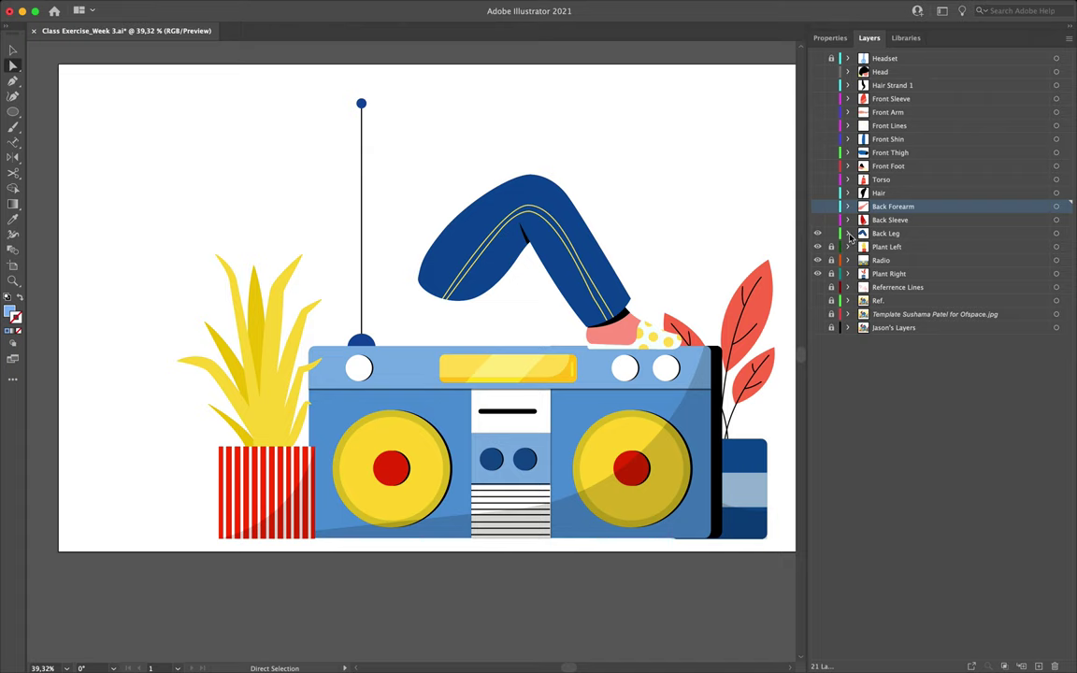
pyautogui.click(848, 232)
pyautogui.click(879, 233)
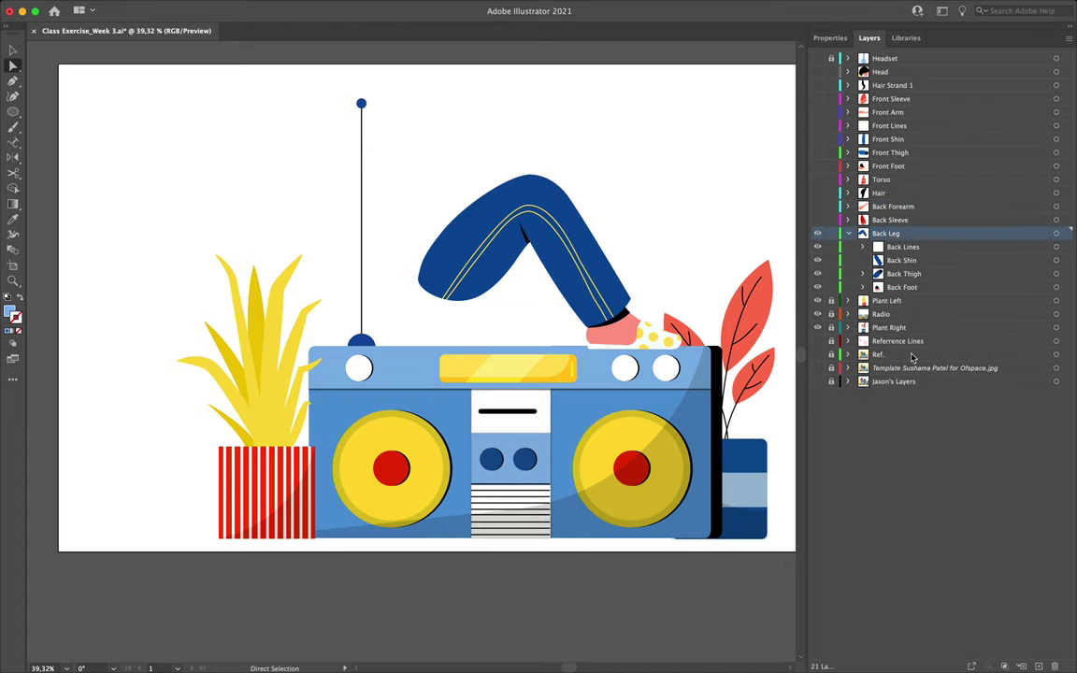
pyautogui.press('super+l')
pyautogui.press('super+l')
pyautogui.press('super+l')
pyautogui.press('super+l')
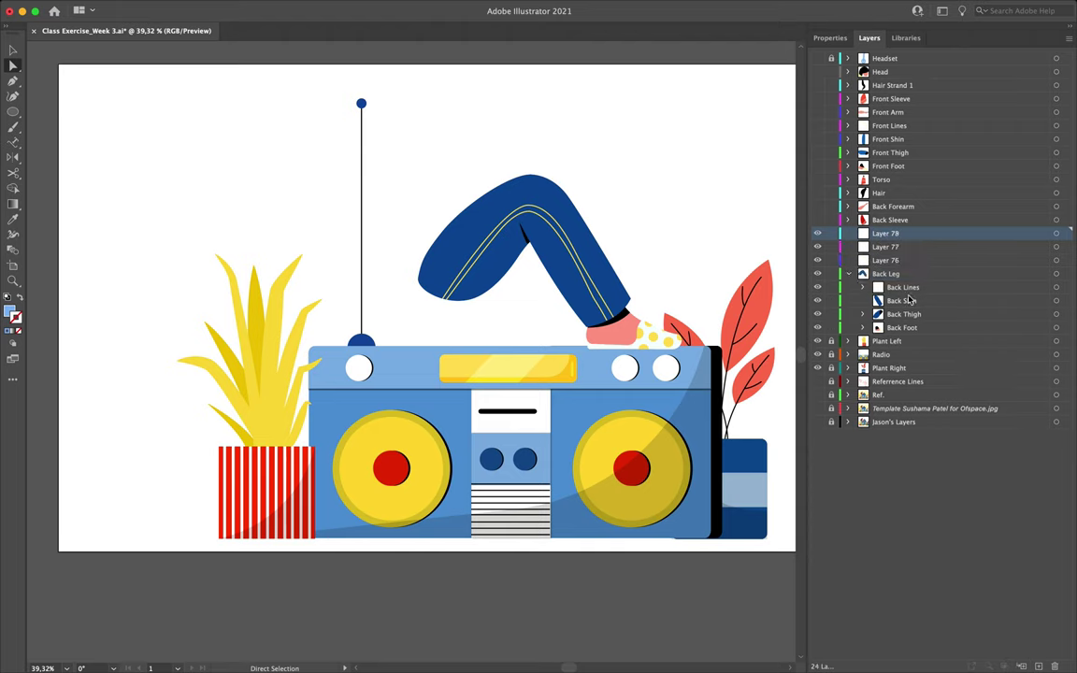
pyautogui.press('Delete')
# Move the Back Lines sublayer out of Back Leg into Layer 78 and rename that layer Back Lines
pyautogui.doubleClick(904, 287)
pyautogui.press('Return')
pyautogui.click(899, 233)
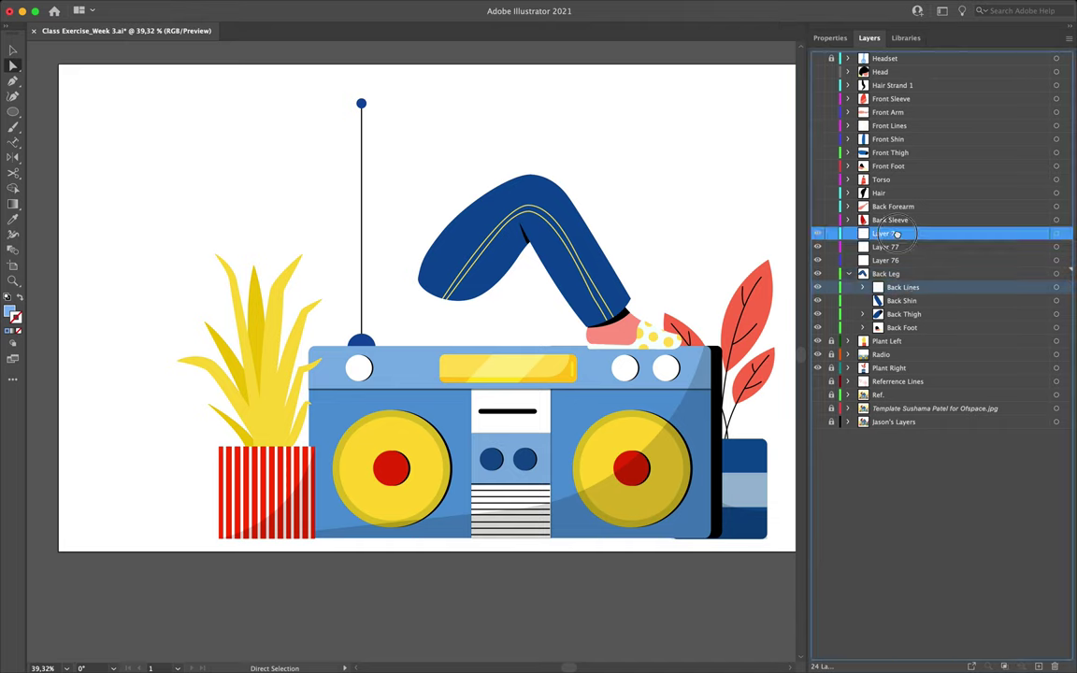
pyautogui.doubleClick(888, 233)
pyautogui.write('Back Lines')
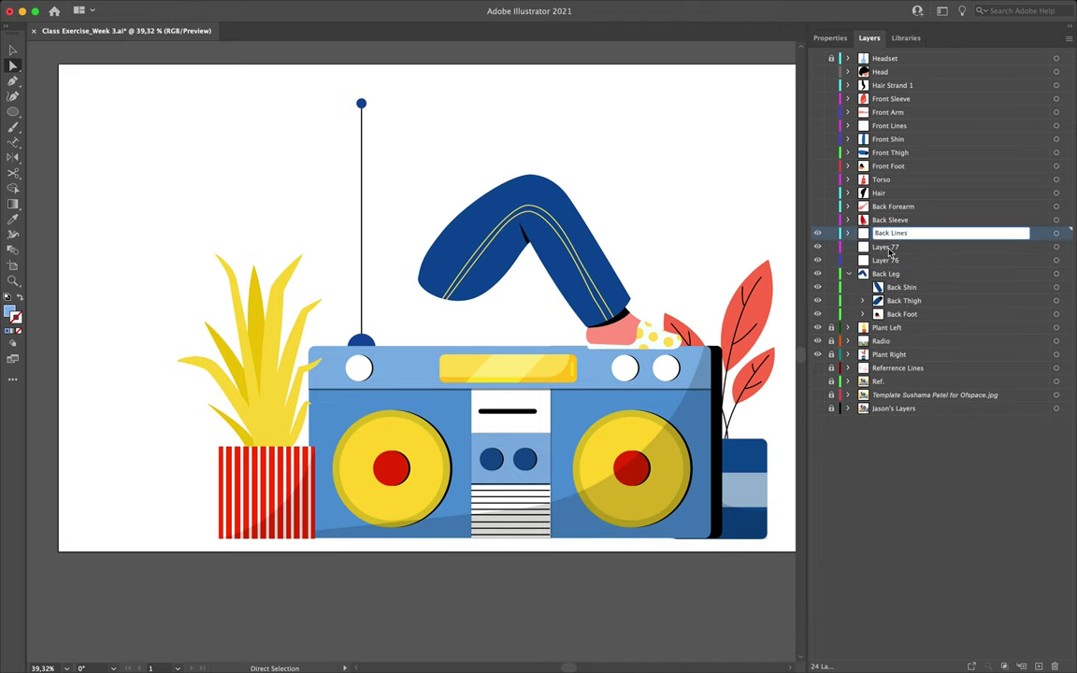
pyautogui.press('Return')
# Move the Back Shin sublayer out of Back Leg into Layer 77 and rename that layer Back Shin
pyautogui.doubleClick(900, 287)
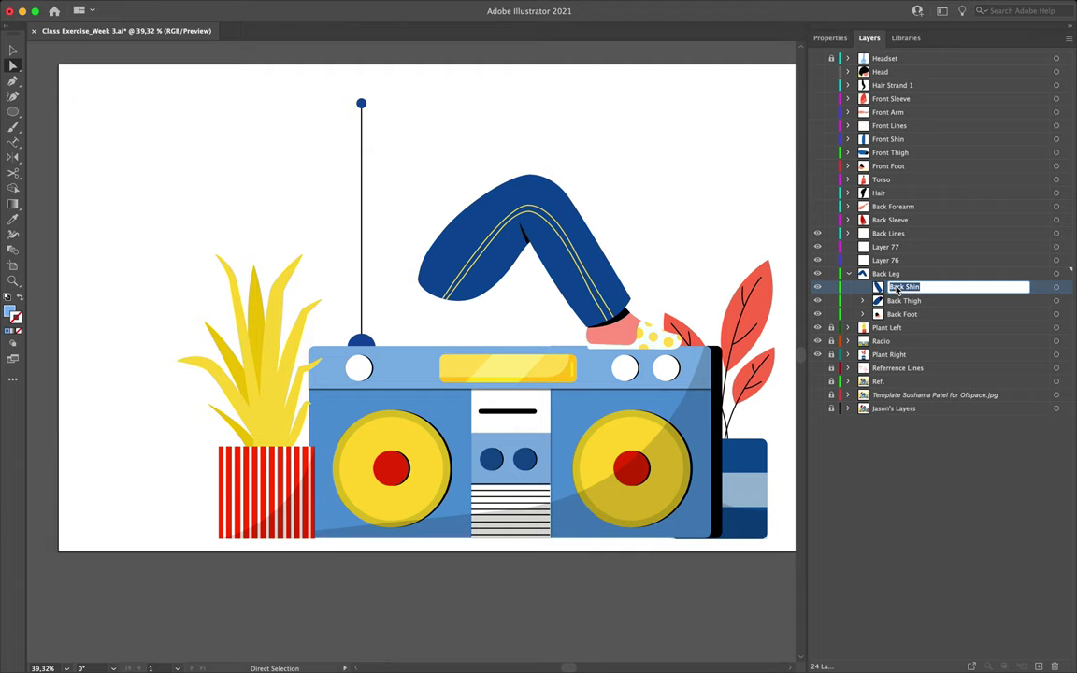
pyautogui.press('Return')
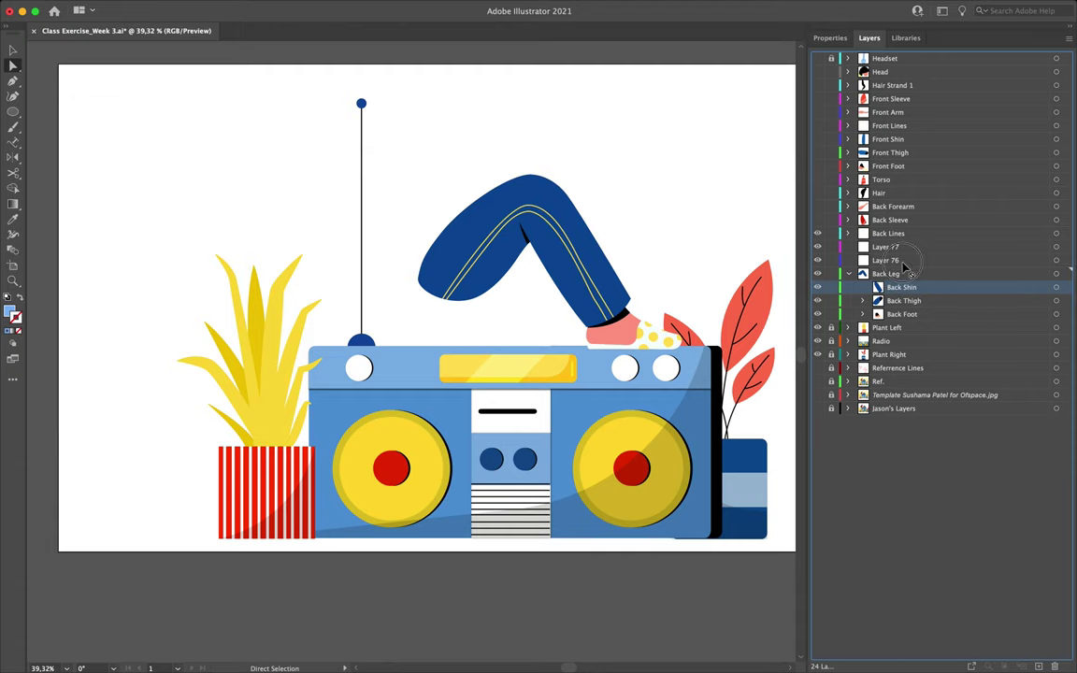
pyautogui.moveTo(894, 248); pyautogui.dragTo(890, 247)
pyautogui.doubleClick(884, 246)
pyautogui.write('Back Shin')
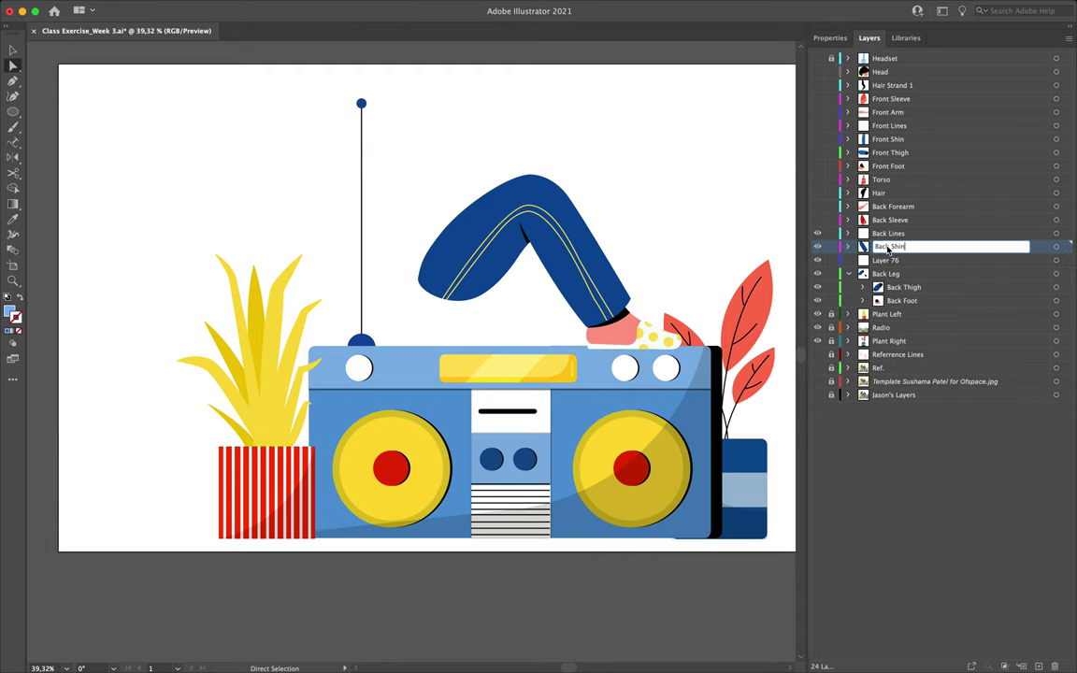
pyautogui.press('Return')
# Move the Back Thigh sublayer out of Back Leg into Layer 76
pyautogui.doubleClick(903, 287)
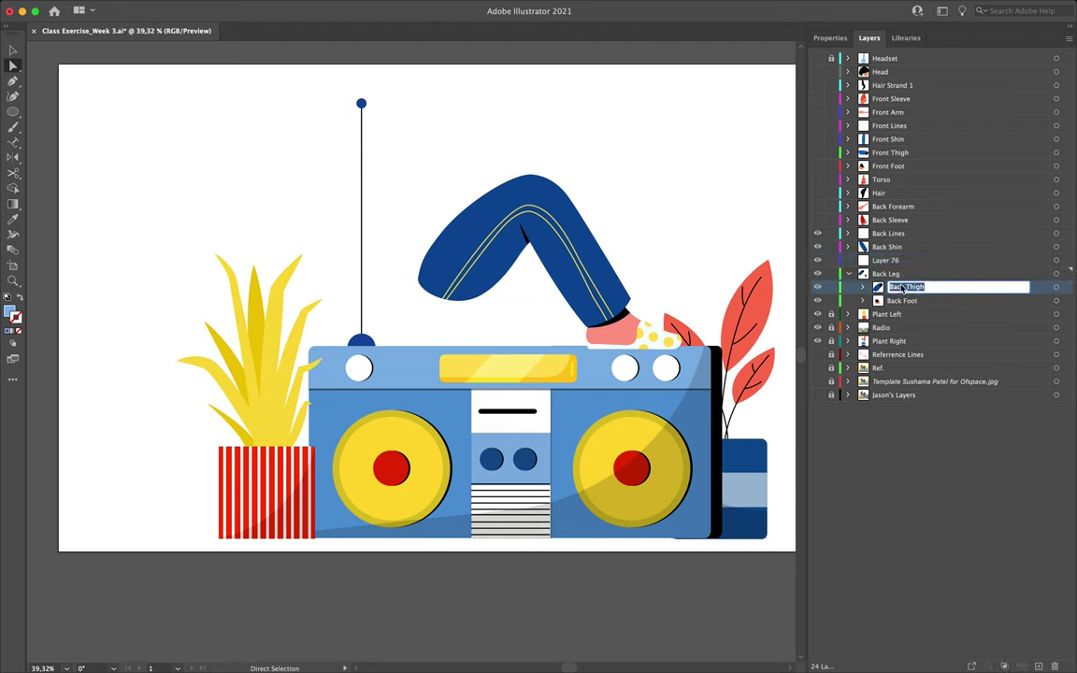
pyautogui.press('Return')
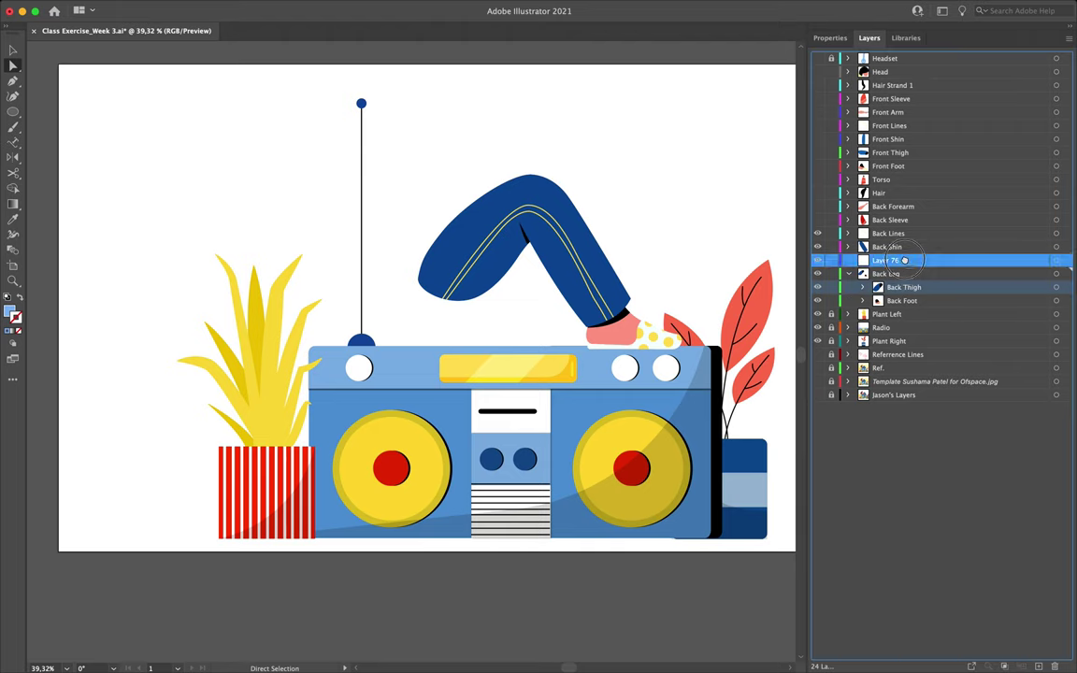
pyautogui.moveTo(905, 261); pyautogui.dragTo(905, 263)
# Rename the Back Leg layer Back Foot, matching its one remaining sublayer, and collapse it
pyautogui.doubleClick(890, 274)
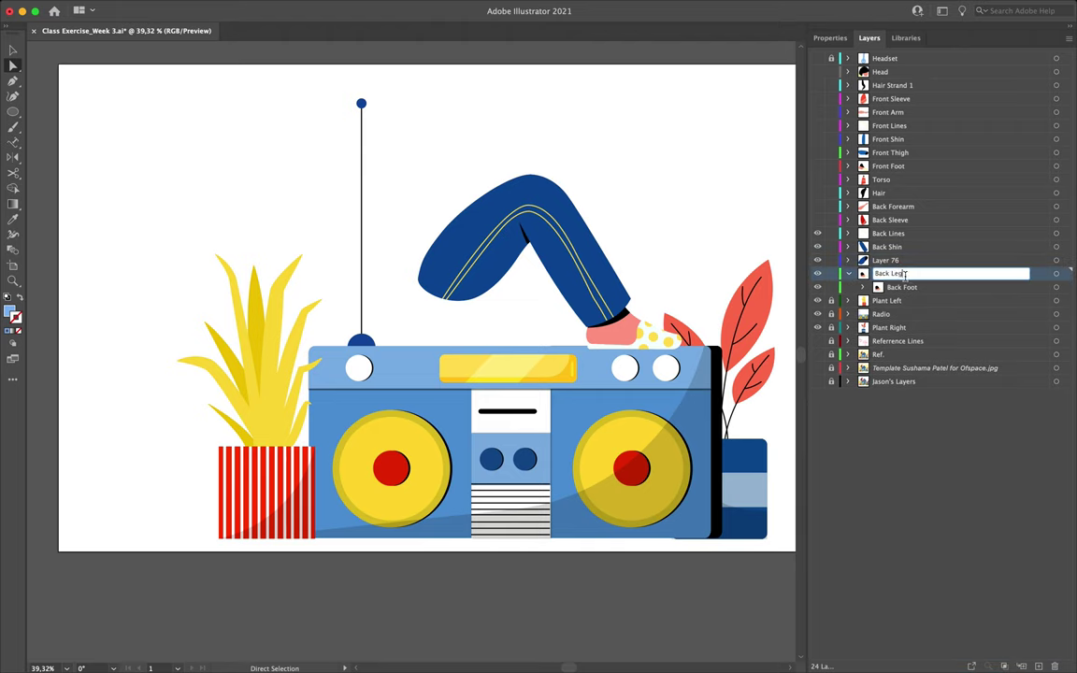
pyautogui.write('Back Foot')
pyautogui.press('Return')
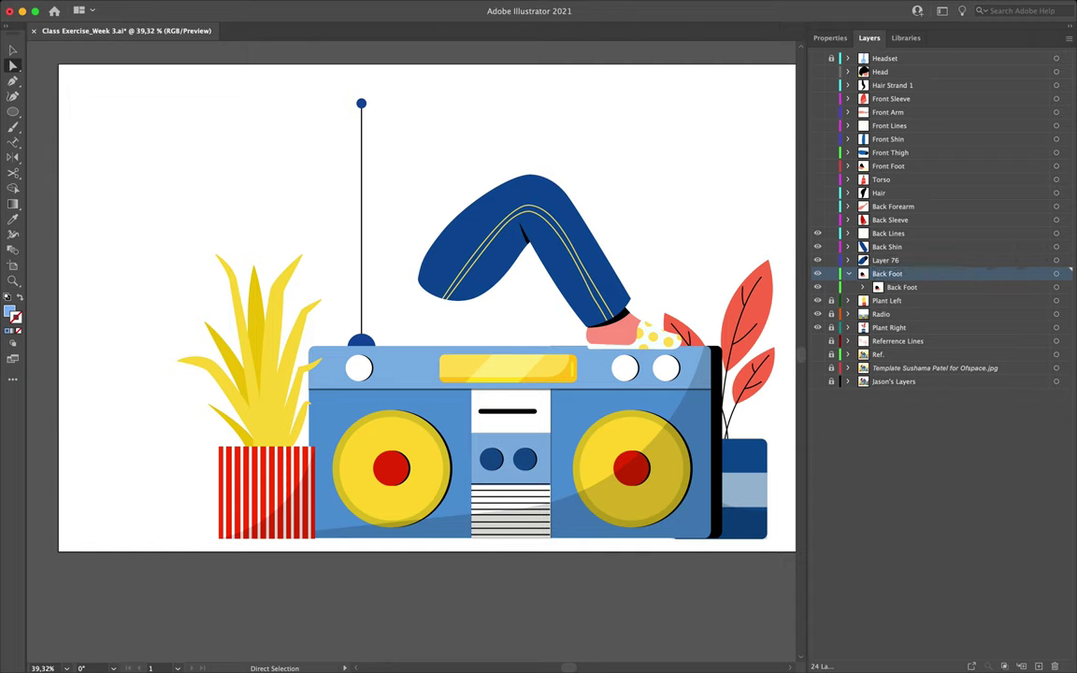
pyautogui.click(849, 273)
# Hide the Back Lines, Back Shin, Layer 76 and Back Foot layers
pyautogui.click(817, 232)
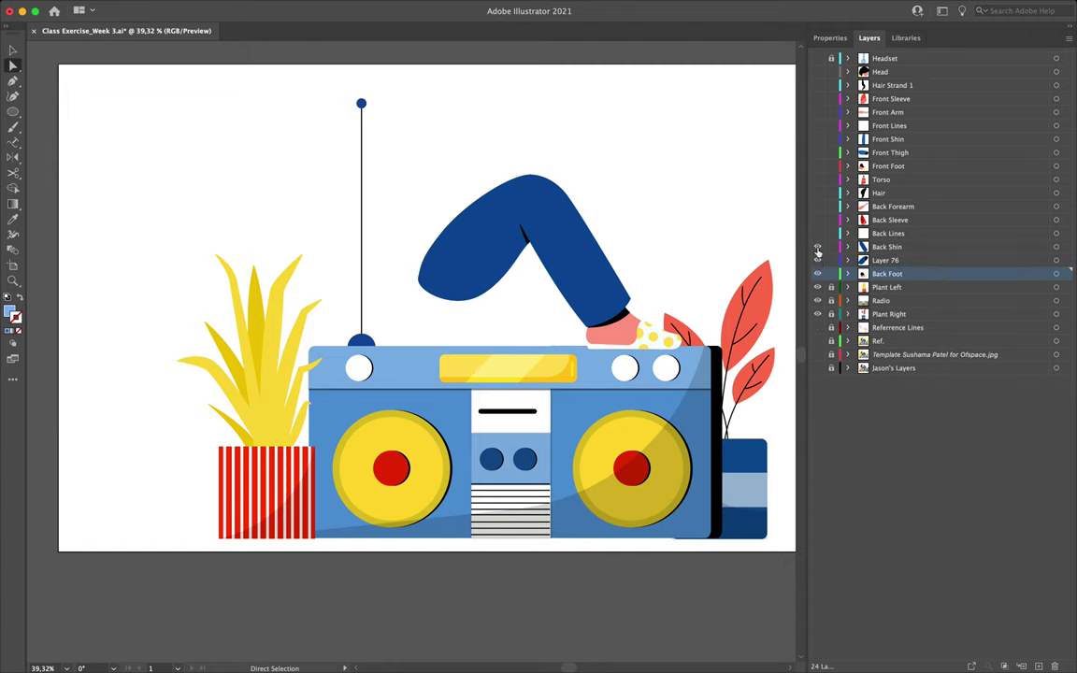
pyautogui.click(817, 246)
pyautogui.click(817, 260)
pyautogui.click(818, 275)
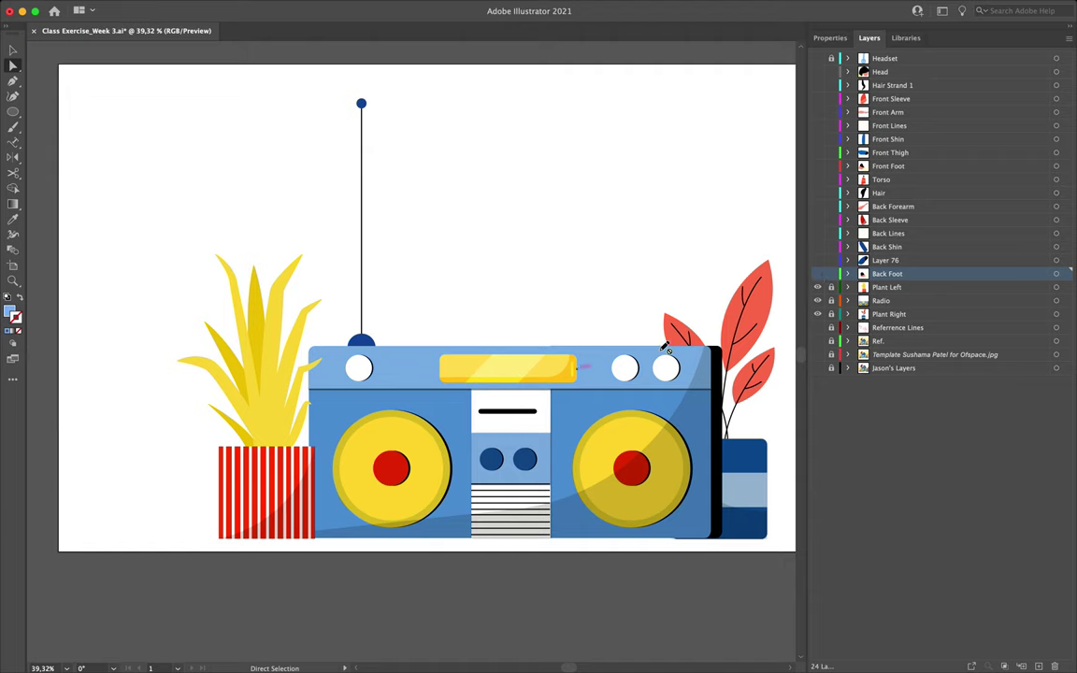
# Unlock and expand the Plant Left layer and go through its individual leaf paths to count them
pyautogui.click(868, 289)
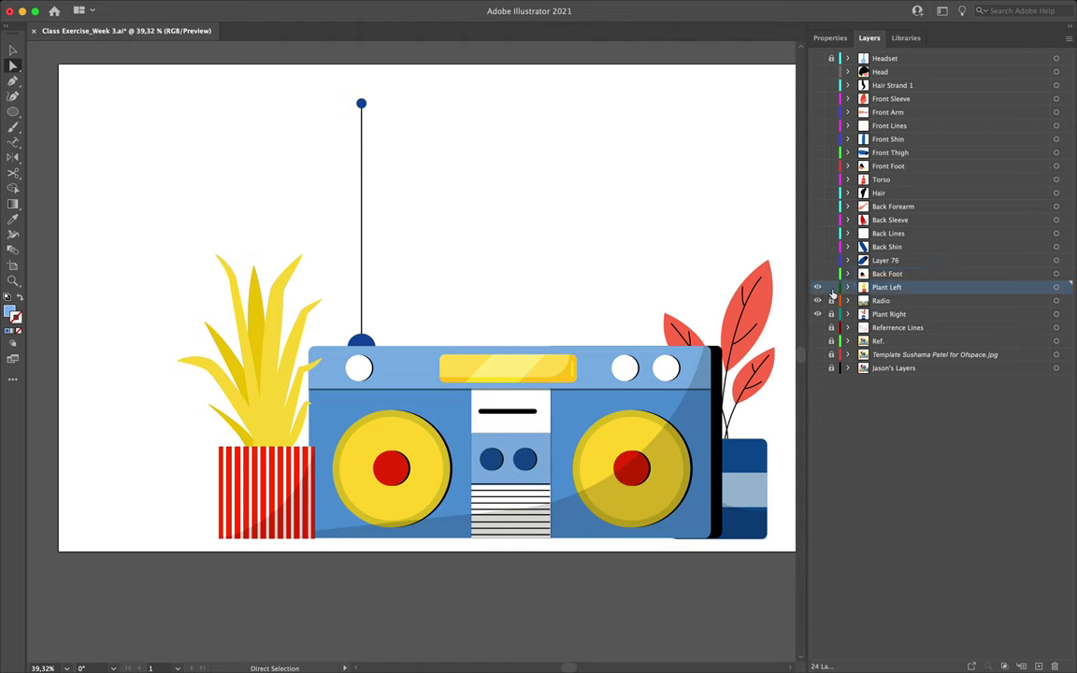
pyautogui.click(848, 288)
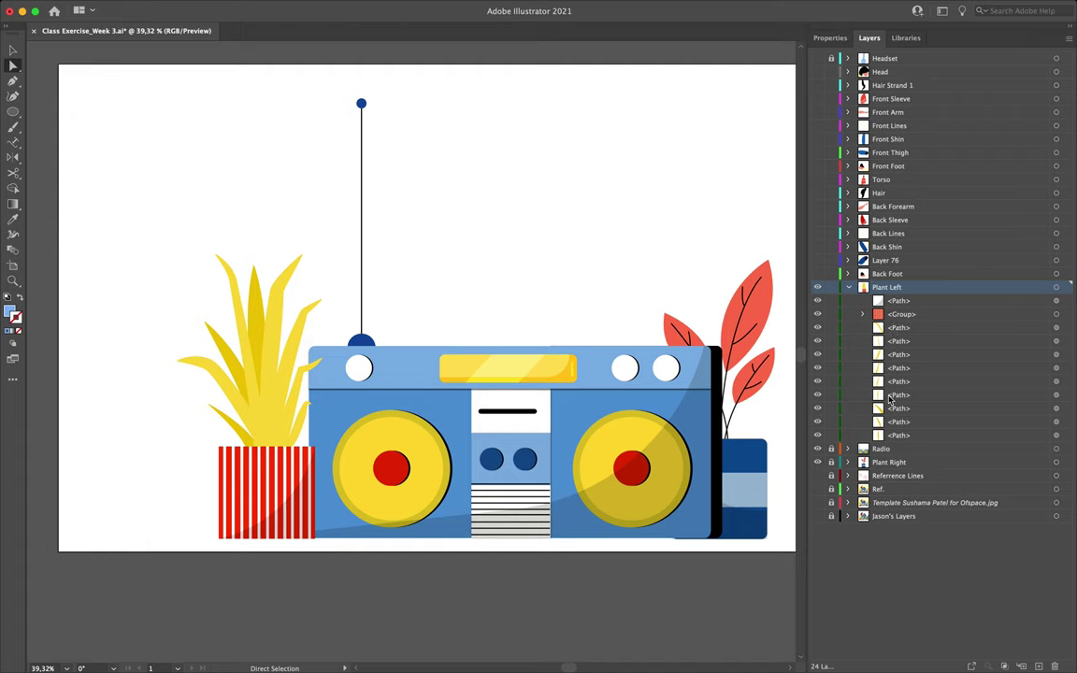
pyautogui.click(899, 341)
pyautogui.click(899, 355)
pyautogui.click(898, 368)
pyautogui.click(900, 382)
pyautogui.click(899, 395)
pyautogui.click(899, 409)
pyautogui.click(899, 422)
pyautogui.click(900, 435)
# Add nine new layers directly above Plant Left, one for each leaf path
pyautogui.click(888, 286)
pyautogui.click(1040, 667)
pyautogui.click(1041, 667)
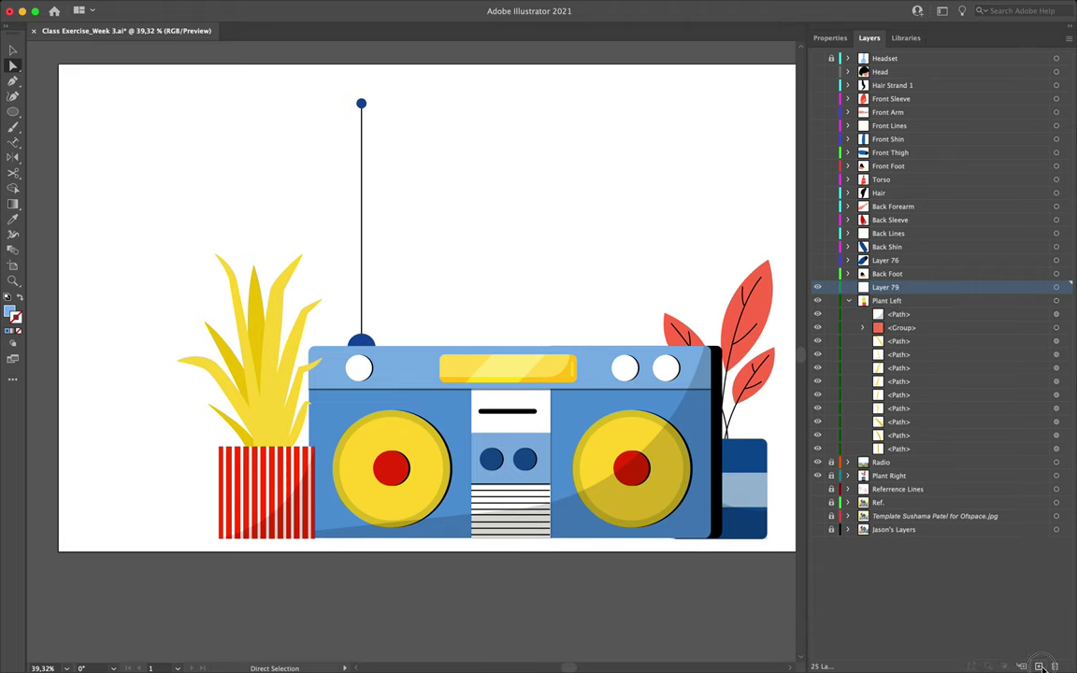
pyautogui.click(1040, 667)
pyautogui.click(1041, 667)
pyautogui.click(1041, 666)
pyautogui.click(1041, 667)
pyautogui.click(1041, 666)
pyautogui.click(1041, 667)
pyautogui.click(1041, 667)
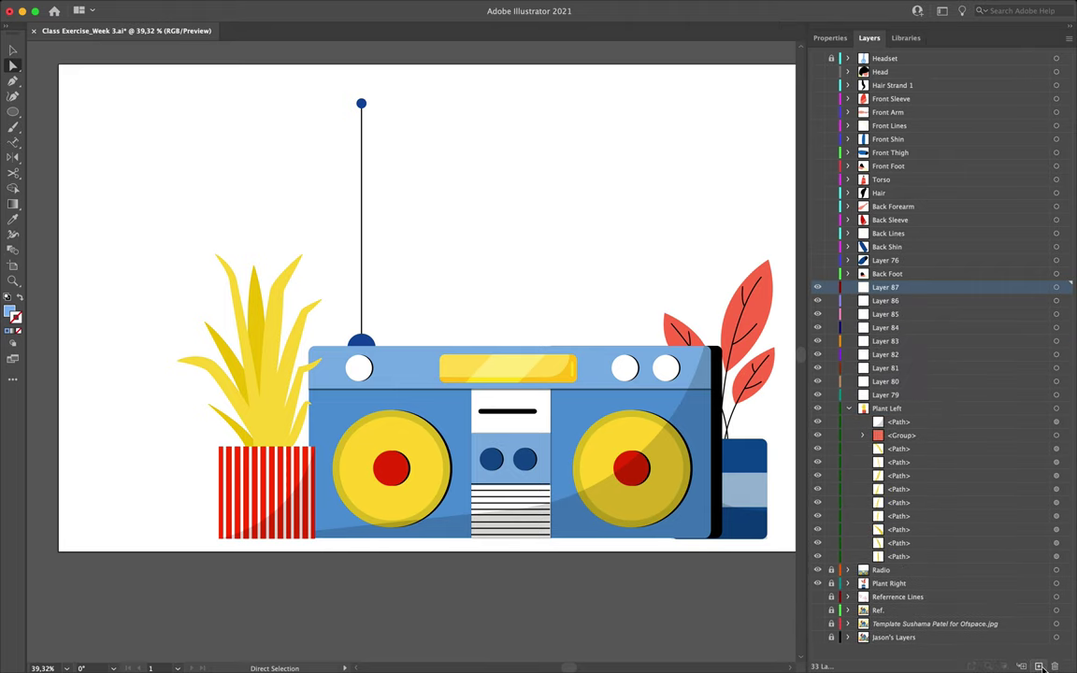
# Move the first four leaf paths below the group in Plant Left into Layers 87, 86, 85 and 84, one per layer
pyautogui.click(907, 450)
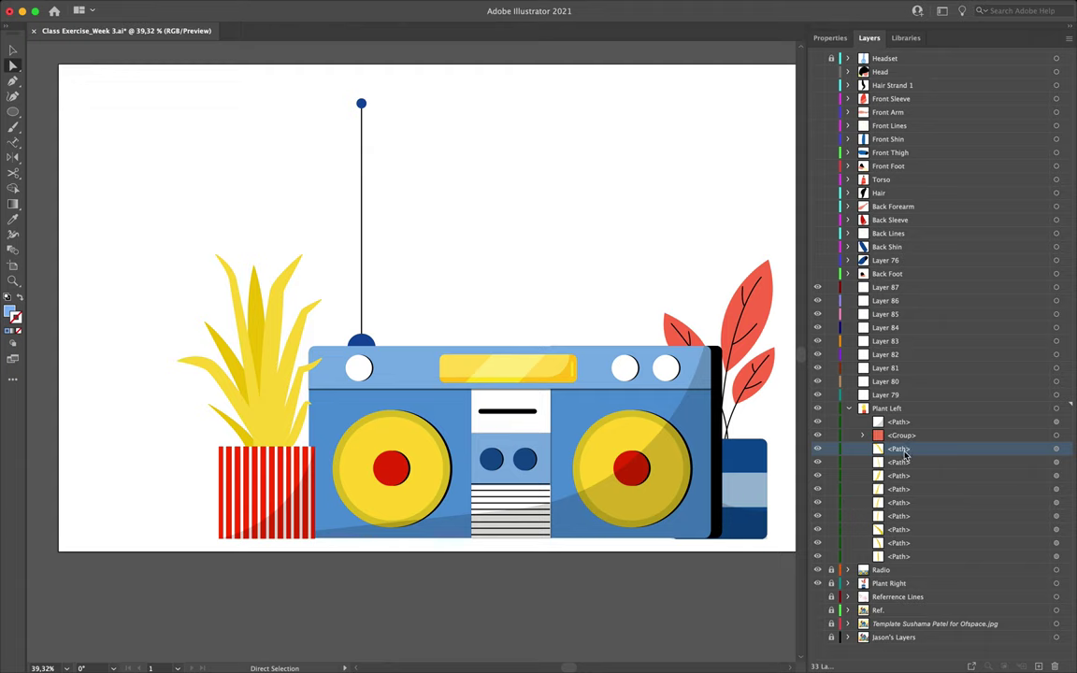
pyautogui.moveTo(905, 453); pyautogui.dragTo(895, 289)
pyautogui.moveTo(909, 445); pyautogui.dragTo(898, 292)
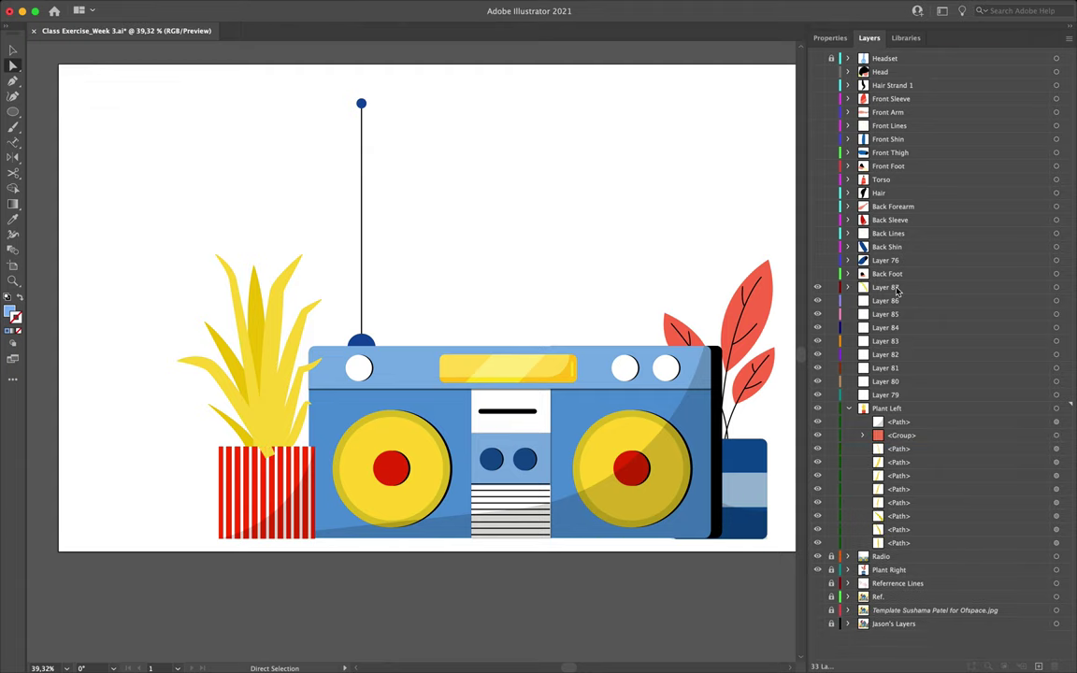
pyautogui.click(904, 451)
pyautogui.moveTo(906, 450); pyautogui.dragTo(898, 299)
pyautogui.moveTo(902, 450); pyautogui.dragTo(893, 321)
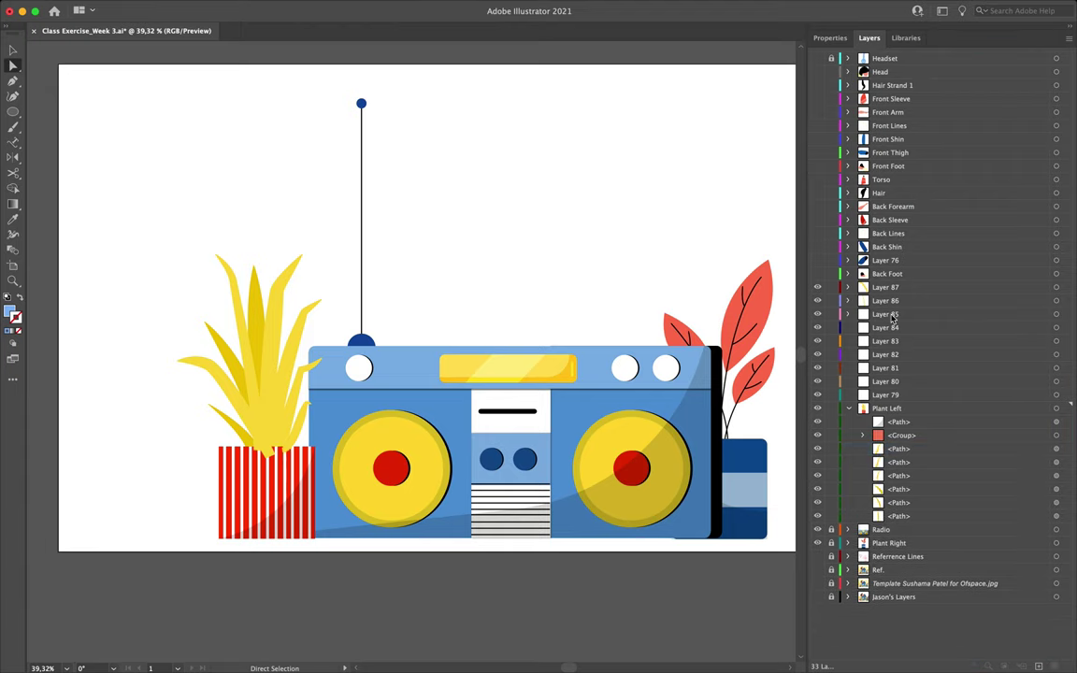
pyautogui.click(897, 451)
pyautogui.moveTo(902, 453); pyautogui.dragTo(897, 301)
# Move the remaining five leaf paths from Plant Left into Layers 83, 82, 81, 80 and 79, one per layer
pyautogui.click(901, 450)
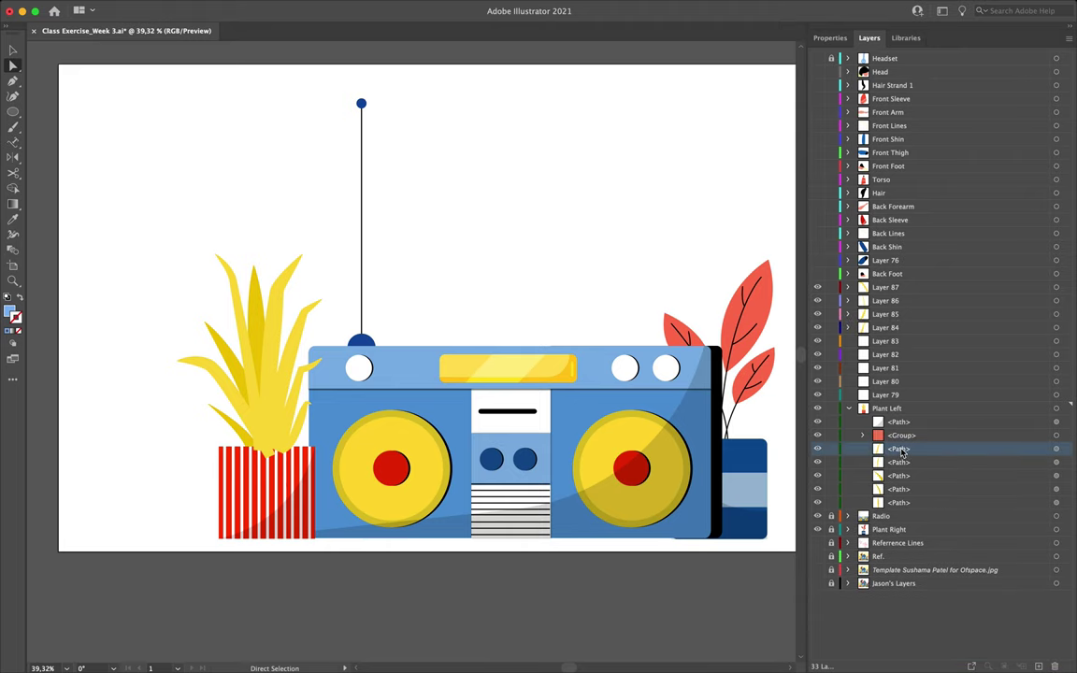
pyautogui.moveTo(902, 447); pyautogui.dragTo(899, 335)
pyautogui.click(894, 451)
pyautogui.moveTo(900, 452); pyautogui.dragTo(900, 320)
pyautogui.click(898, 448)
pyautogui.moveTo(898, 449); pyautogui.dragTo(893, 370)
pyautogui.click(897, 450)
pyautogui.moveTo(899, 452); pyautogui.dragTo(896, 383)
pyautogui.click(898, 448)
pyautogui.moveTo(901, 446); pyautogui.dragTo(900, 400)
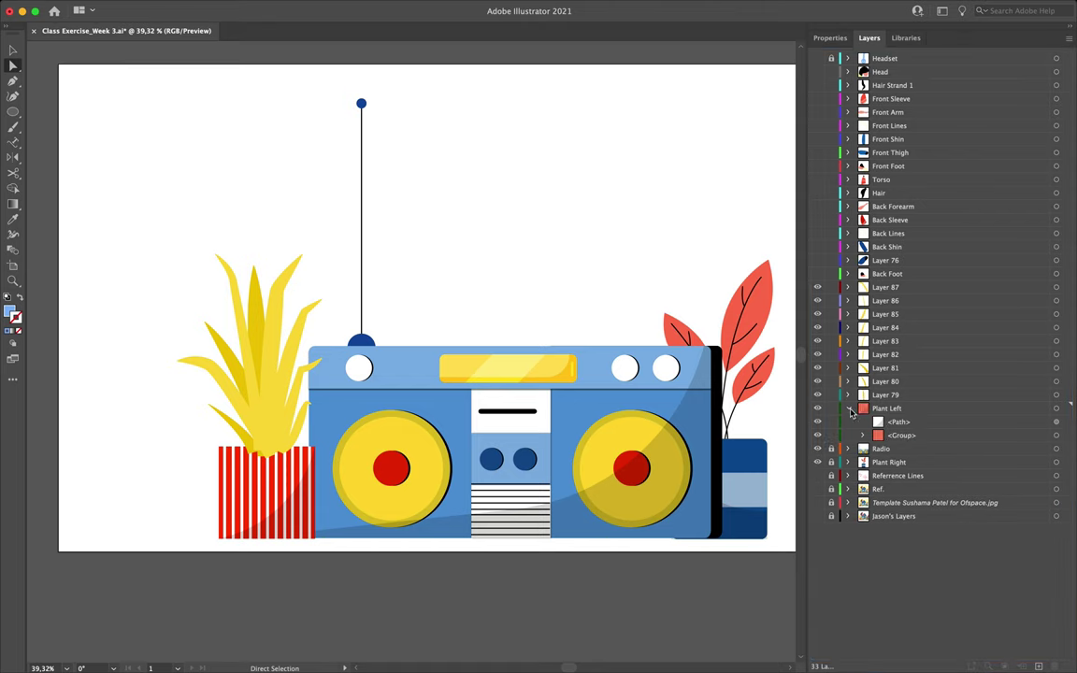
# Collapse the Plant Left layer, rename it Pot Left and move it above Layer 87
pyautogui.click(848, 409)
pyautogui.click(888, 412)
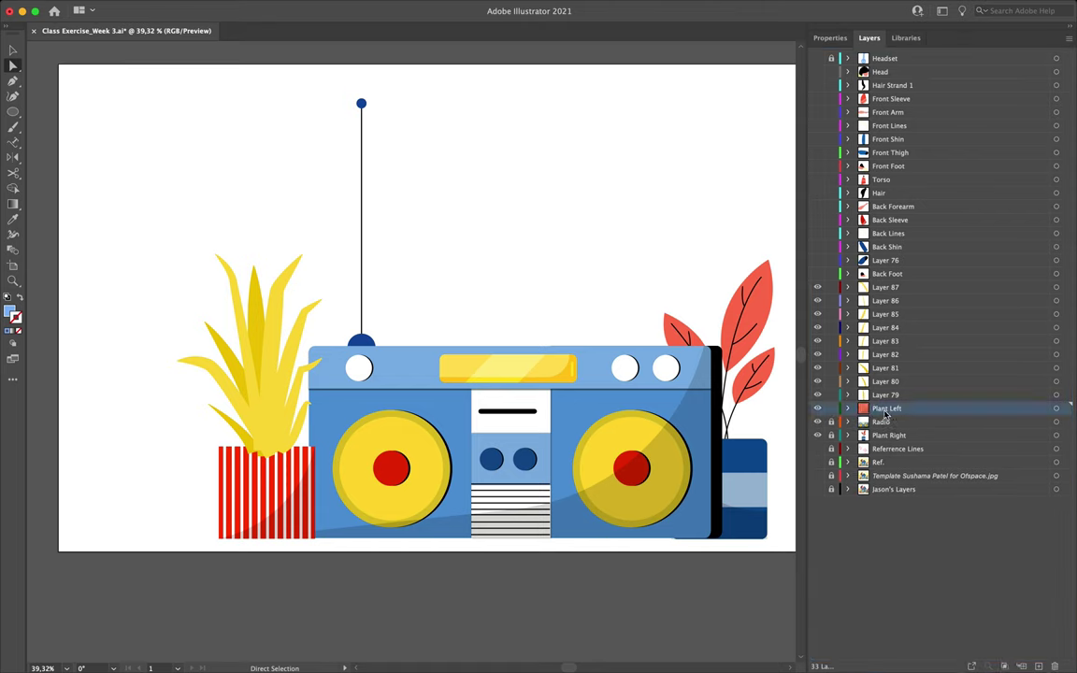
pyautogui.doubleClick(884, 409)
pyautogui.click(909, 409)
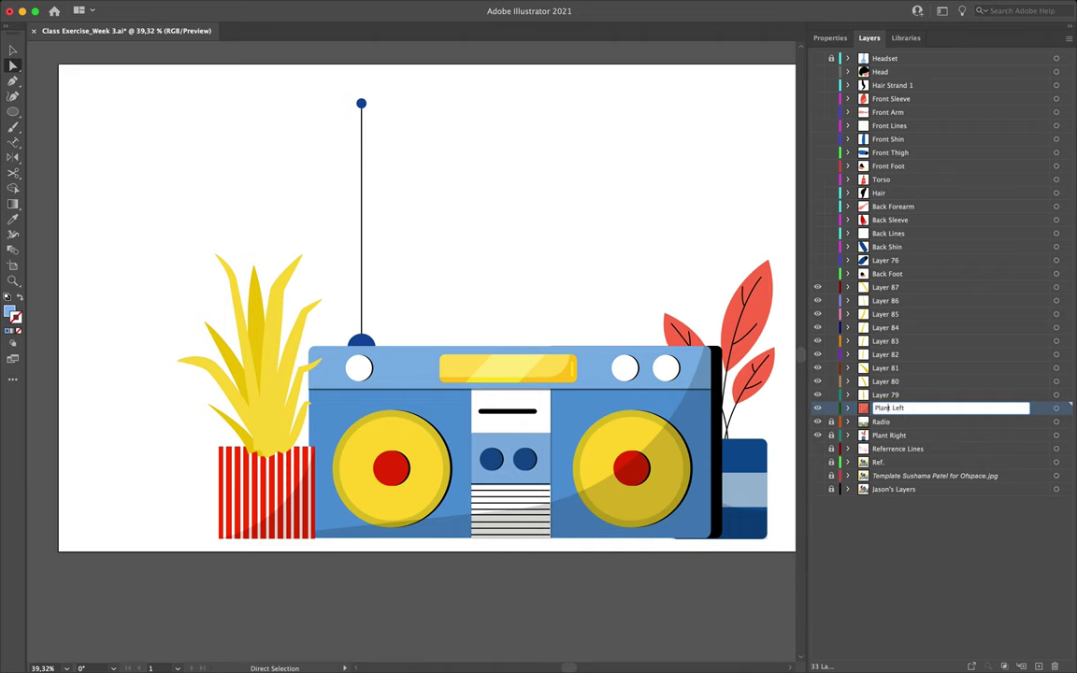
pyautogui.write('P')
pyautogui.press('Return')
pyautogui.moveTo(900, 411); pyautogui.dragTo(891, 292)
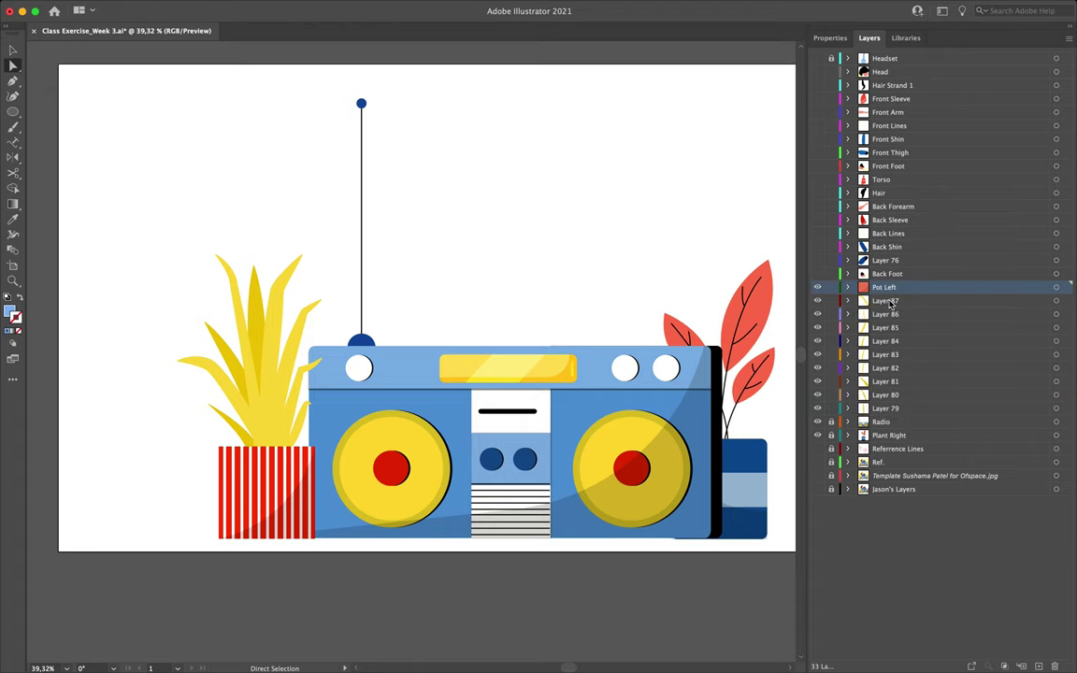
# Rename Layer 87 as Left Leaf 1 and copy the name for reuse
pyautogui.click(890, 303)
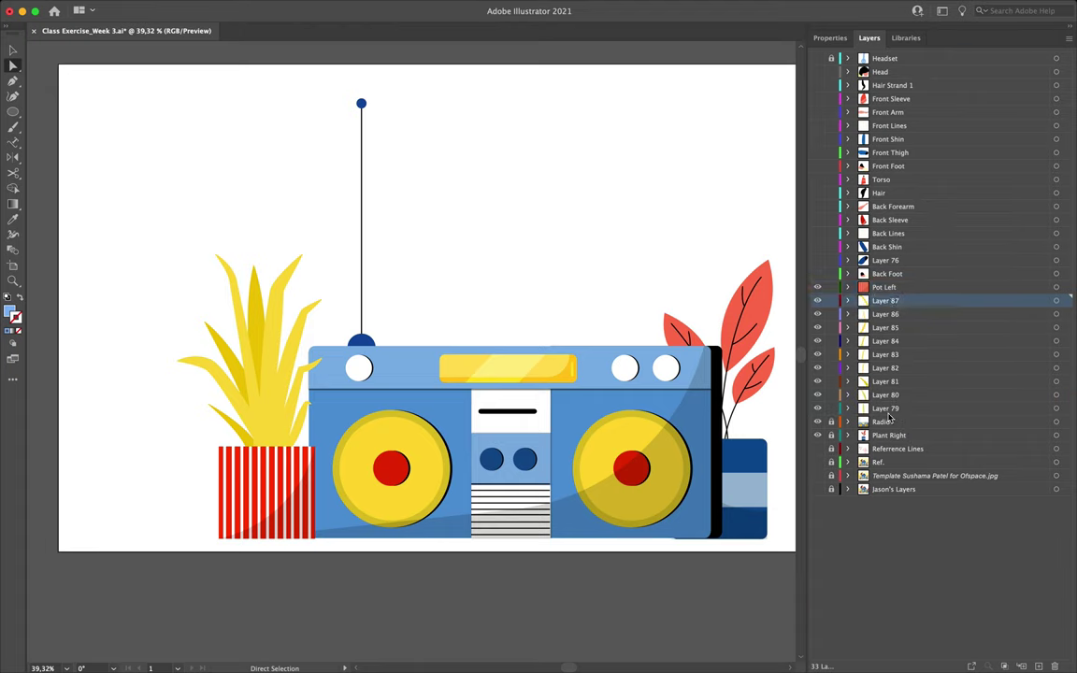
pyautogui.doubleClick(889, 301)
pyautogui.write('Left Leaf')
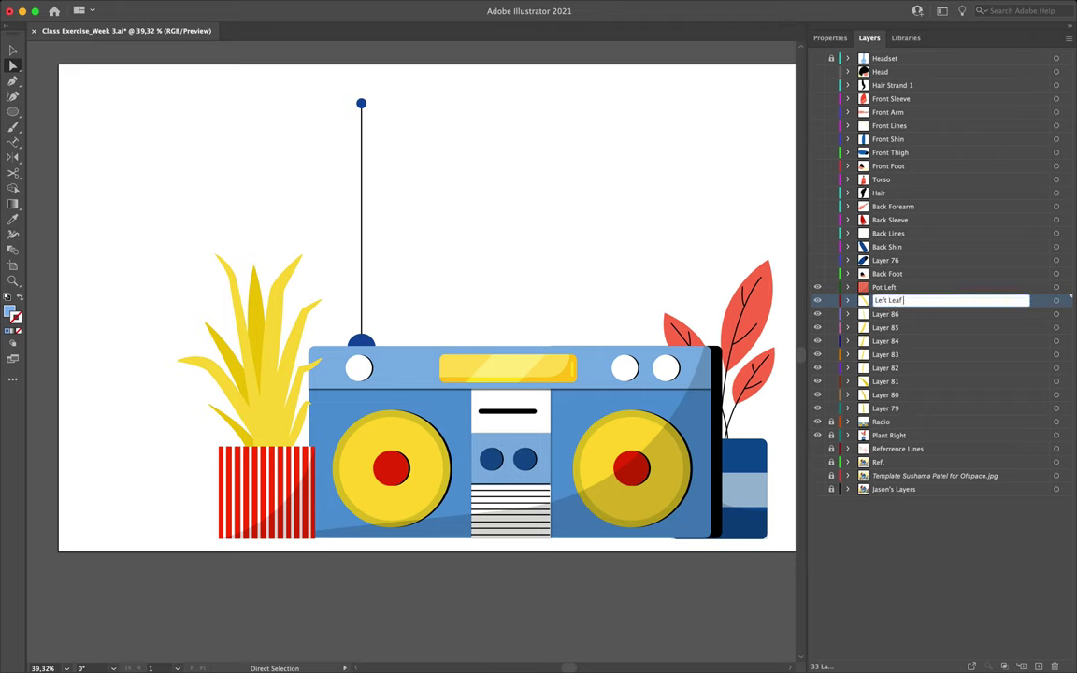
pyautogui.write(' 1')
pyautogui.press('super+a')
pyautogui.press('super+c')
# Rename Layer 86 as Left Leaf 2 and Layer 85 as Left Leaf 3, reusing the copied name
pyautogui.click(895, 314)
pyautogui.doubleClick(895, 314)
pyautogui.press('super+v')
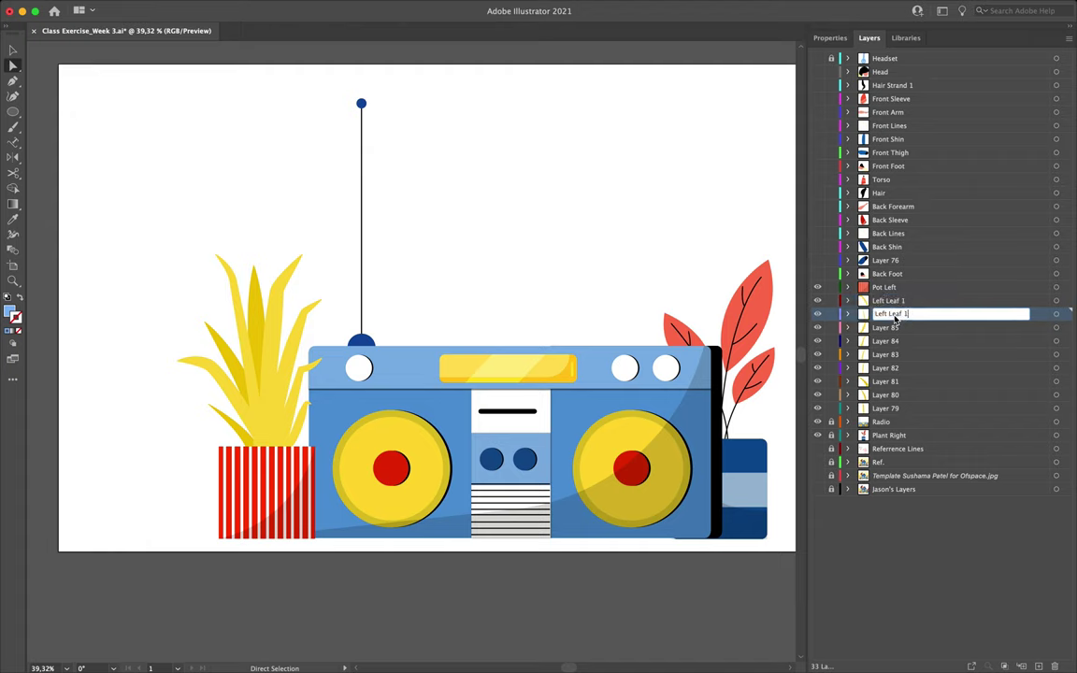
pyautogui.doubleClick(890, 329)
pyautogui.press('super+v')
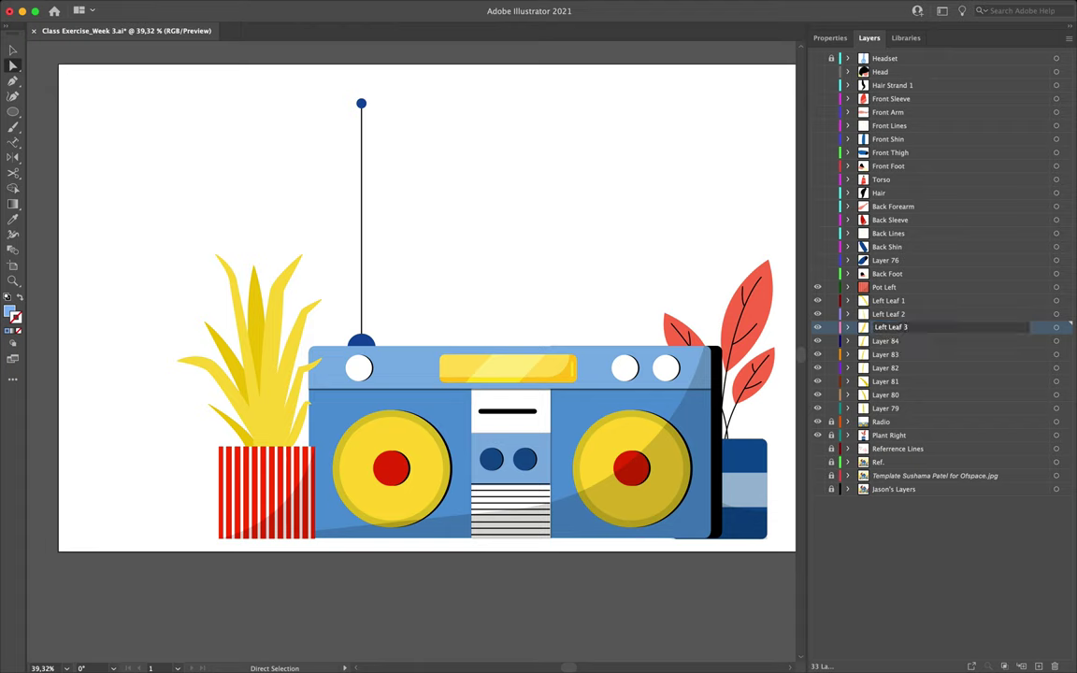
# Rename Layers 84, 83 and 82 as Left Leaf 4, Left Leaf 5 and Left Leaf 6
pyautogui.doubleClick(890, 342)
pyautogui.press('super+v')
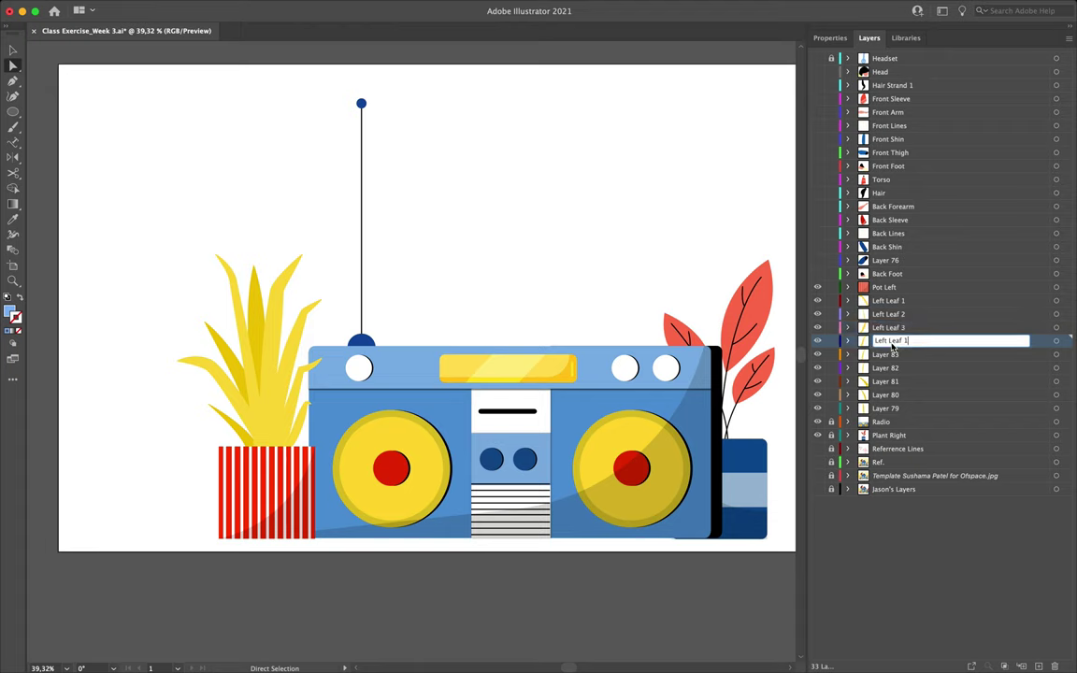
pyautogui.doubleClick(890, 356)
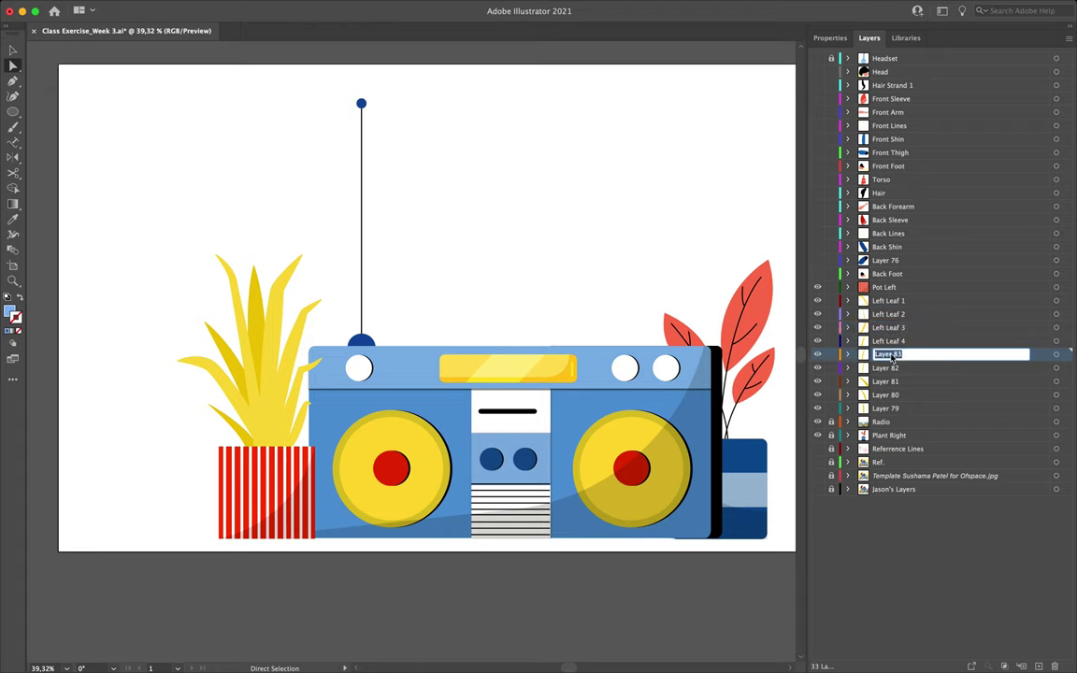
pyautogui.press('super+v')
pyautogui.doubleClick(886, 368)
pyautogui.press('super+v')
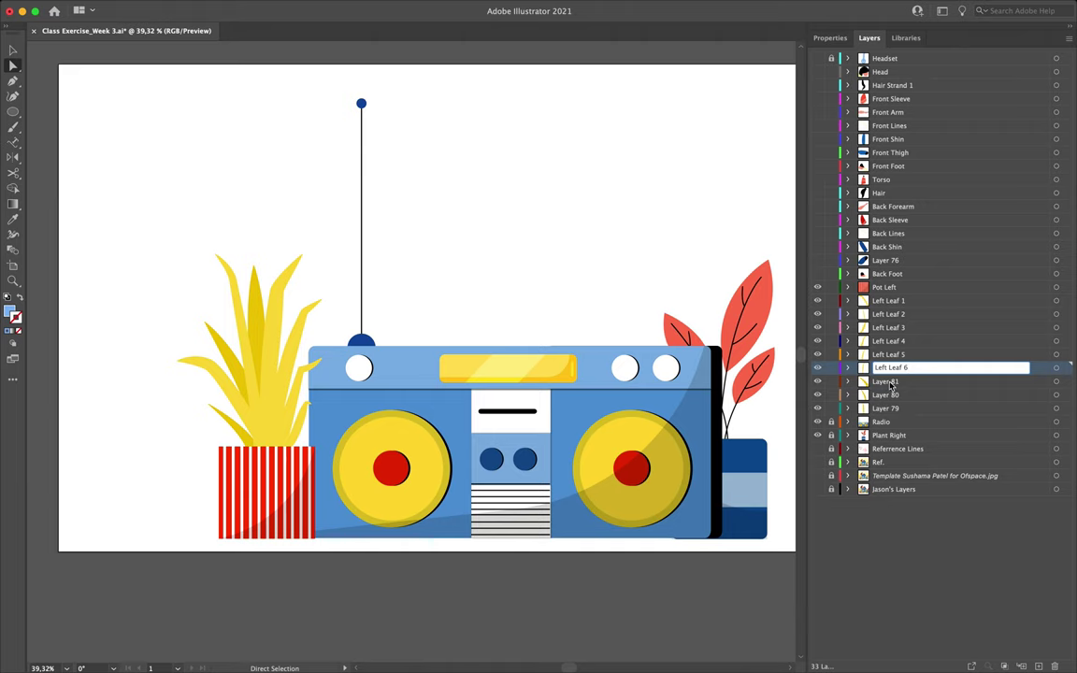
# Rename Layer 81 as Left Leaf 7 and Layer 80 as Left Leaf 8, reusing the copied name
pyautogui.doubleClick(890, 382)
pyautogui.press('super+v')
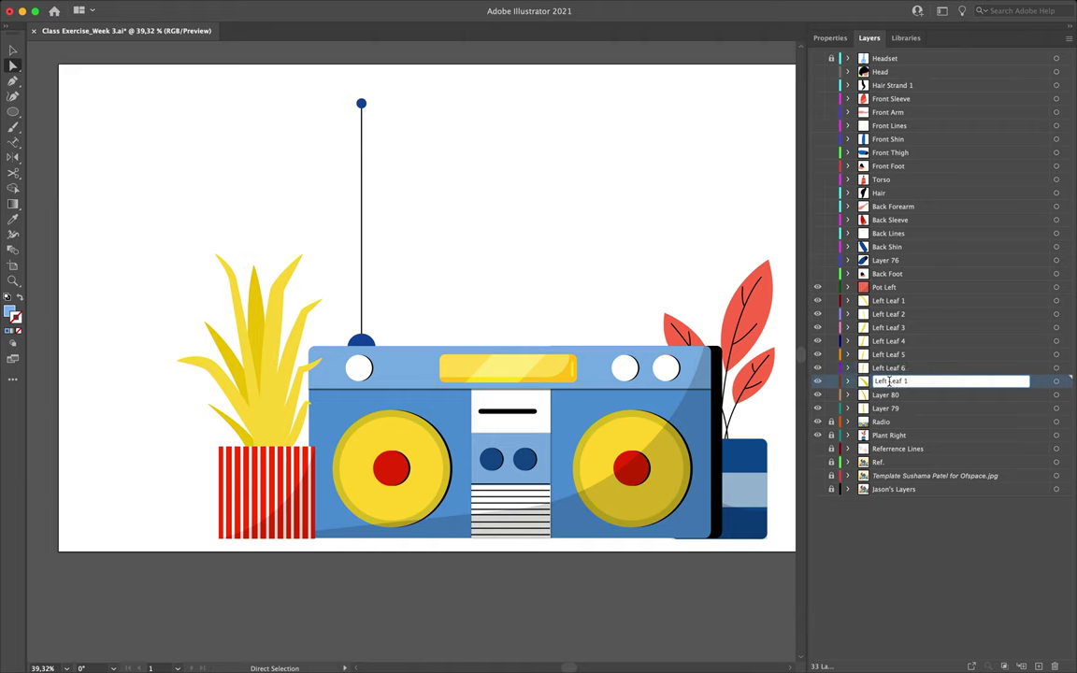
pyautogui.write('7')
pyautogui.doubleClick(889, 396)
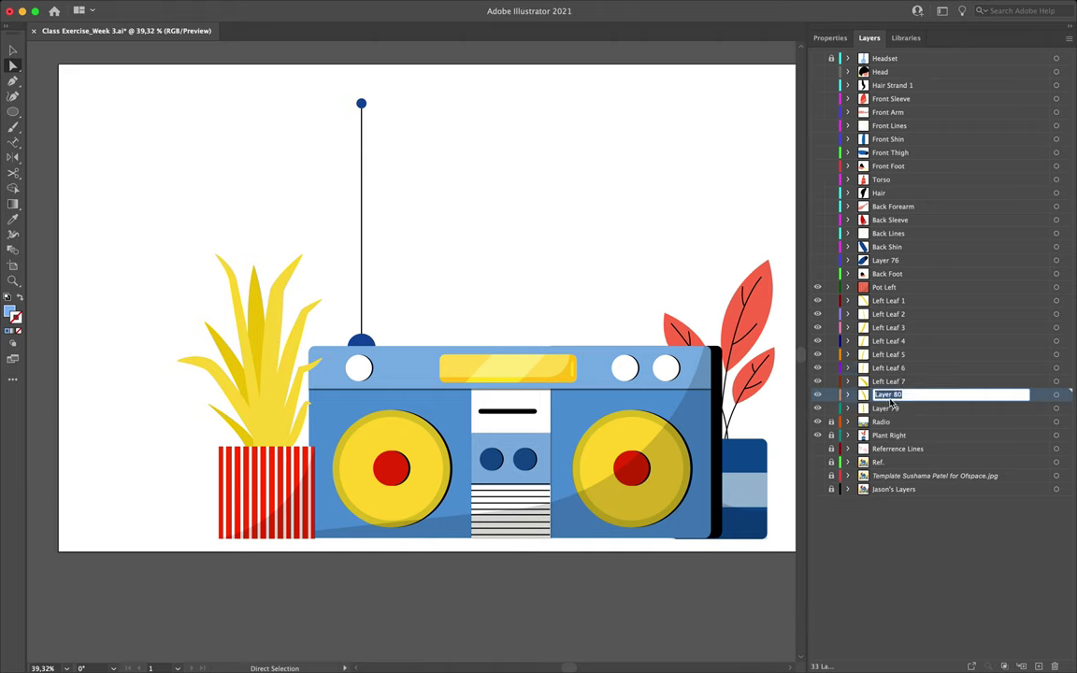
pyautogui.press('super+v')
pyautogui.write('8')
pyautogui.press('Return')
pyautogui.doubleClick(914, 396)
pyautogui.press('super+v')
pyautogui.press('Return')
# Rename Layer 79 as Left Leaf 9, reusing the copied name
pyautogui.doubleClick(896, 409)
pyautogui.press('super+v')
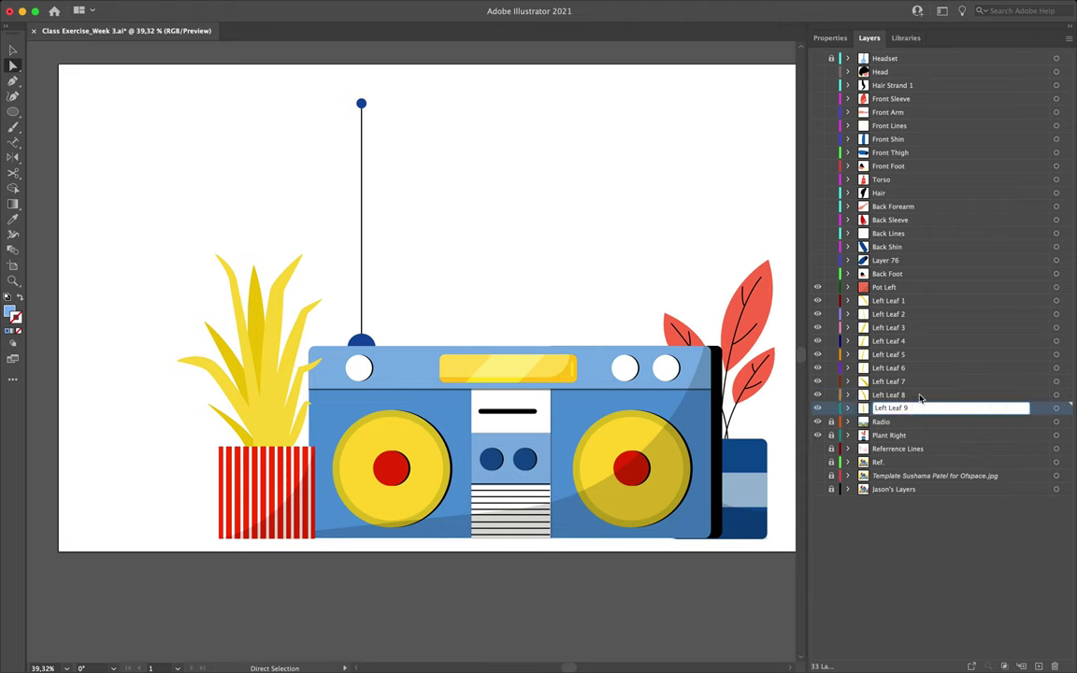
pyautogui.click(920, 396)
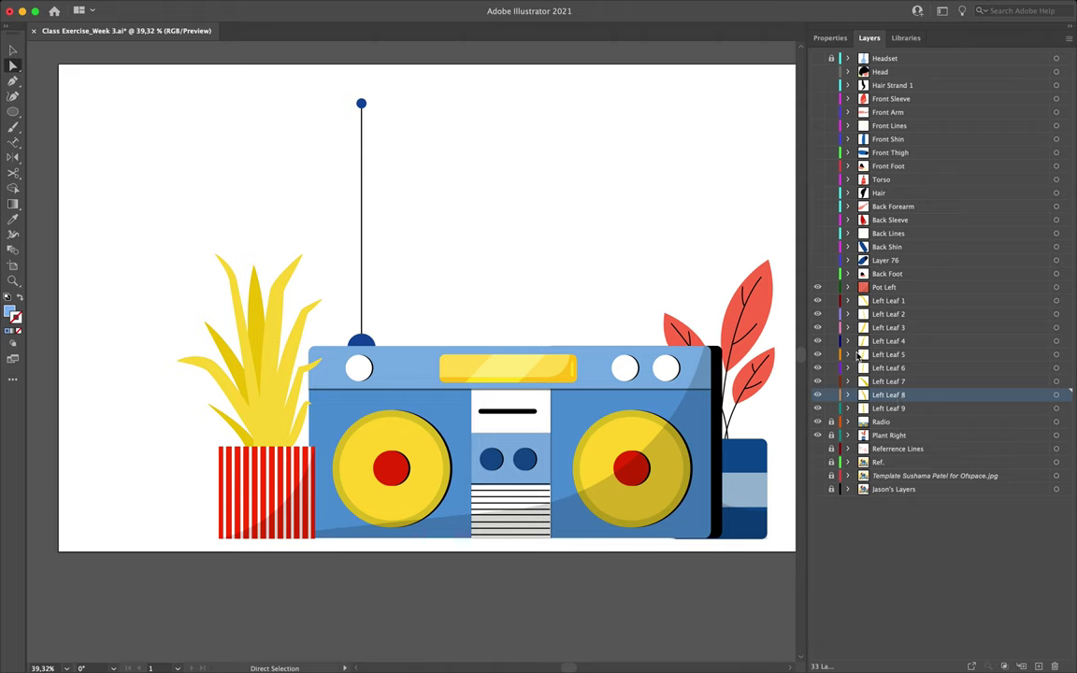
# Hide the Pot Left layer and all nine Left Leaf layers, and unlock the Radio layer
pyautogui.moveTo(817, 287); pyautogui.dragTo(822, 412)
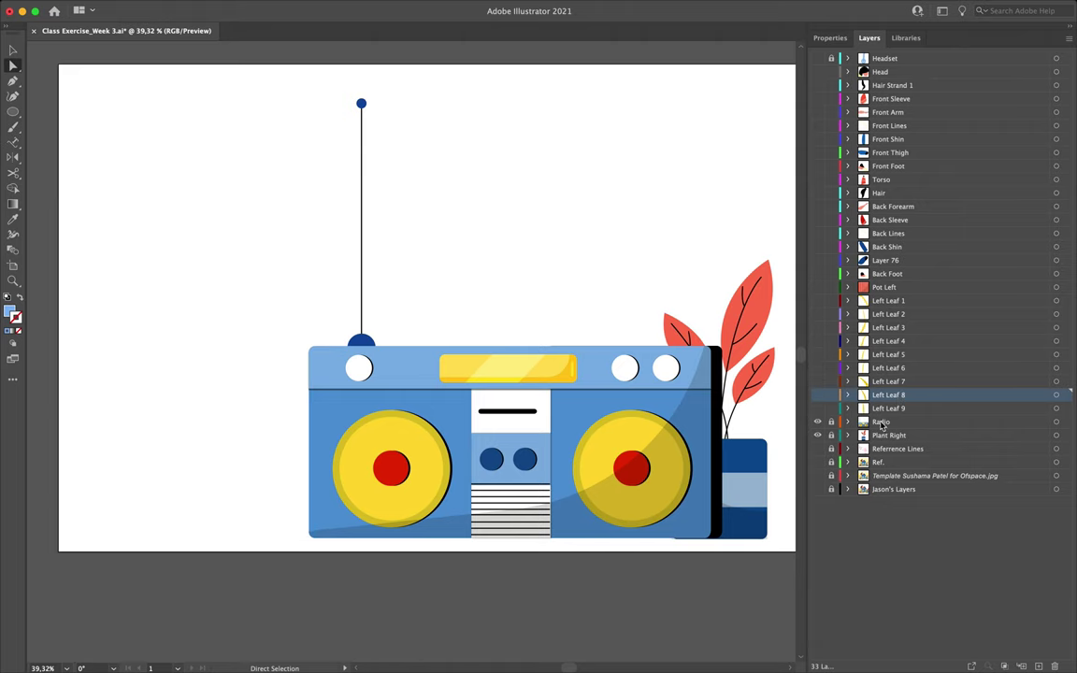
pyautogui.click(842, 423)
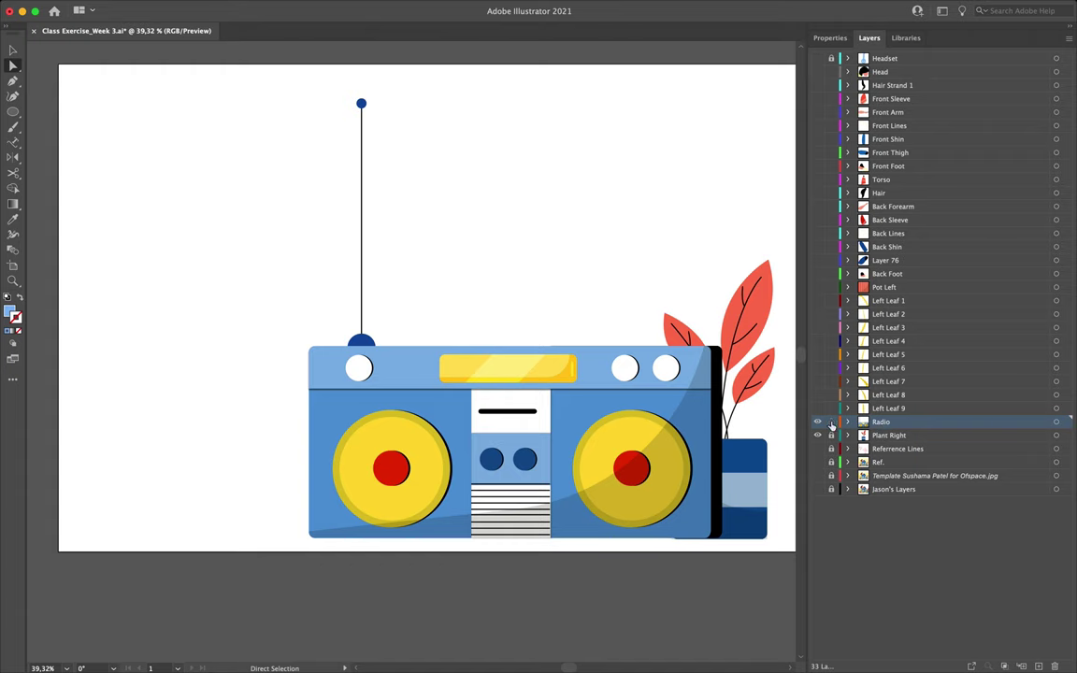
pyautogui.scroll(-2, 582, 416)
pyautogui.hscroll(3, 582, 416)
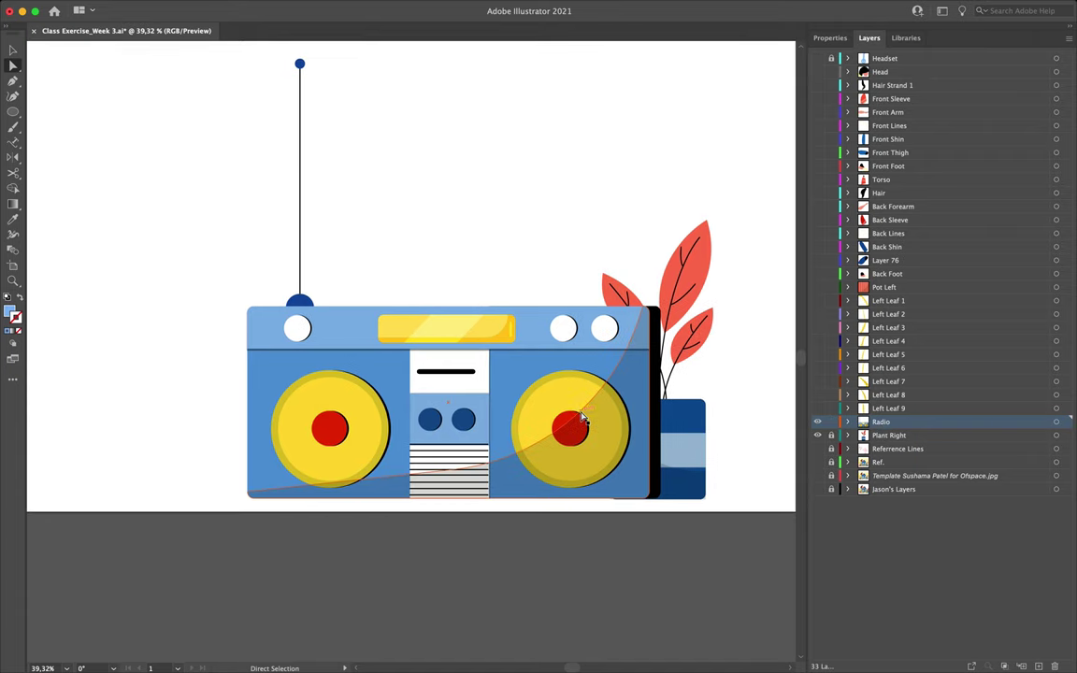
# Expand the Radio layer's contents and add three new layers directly above it
pyautogui.click(848, 422)
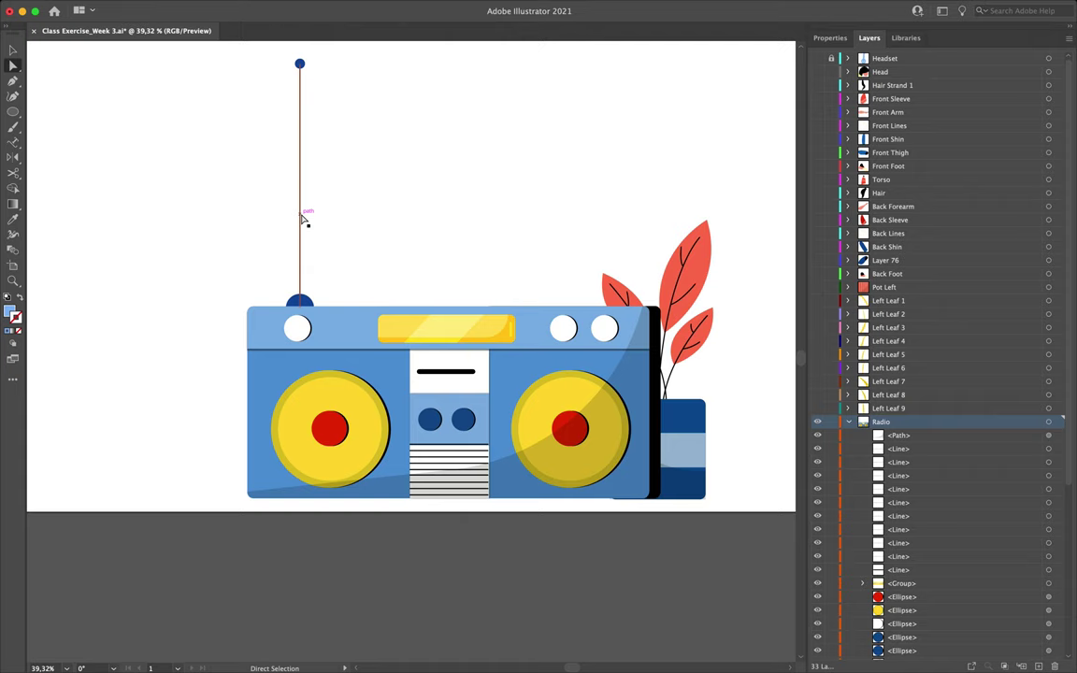
pyautogui.scroll(-5, 924, 409)
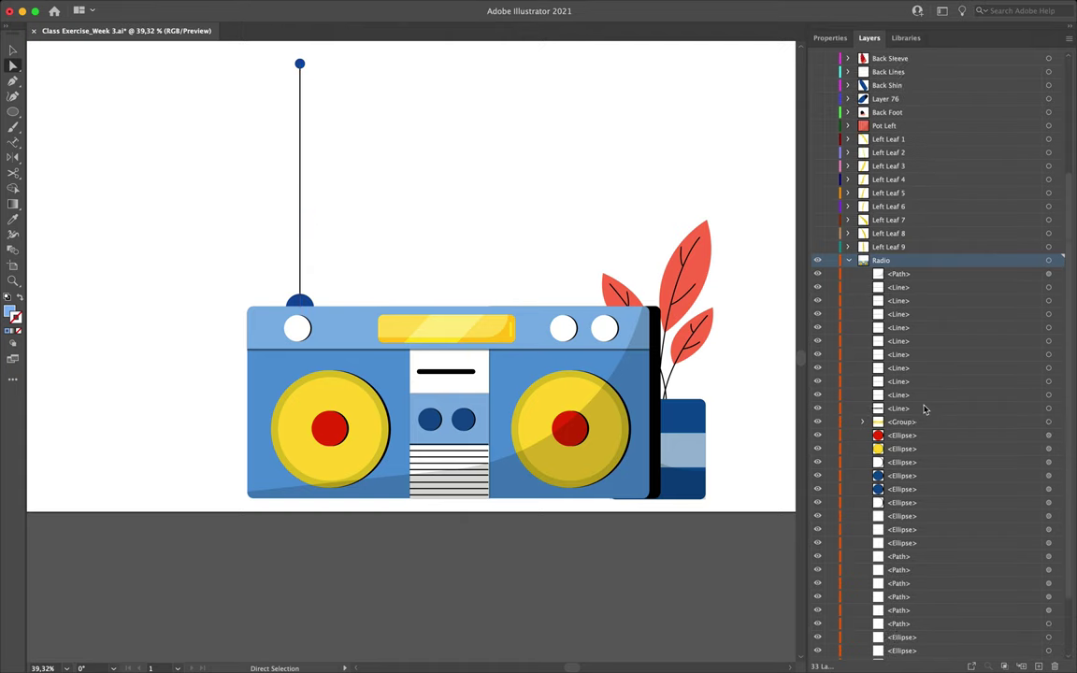
pyautogui.click(1040, 666)
pyautogui.click(1040, 666)
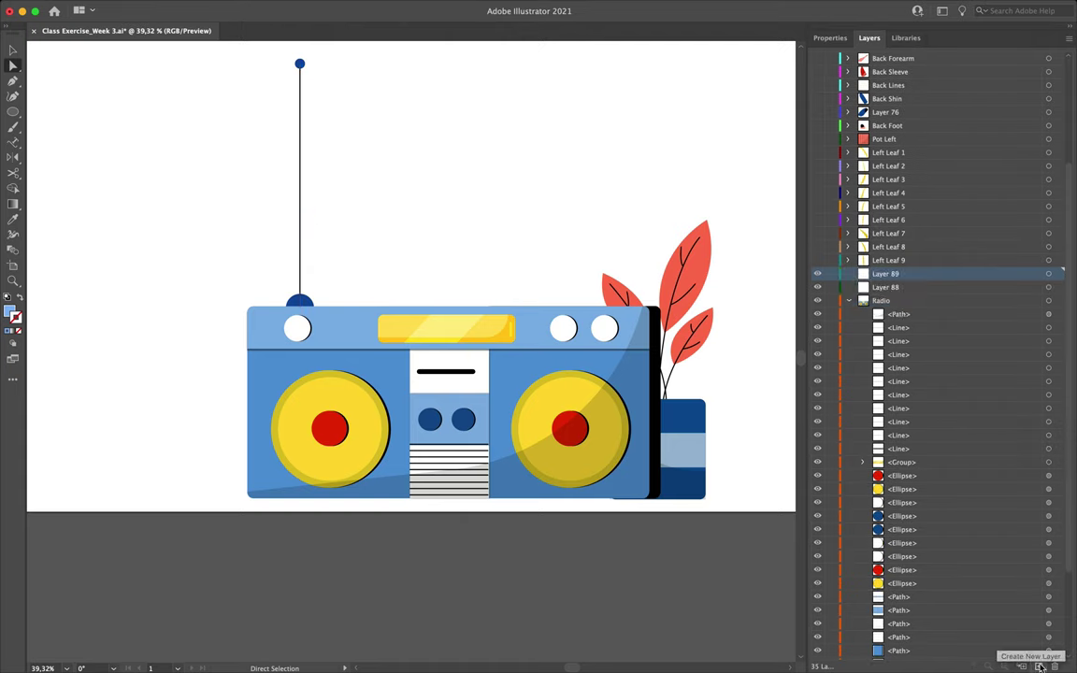
pyautogui.press('super+l')
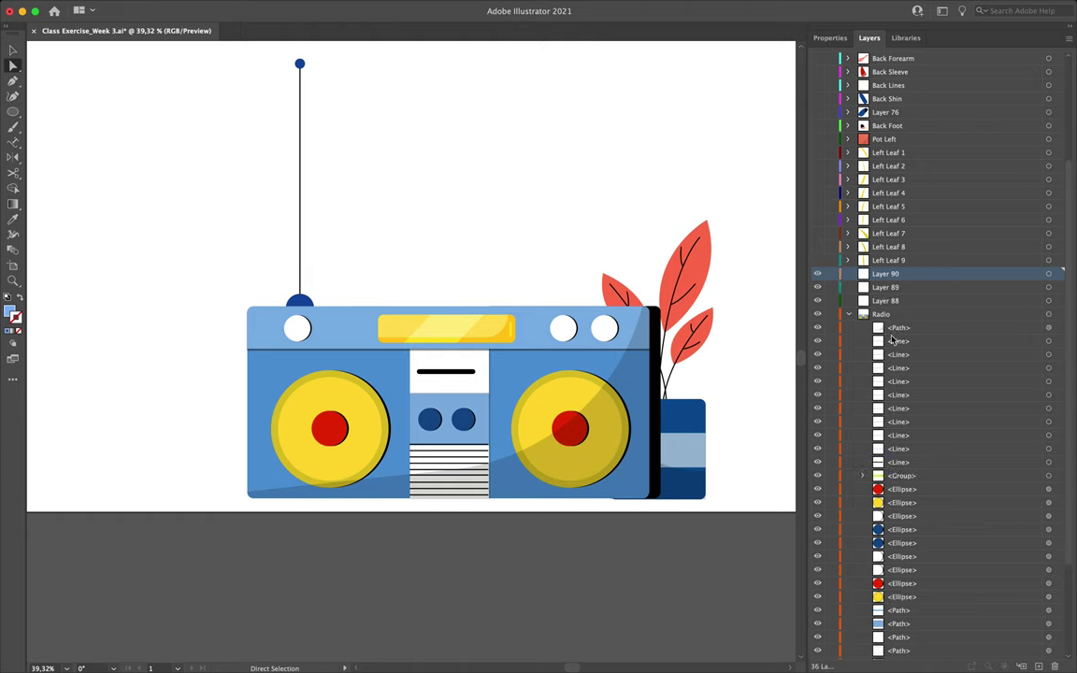
# Move the radio's curved shadow path onto Layer 90, rename that layer Radio Shadow and hide it
pyautogui.click(641, 356)
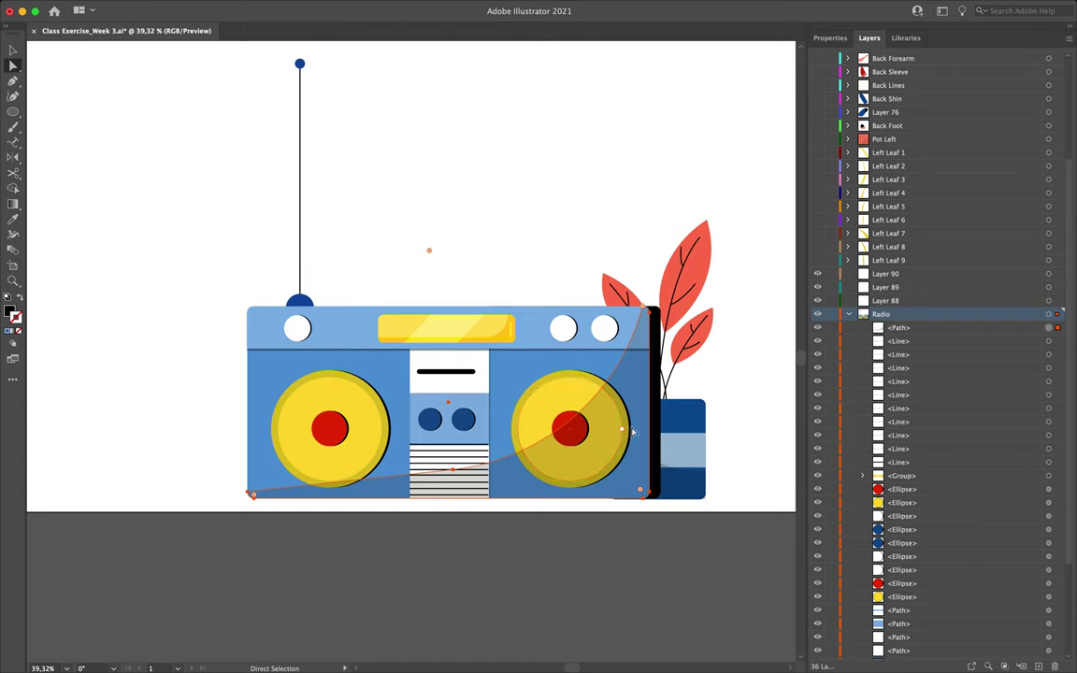
pyautogui.click(896, 329)
pyautogui.moveTo(905, 329); pyautogui.dragTo(893, 276)
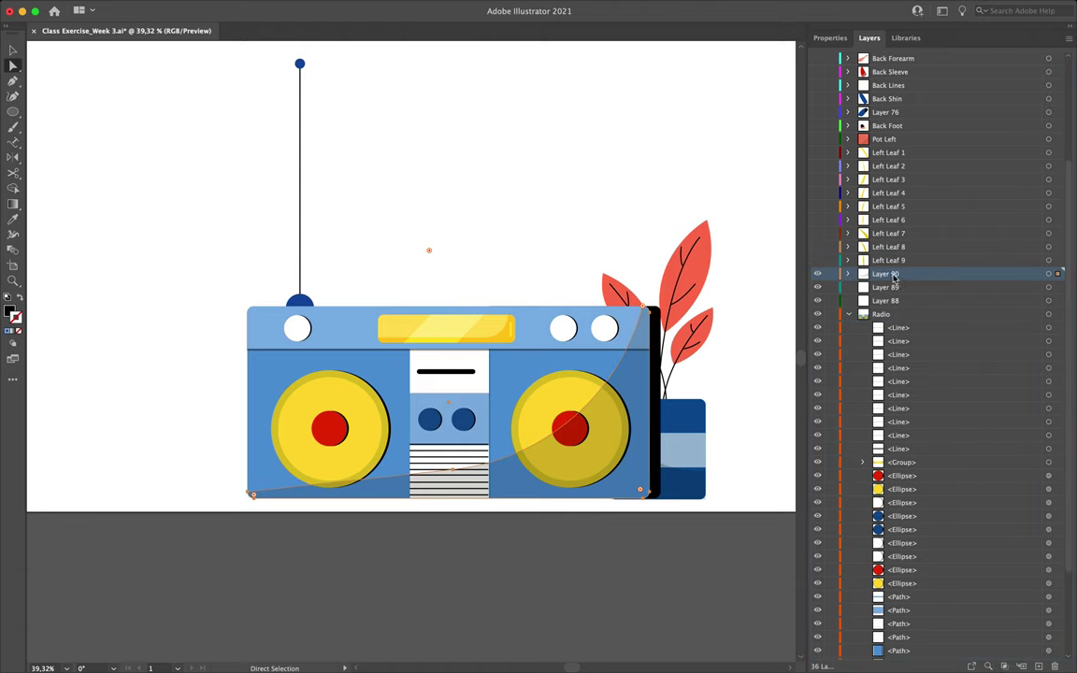
pyautogui.doubleClick(893, 275)
pyautogui.write('Radio Shadow')
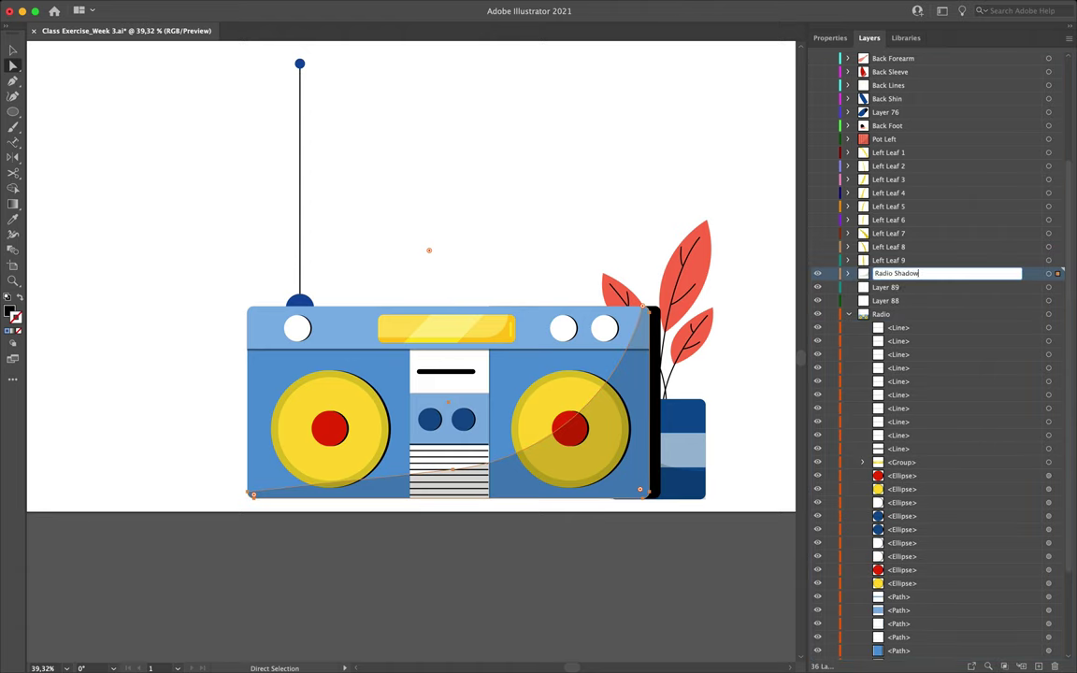
pyautogui.press('Return')
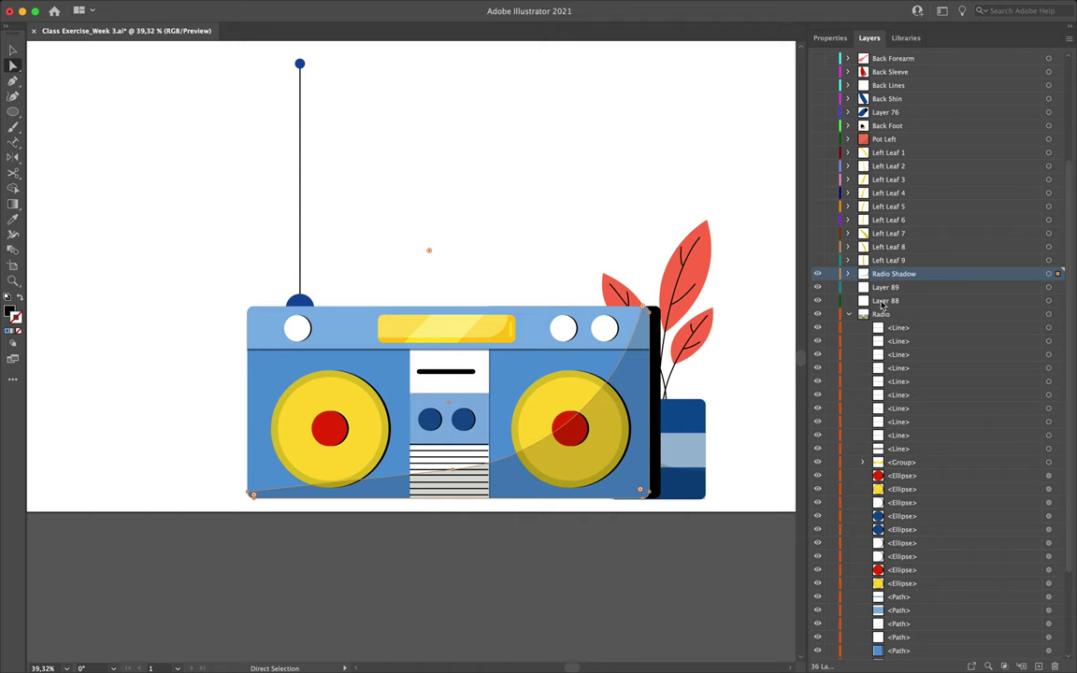
pyautogui.click(817, 273)
# Select the right speaker's red center circle and add two more layers directly above the Radio layer
pyautogui.press('v')
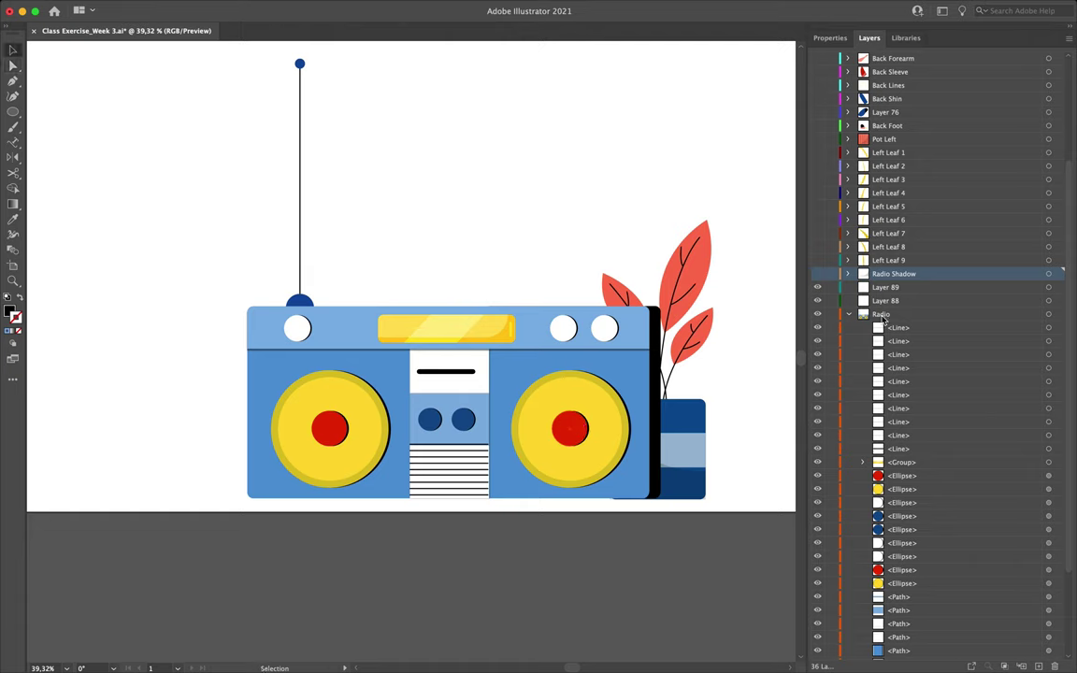
pyautogui.click(614, 439)
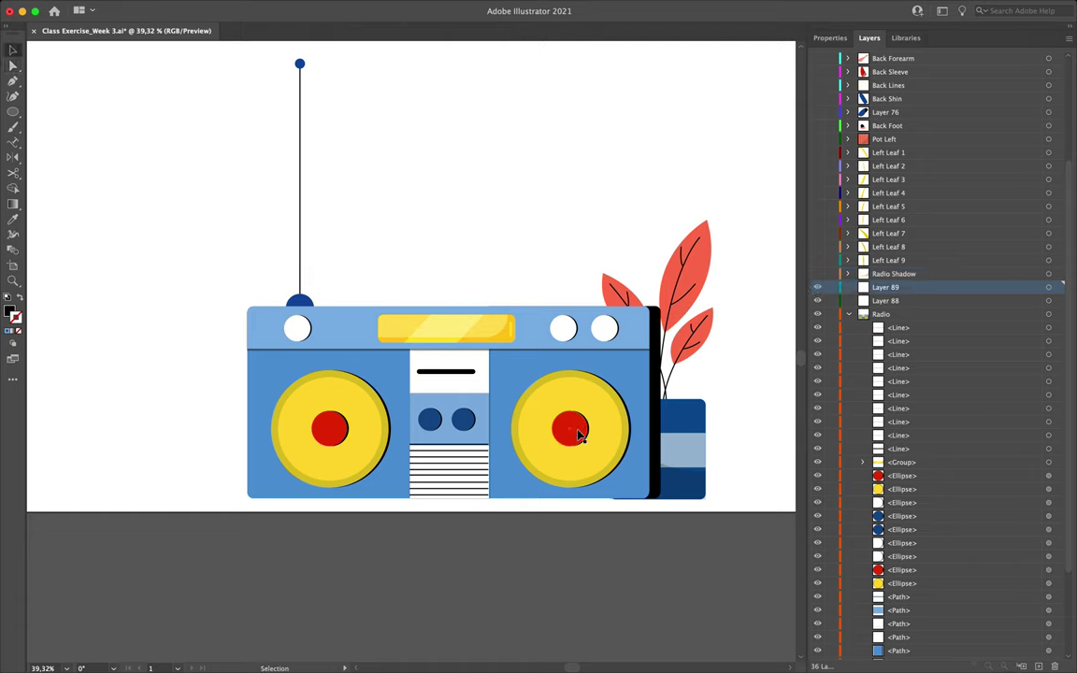
pyautogui.click(578, 433)
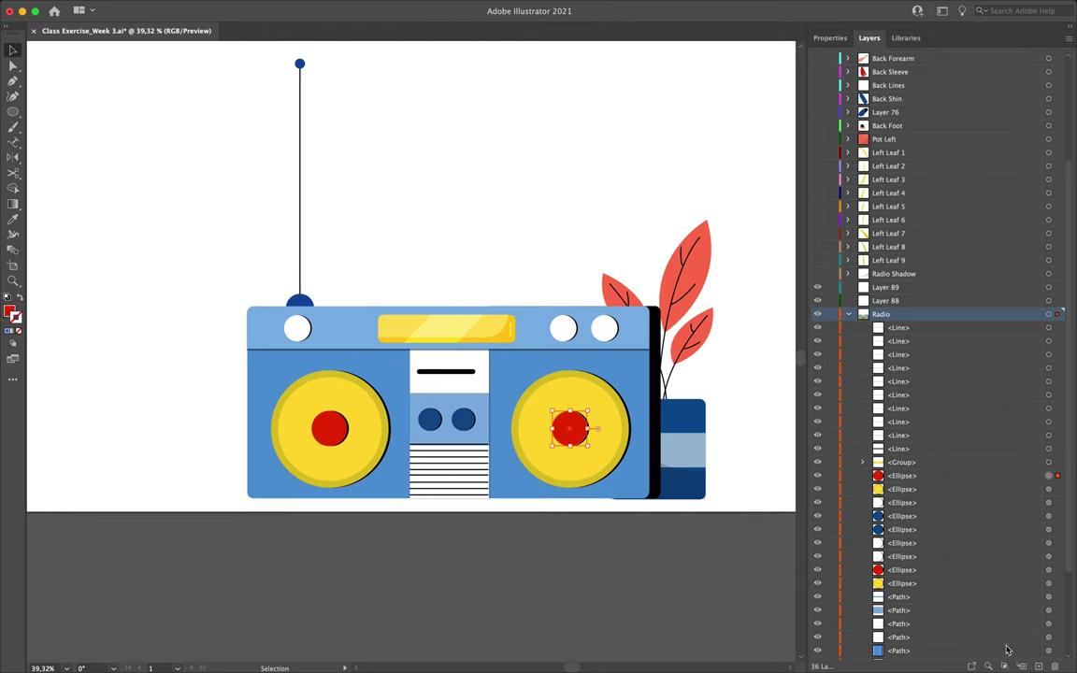
pyautogui.click(1039, 665)
pyautogui.click(1039, 666)
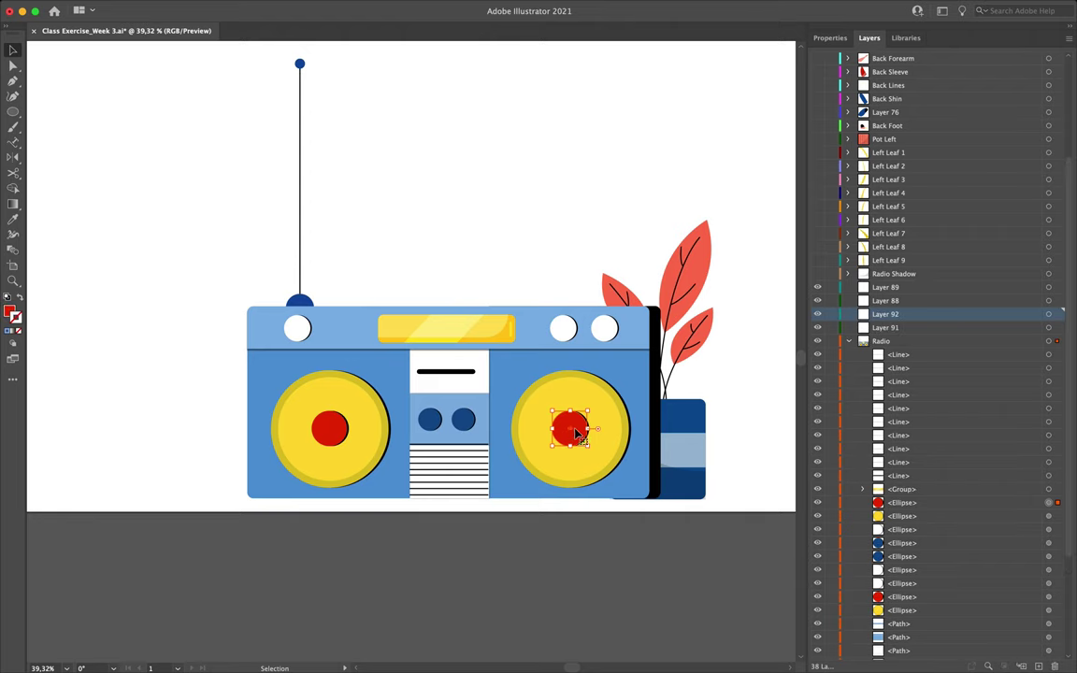
# Move the right speaker's red circle onto Layer 89 and rename that layer Right Speaker Red
pyautogui.click(903, 504)
pyautogui.moveTo(903, 510); pyautogui.dragTo(885, 291)
pyautogui.doubleClick(886, 290)
pyautogui.write('Right Speak')
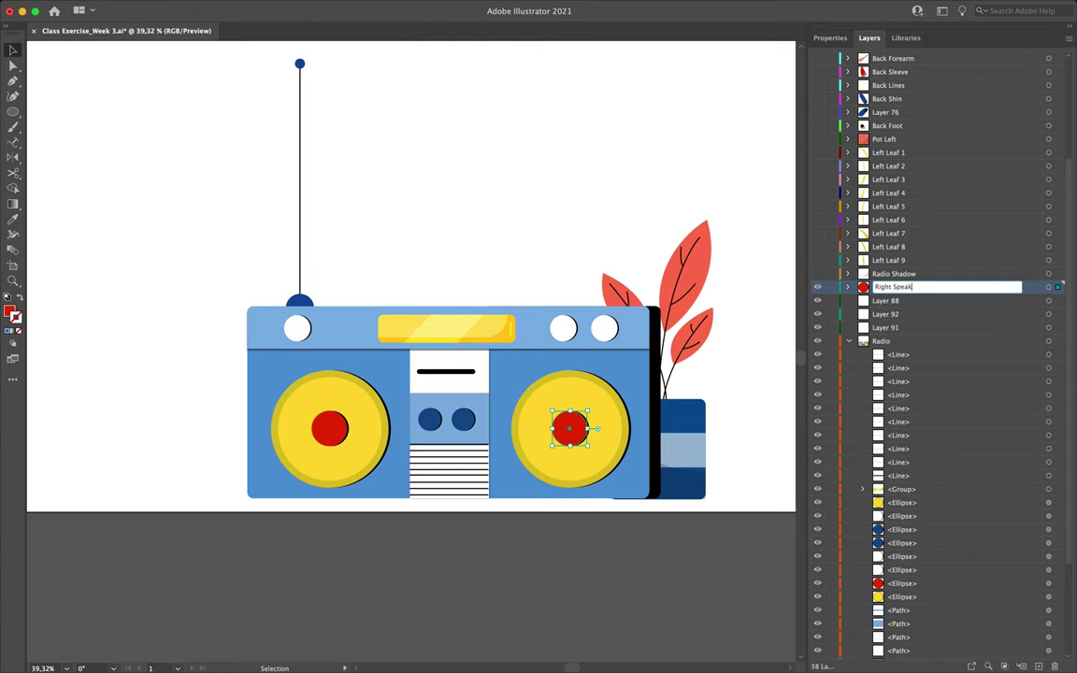
pyautogui.write('er Red')
pyautogui.press('Return')
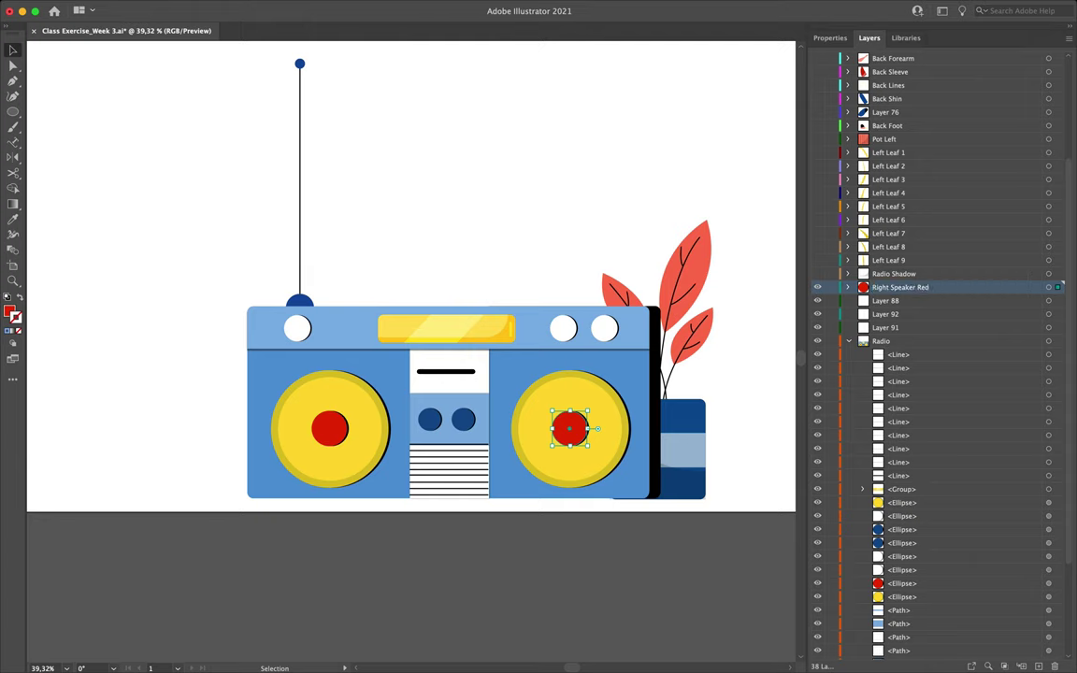
# Move the right speaker's yellow circle onto Layer 88, rename it Right Speaker Yellow, and hide both right speaker layers
pyautogui.click(597, 414)
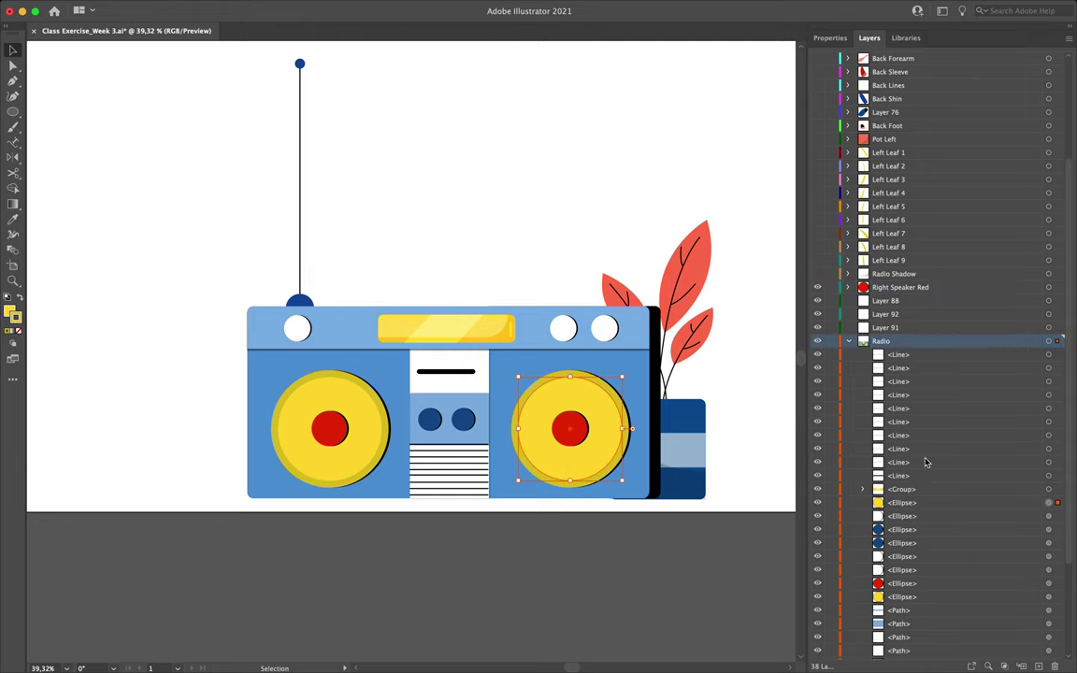
pyautogui.click(914, 503)
pyautogui.moveTo(921, 506); pyautogui.dragTo(886, 303)
pyautogui.doubleClick(893, 301)
pyautogui.write('Right Speaker Yellow')
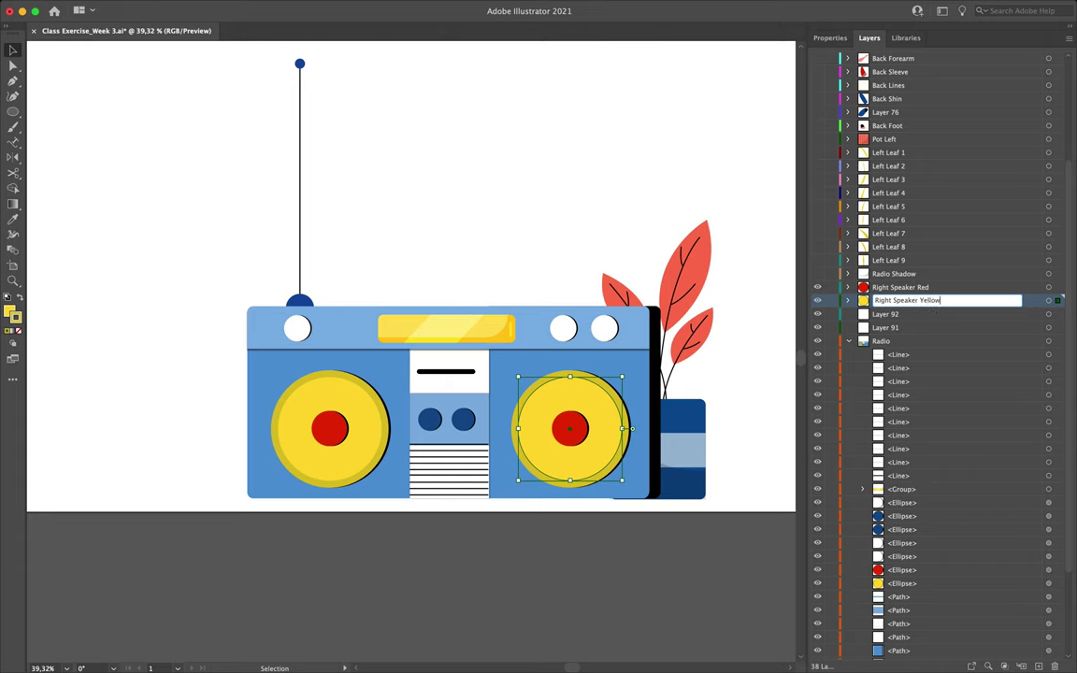
pyautogui.press('Return')
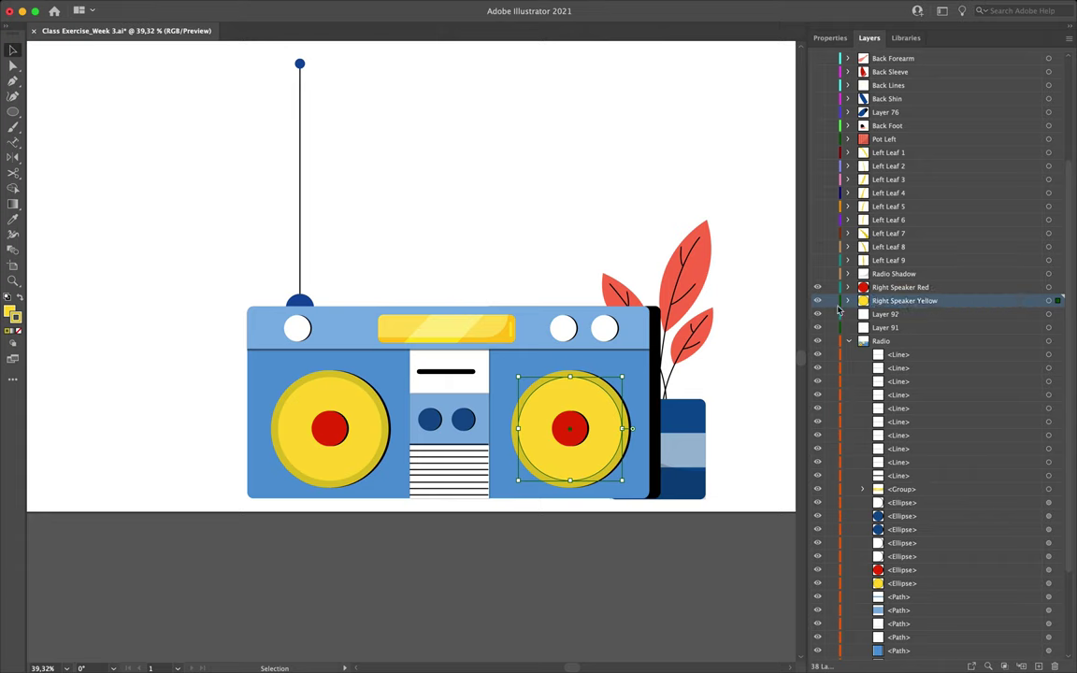
pyautogui.click(817, 287)
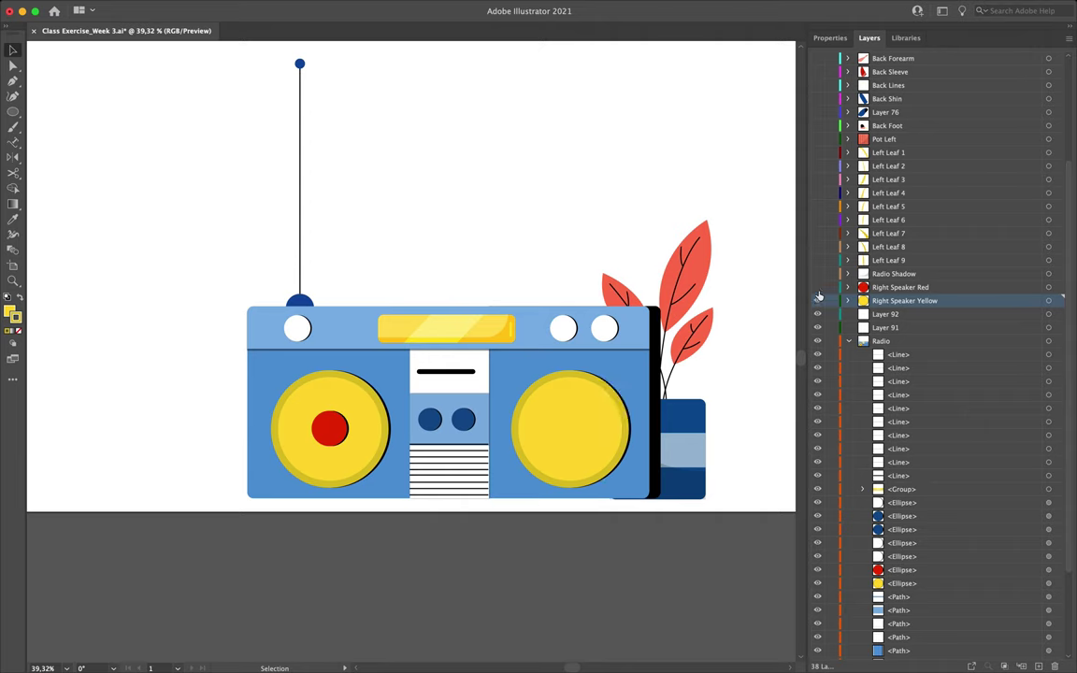
pyautogui.click(817, 300)
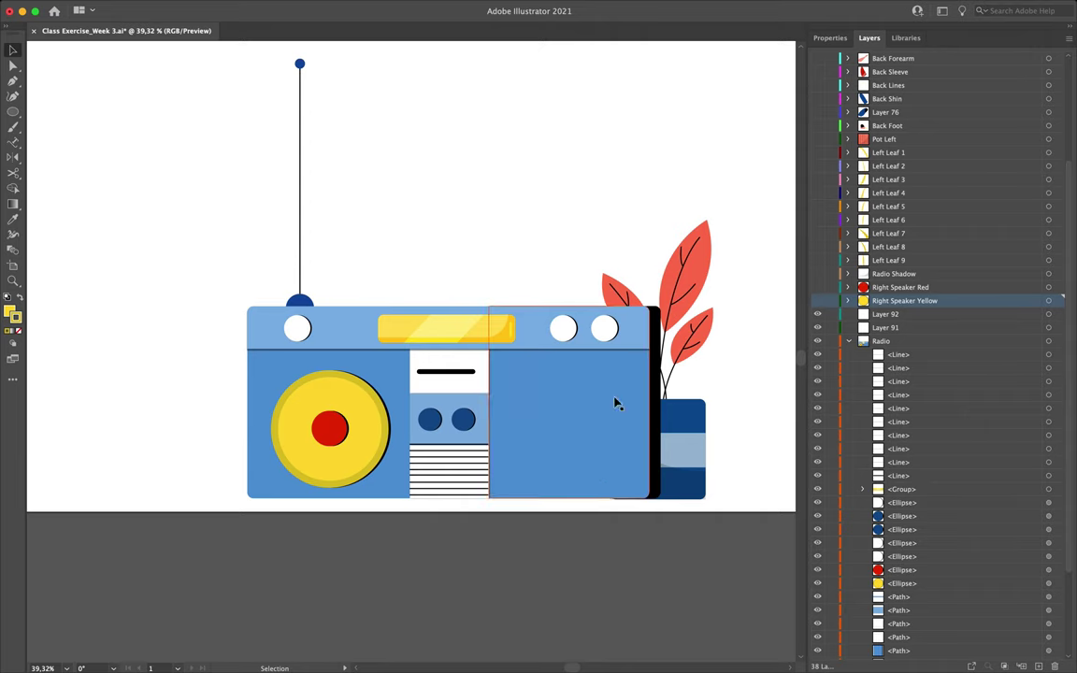
# Move the left speaker's red circle onto Layer 92 and rename that layer Left Speaker Red
pyautogui.click(328, 426)
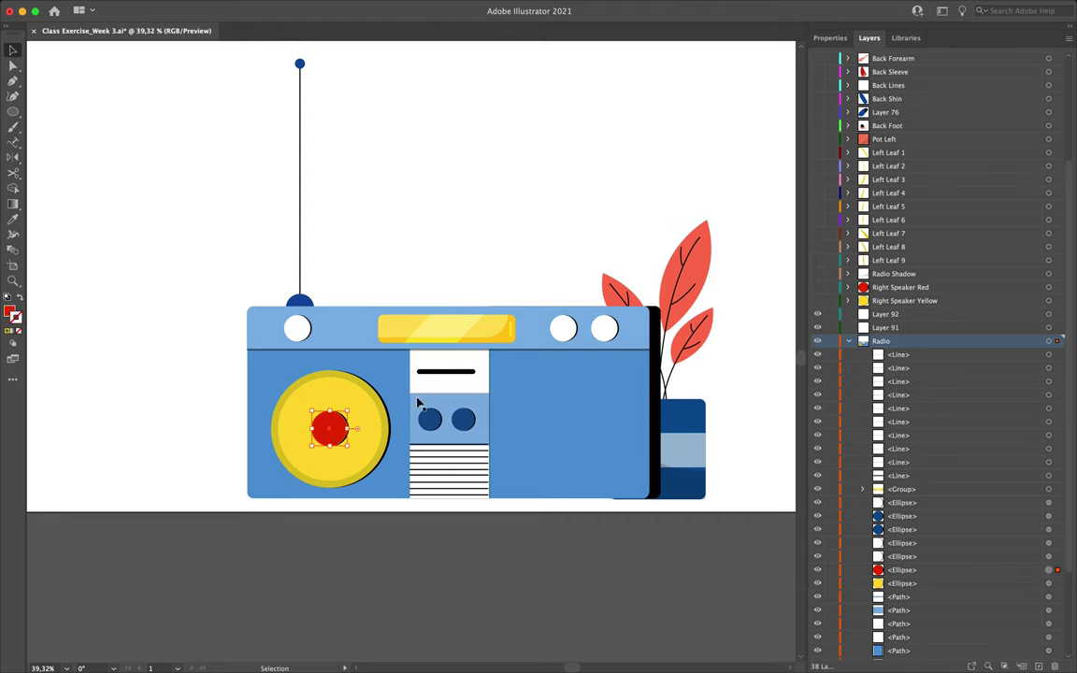
pyautogui.click(926, 570)
pyautogui.moveTo(929, 574); pyautogui.dragTo(898, 315)
pyautogui.doubleClick(889, 315)
pyautogui.write('Lesft Speak')
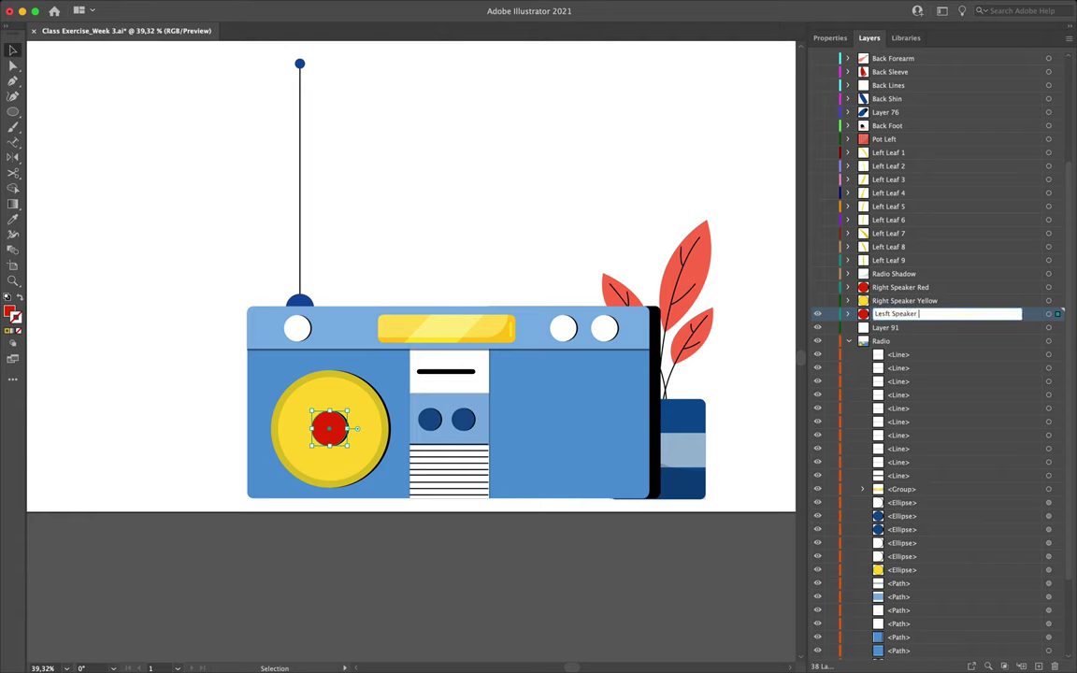
pyautogui.press('Return')
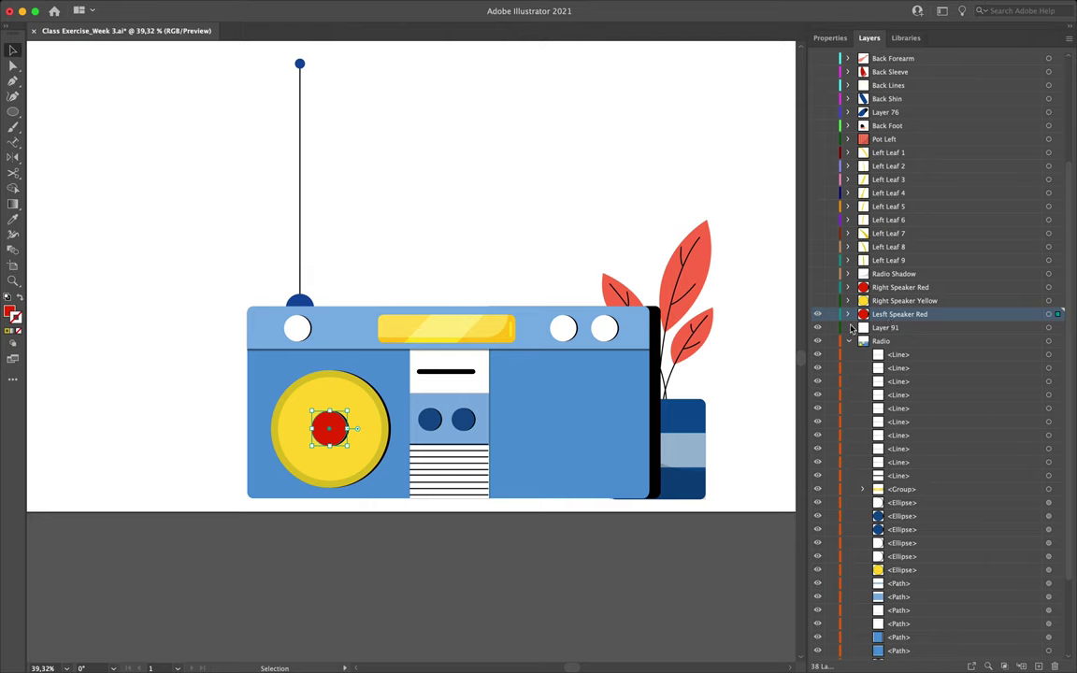
pyautogui.doubleClick(888, 314)
pyautogui.click(886, 314)
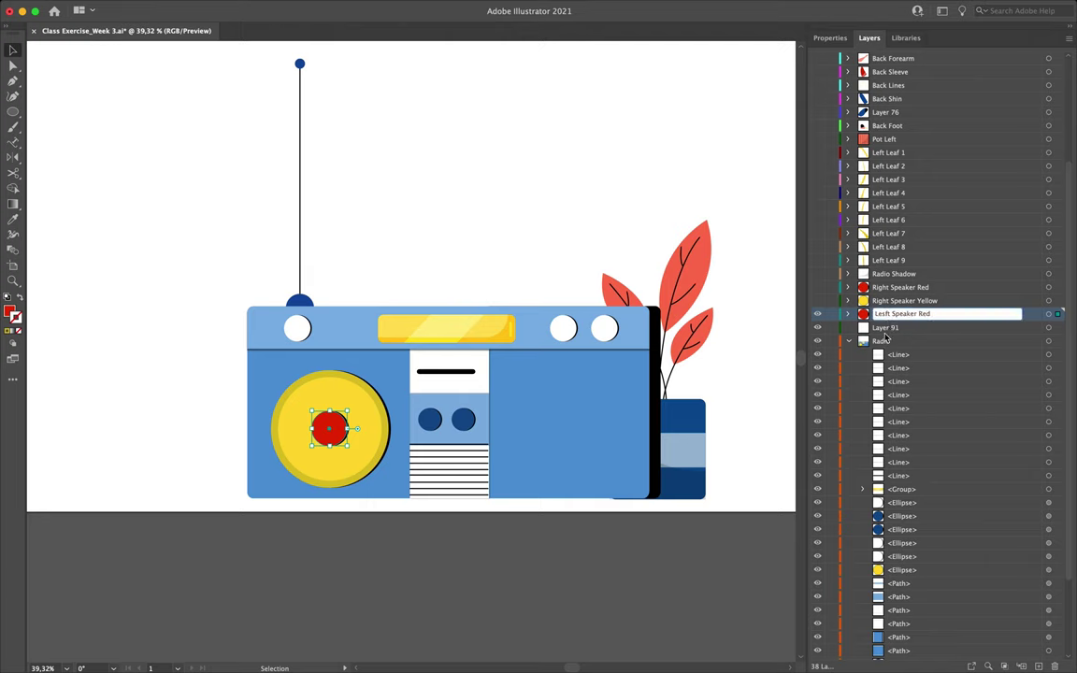
pyautogui.press('Delete')
# Move the left speaker's yellow circle onto Layer 91 and rename that layer Left Speaker Yellow
pyautogui.click(365, 433)
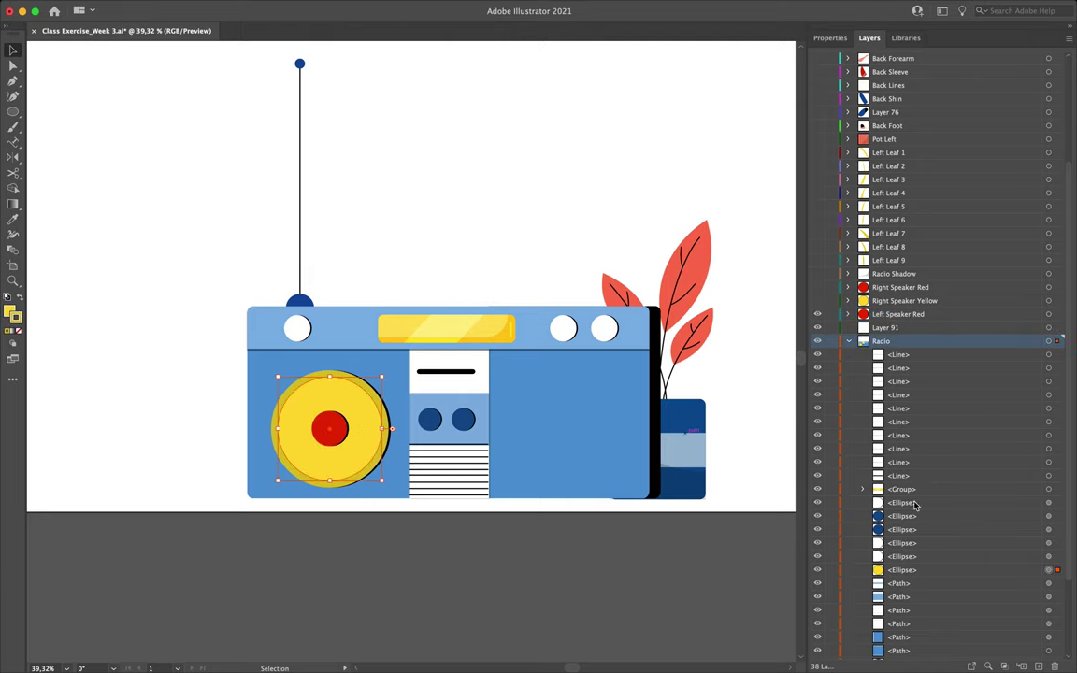
pyautogui.click(924, 571)
pyautogui.moveTo(924, 570); pyautogui.dragTo(893, 329)
pyautogui.doubleClick(892, 330)
pyautogui.write('Left Speaker Yellow')
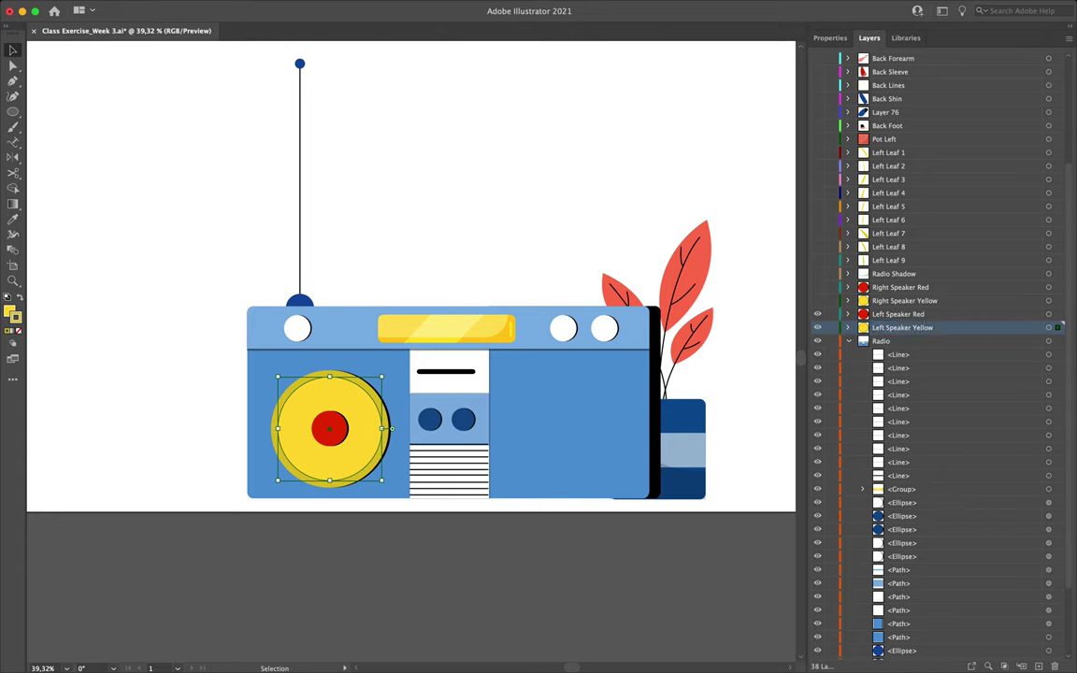
pyautogui.press('Return')
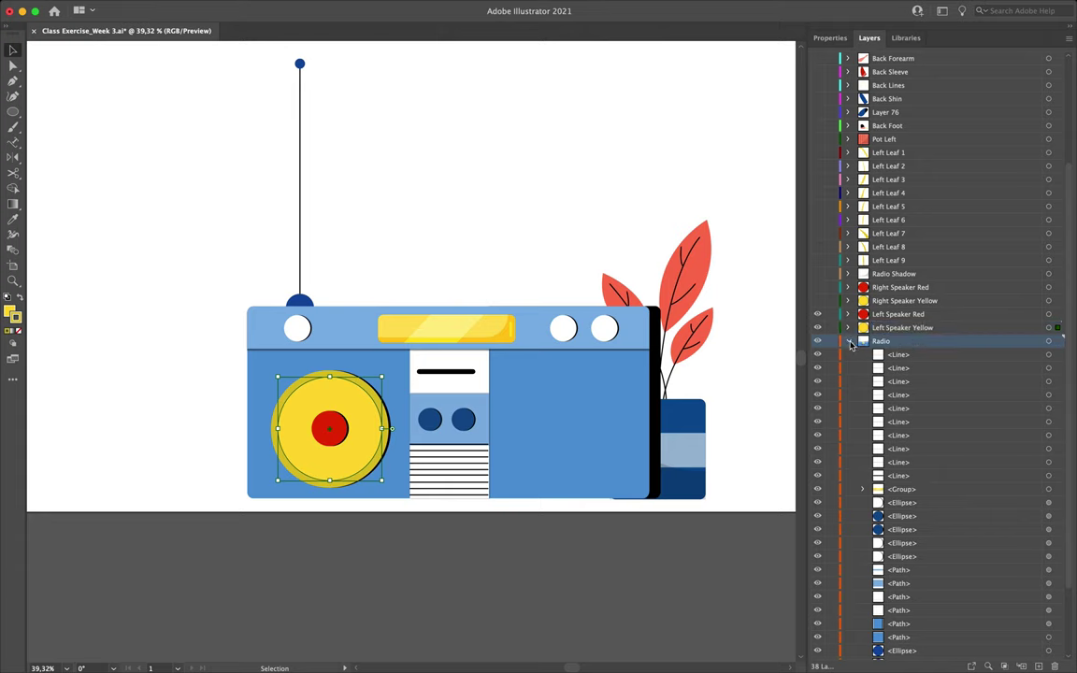
# Create a new layer above the Radio layer and name it Antenna
pyautogui.press('super+l')
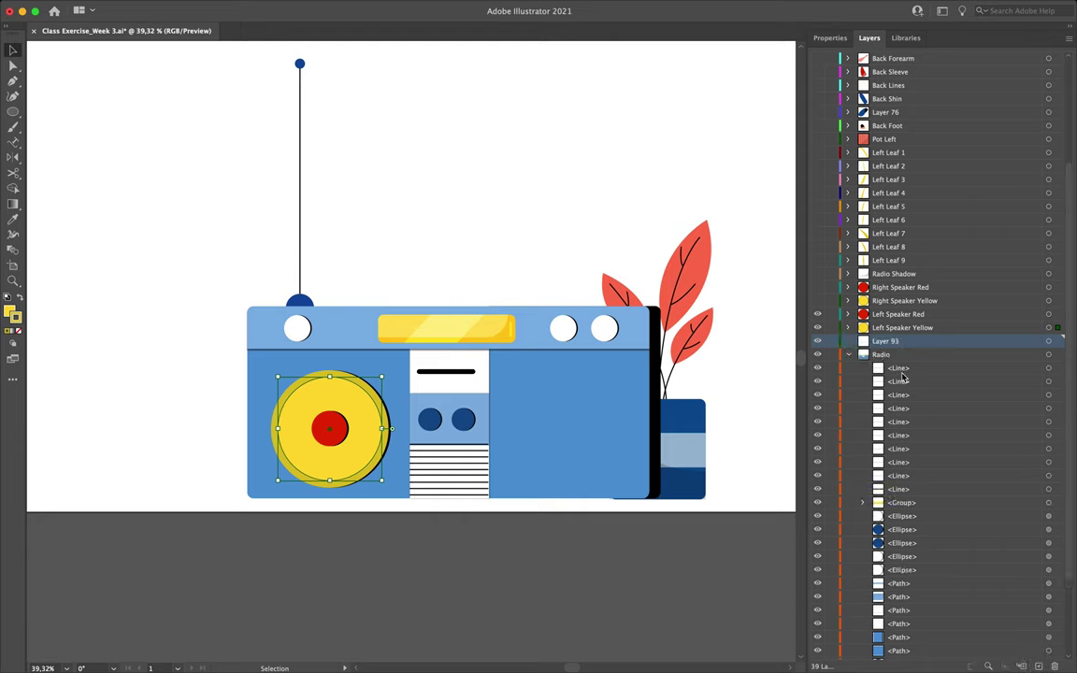
pyautogui.doubleClick(886, 342)
pyautogui.write('Ant')
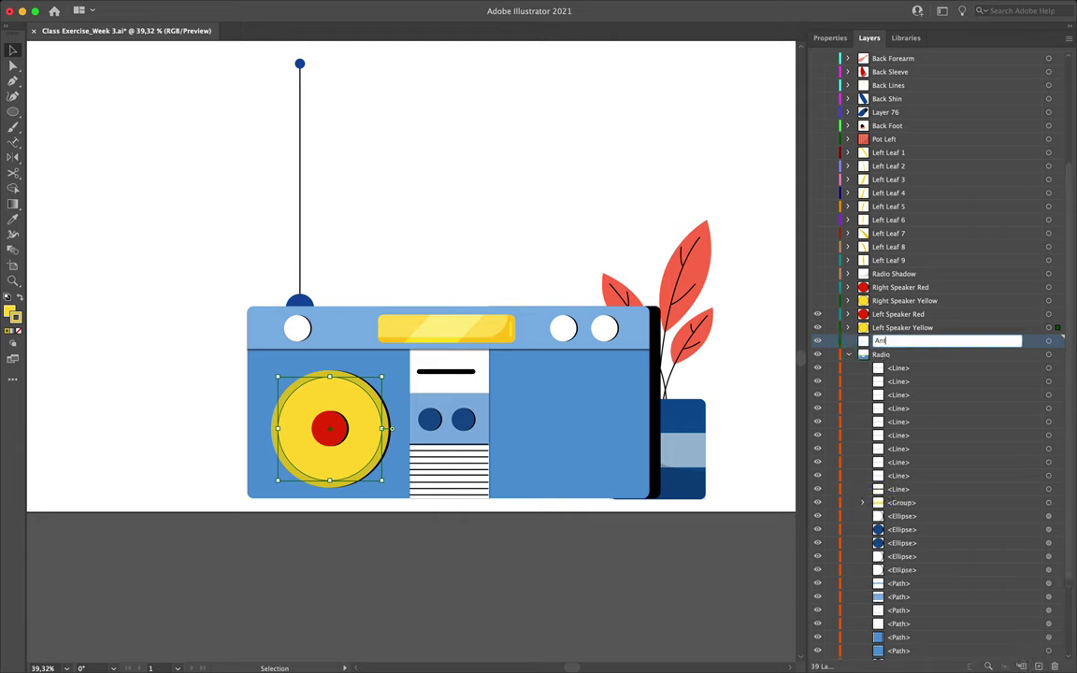
pyautogui.press('Return')
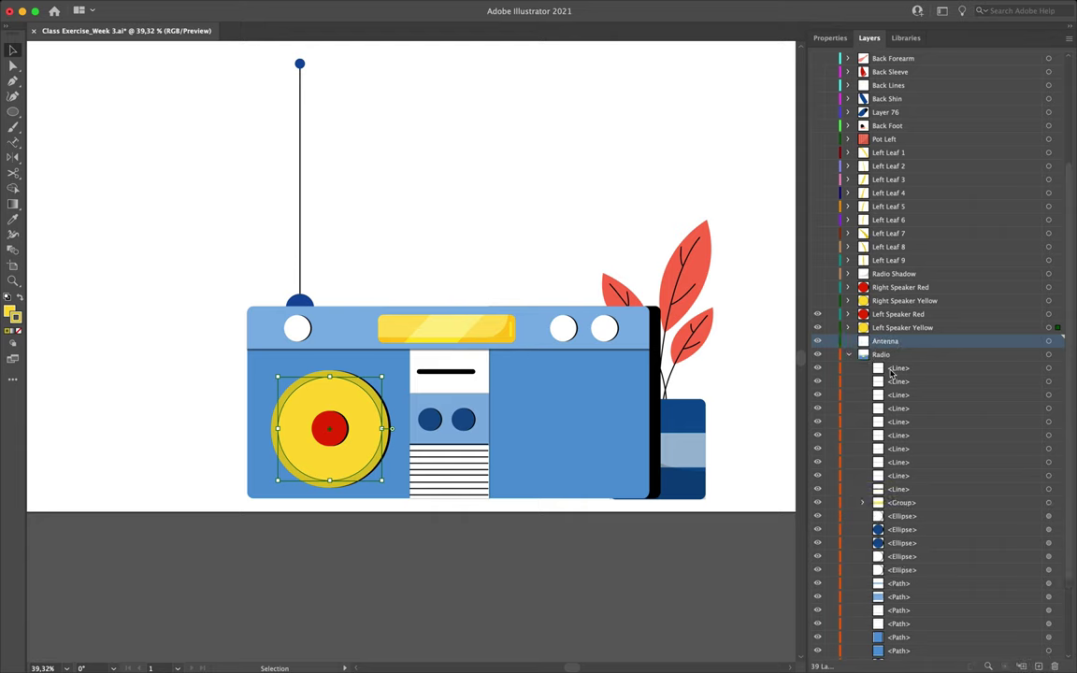
# Move the antenna's line and its two blue ellipses from the Radio layer onto the Antenna layer, then collapse Radio
pyautogui.scroll(-4, 896, 561)
pyautogui.click(896, 585)
pyautogui.keyDown('shift'); pyautogui.click(902, 572); pyautogui.keyUp('shift')
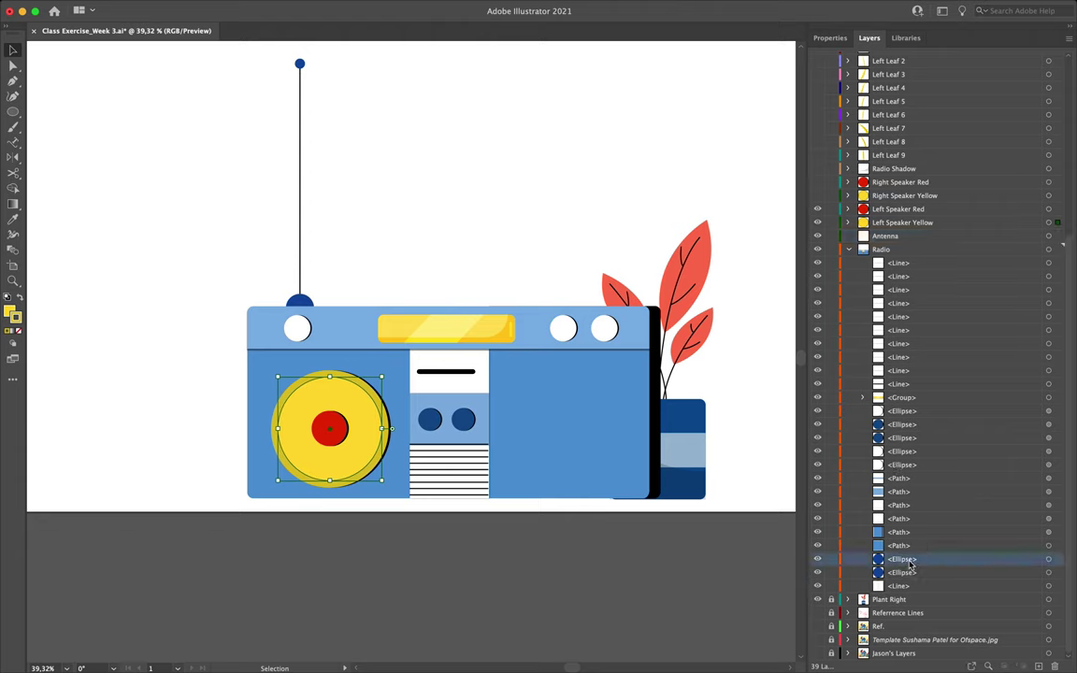
pyautogui.keyDown('shift'); pyautogui.click(902, 559); pyautogui.keyUp('shift')
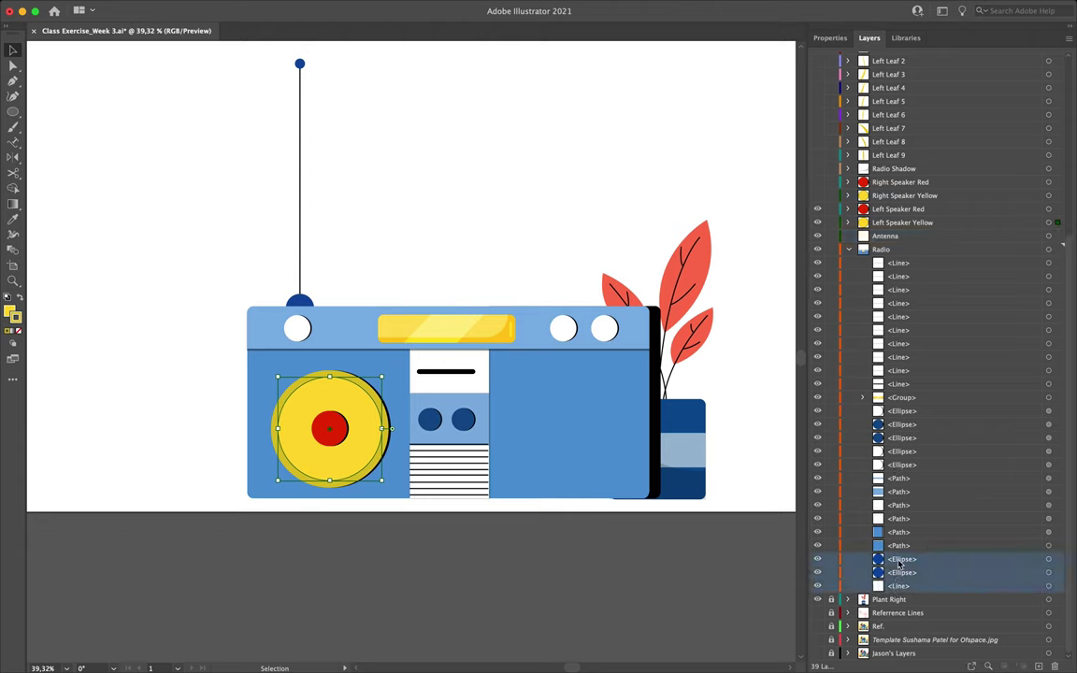
pyautogui.moveTo(914, 561); pyautogui.dragTo(883, 236)
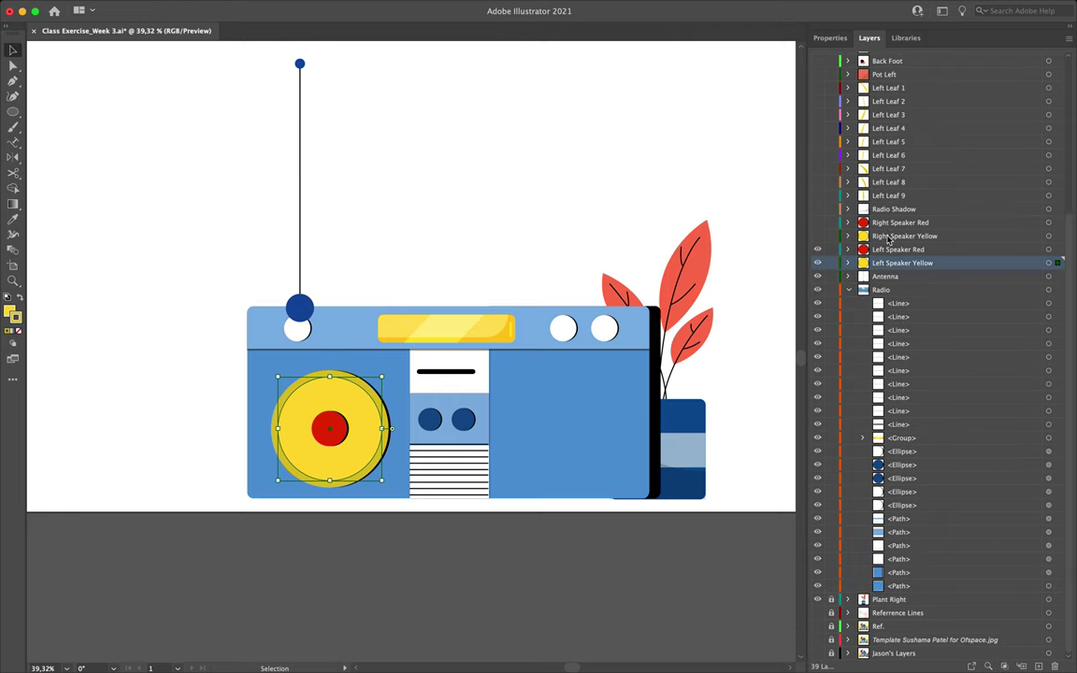
pyautogui.click(848, 289)
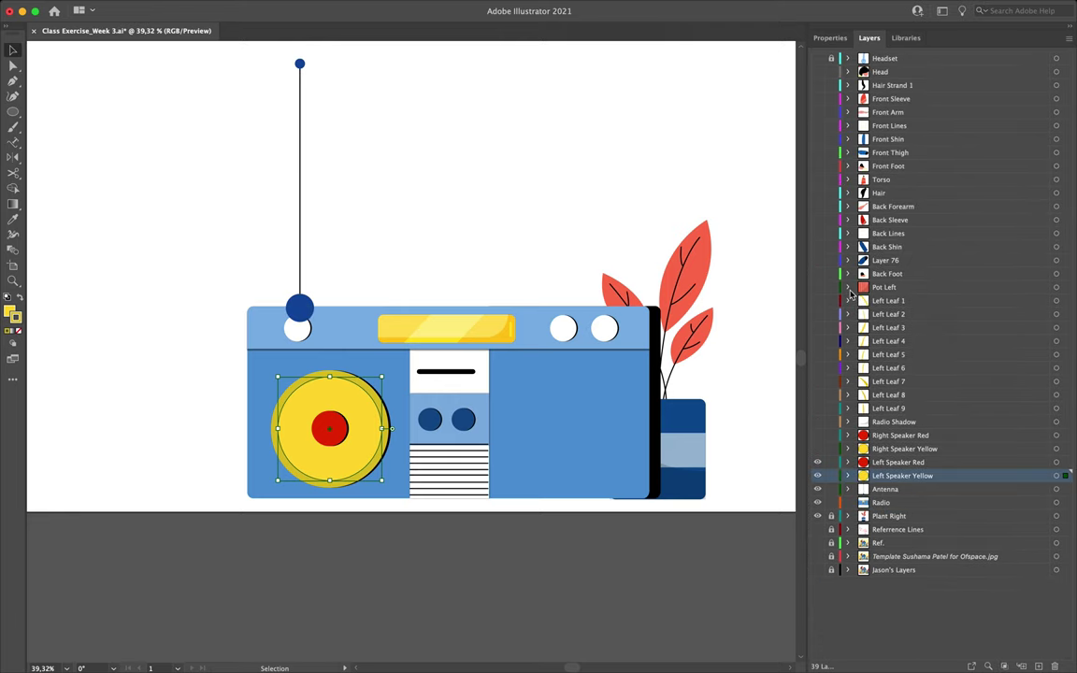
# Place the Antenna layer below Radio and hide the left speaker, Radio and Antenna layers
pyautogui.click(893, 491)
pyautogui.moveTo(895, 494); pyautogui.dragTo(896, 509)
pyautogui.moveTo(817, 449); pyautogui.dragTo(818, 477)
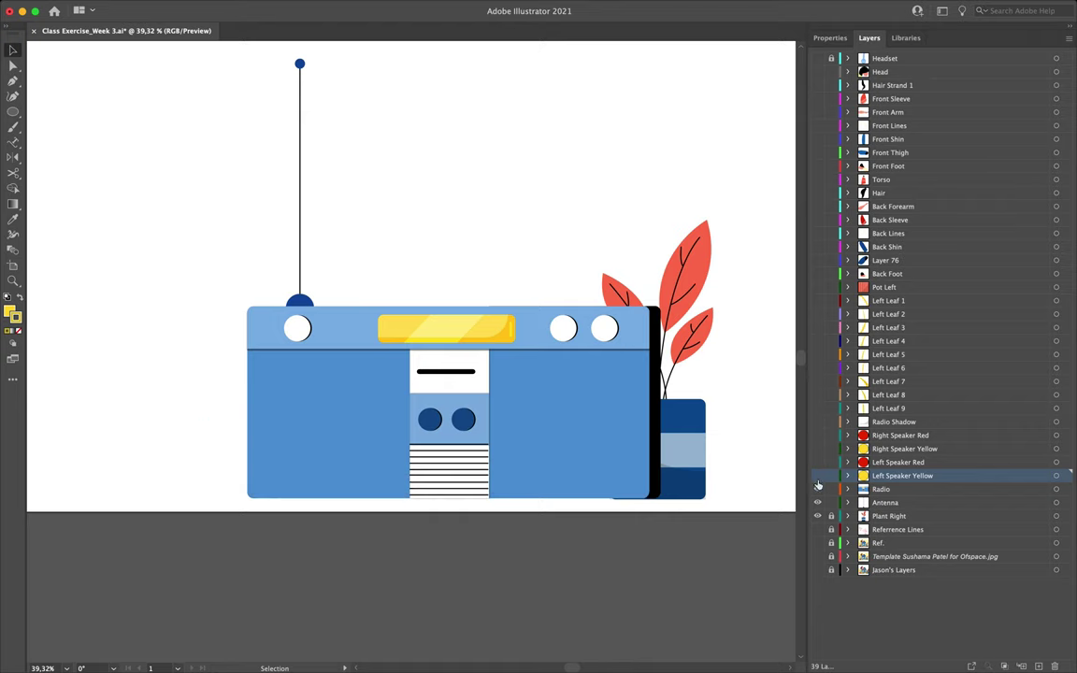
pyautogui.click(818, 489)
pyautogui.click(818, 502)
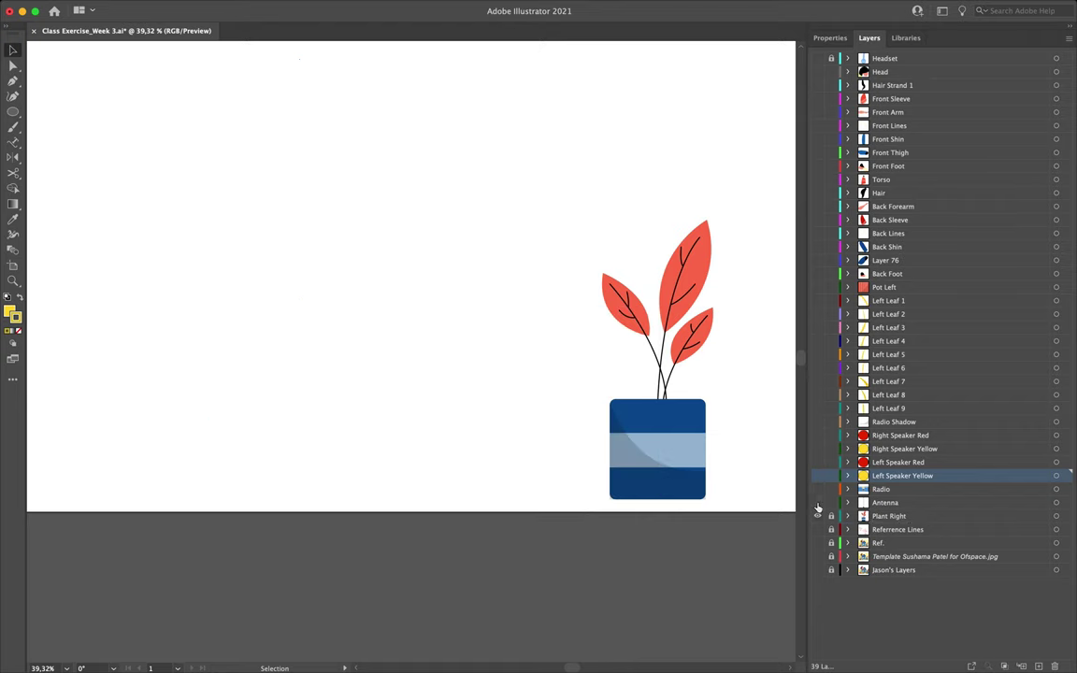
# Unlock and expand the Plant Right layer and add three new empty layers directly above it
pyautogui.click(885, 517)
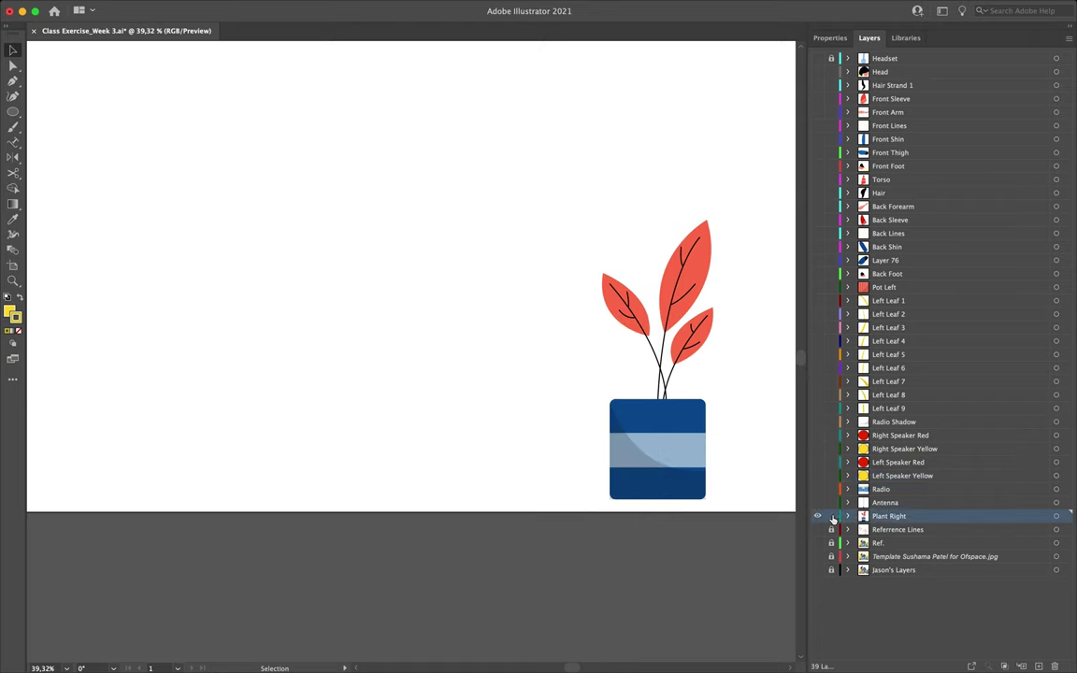
pyautogui.scroll(-2, 689, 430)
pyautogui.hscroll(2, 689, 430)
pyautogui.scroll(-1, 689, 430)
pyautogui.hscroll(1, 689, 430)
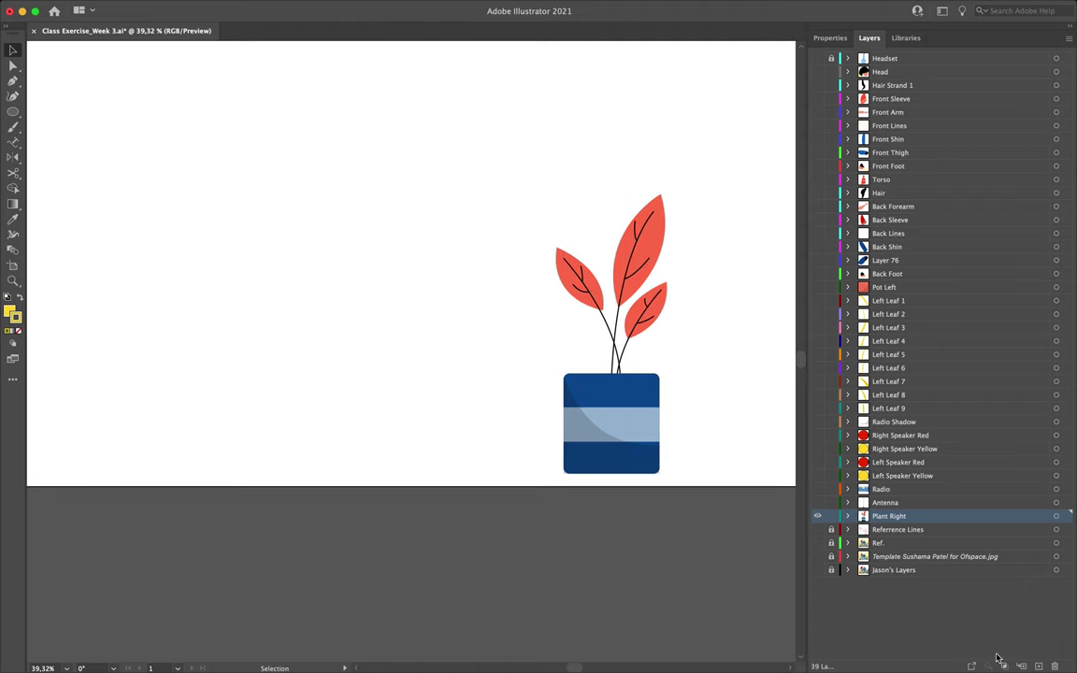
pyautogui.click(848, 516)
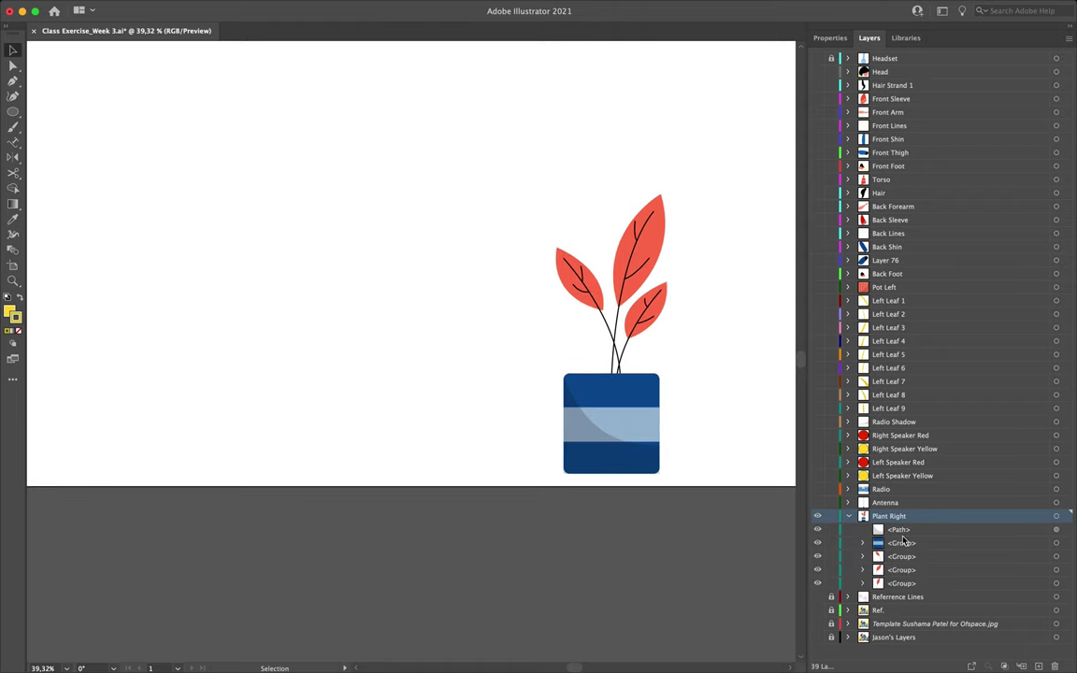
pyautogui.click(1038, 666)
pyautogui.click(1039, 666)
pyautogui.click(1038, 666)
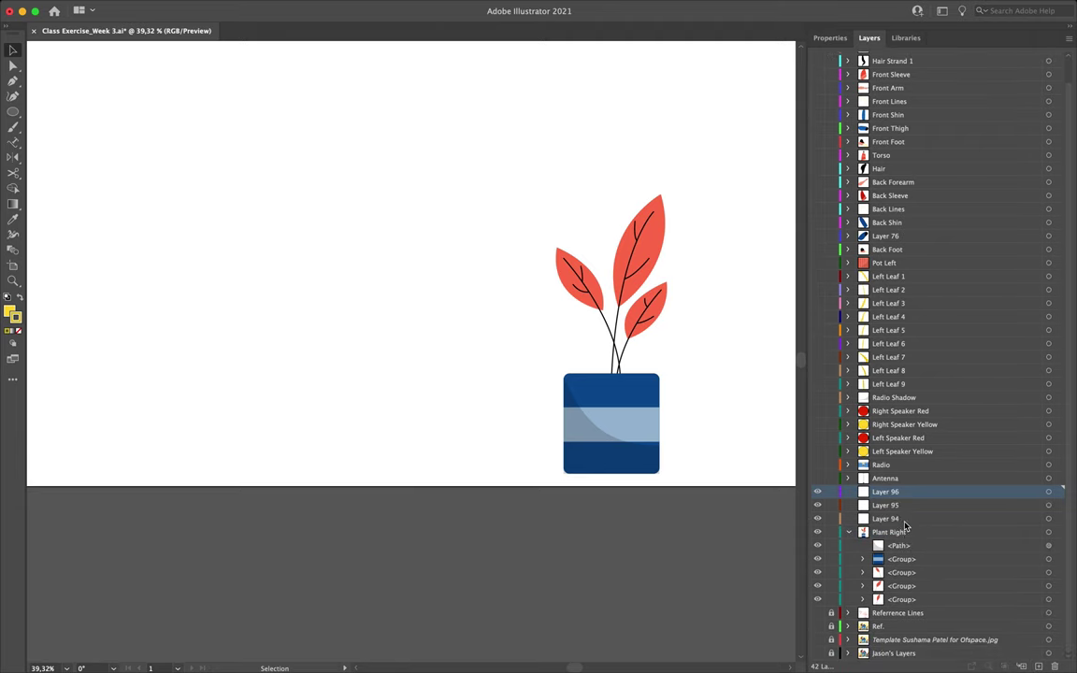
# Move the right plant's leftmost leaf group onto Layer 96 and rename that layer Right Leaf 1
pyautogui.click(907, 572)
pyautogui.moveTo(903, 577); pyautogui.dragTo(894, 493)
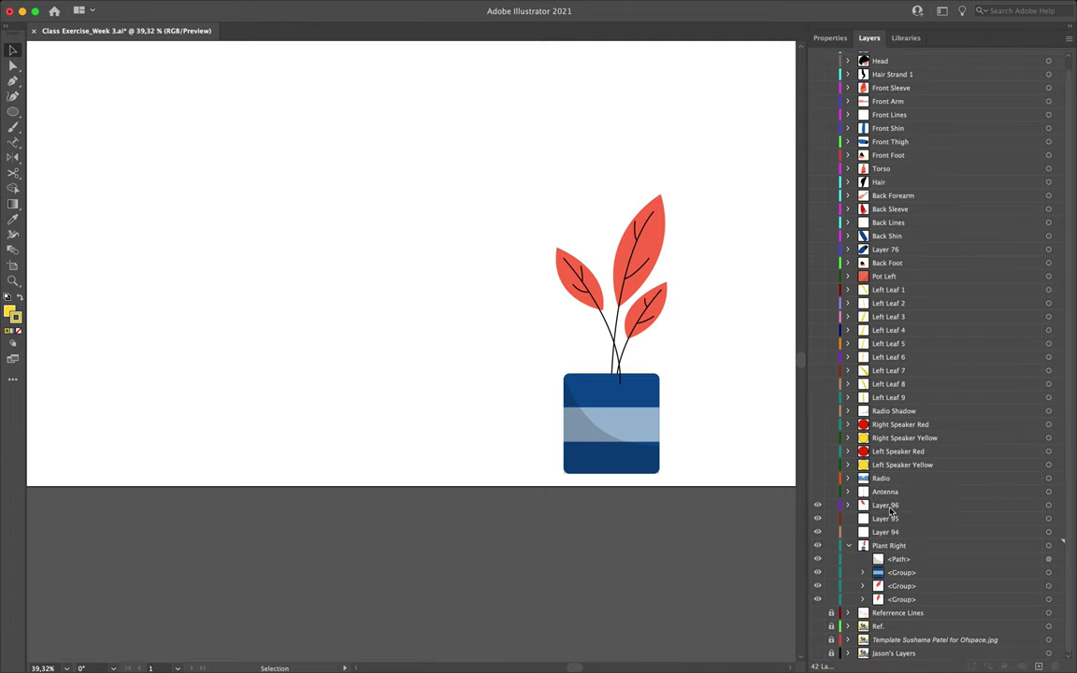
pyautogui.doubleClick(888, 505)
pyautogui.write('Right Leaf 1')
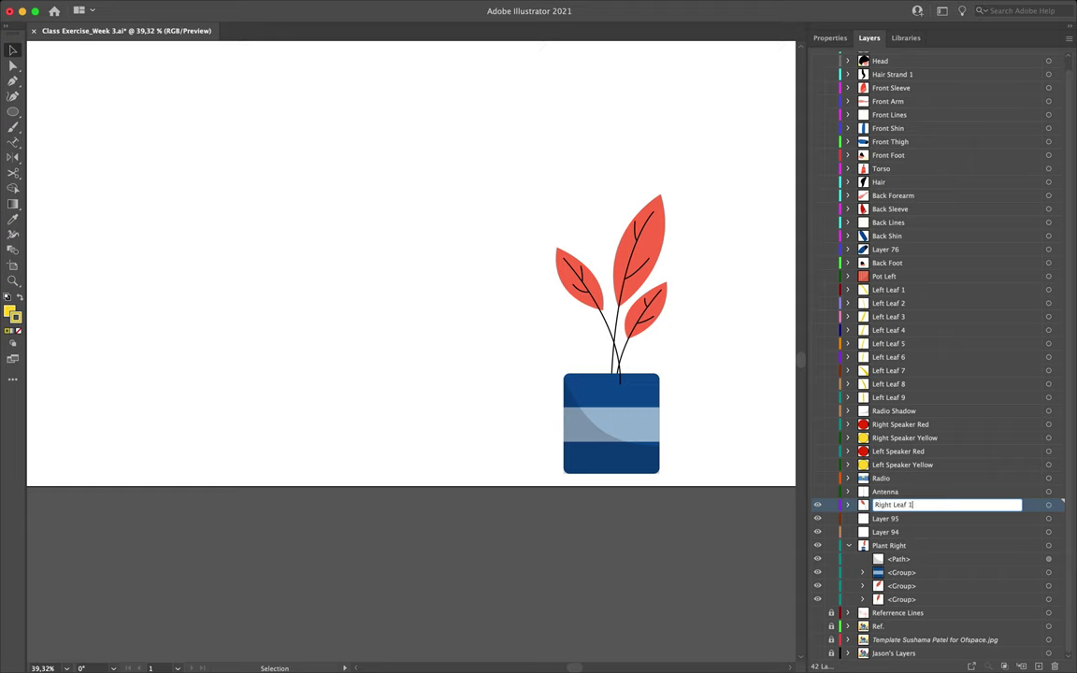
pyautogui.press('Return')
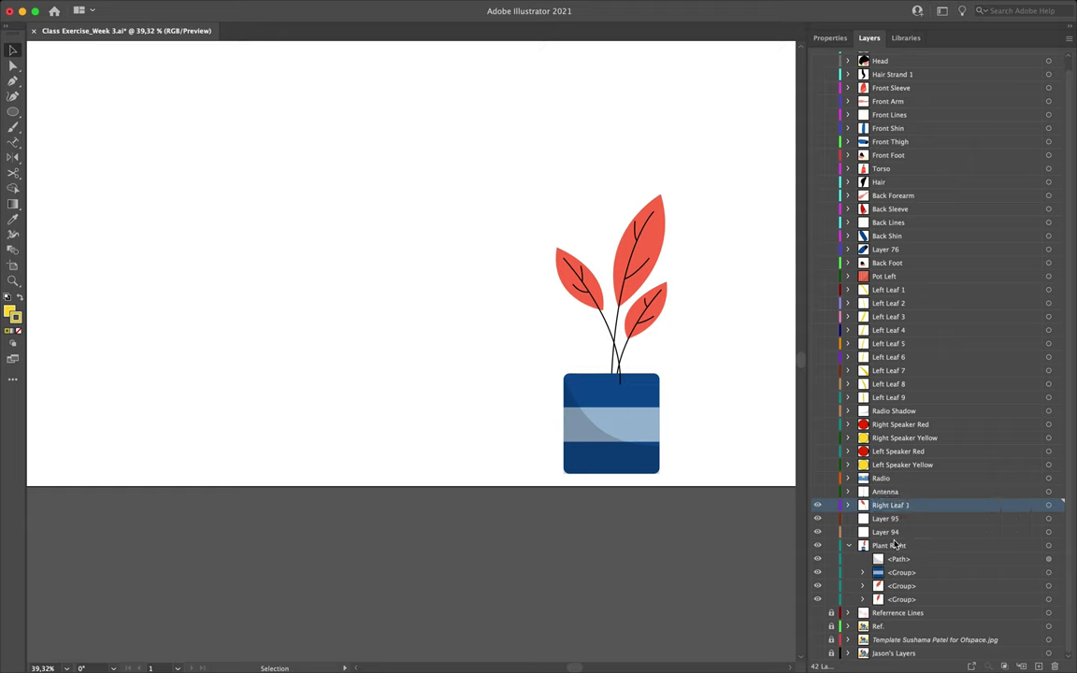
# Move the upper of the two remaining leaf groups in Plant Right onto Layer 95 and rename that layer Right Leaf 2
pyautogui.click(902, 587)
pyautogui.moveTo(903, 589); pyautogui.dragTo(888, 519)
pyautogui.click(891, 533)
pyautogui.doubleClick(889, 530)
pyautogui.write('Right Leaf')
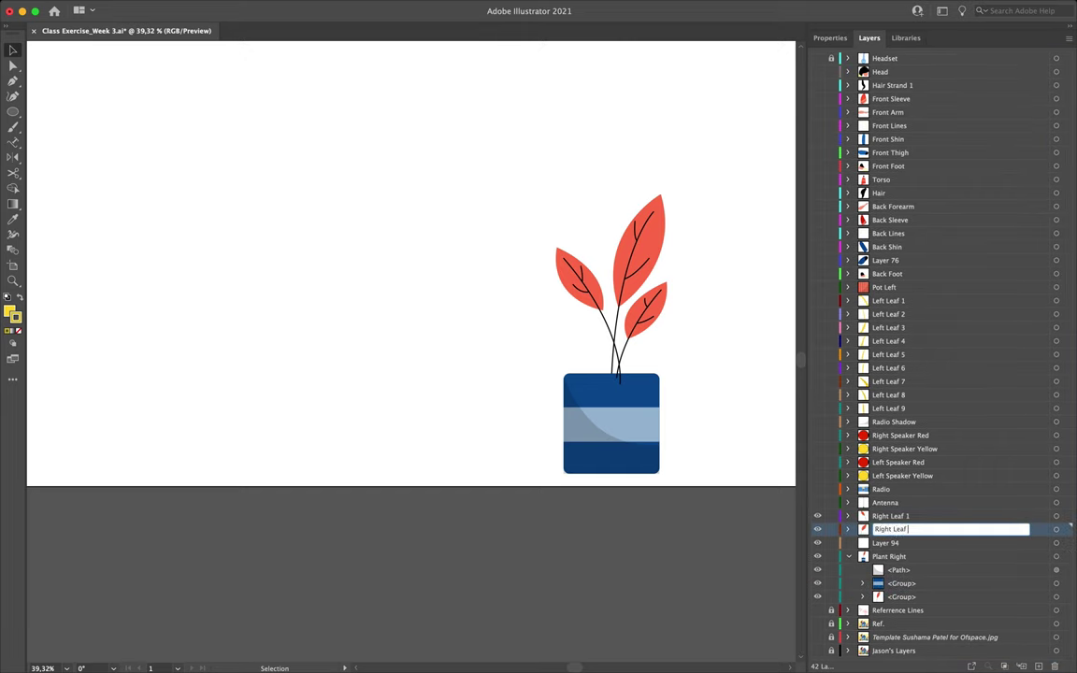
pyautogui.press('Return')
# Move the last leaf group in Plant Right onto Layer 94 and rename that layer Right Leaf 3
pyautogui.click(903, 596)
pyautogui.moveTo(902, 596); pyautogui.dragTo(888, 544)
pyautogui.doubleClick(884, 542)
pyautogui.write('Right Leaf')
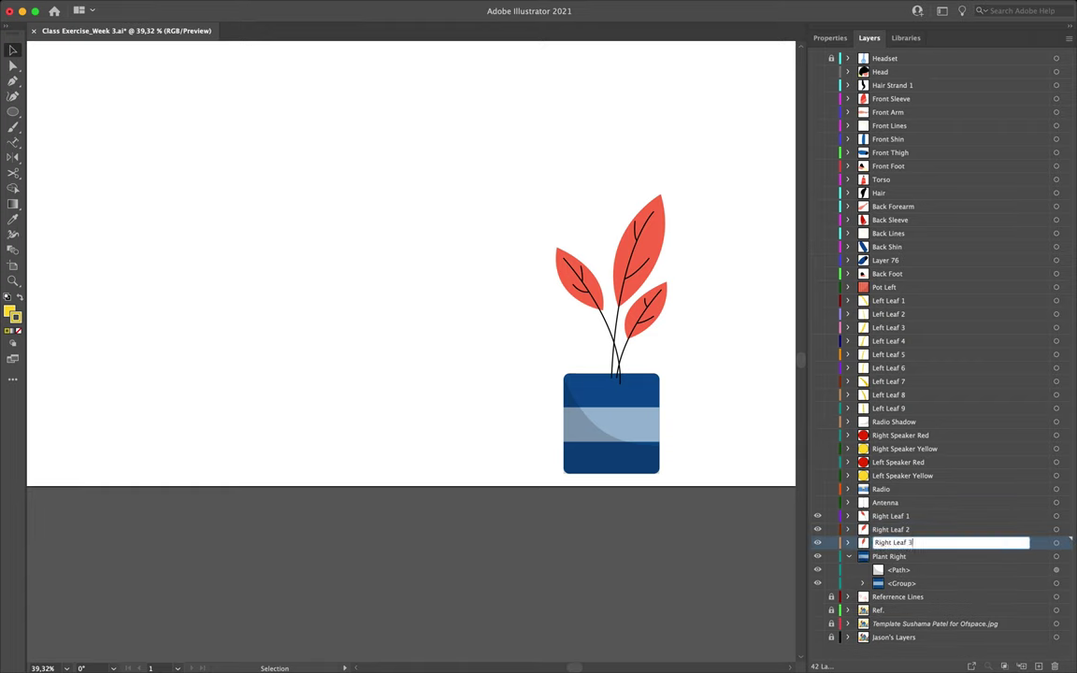
pyautogui.write(' 3')
pyautogui.press('Return')
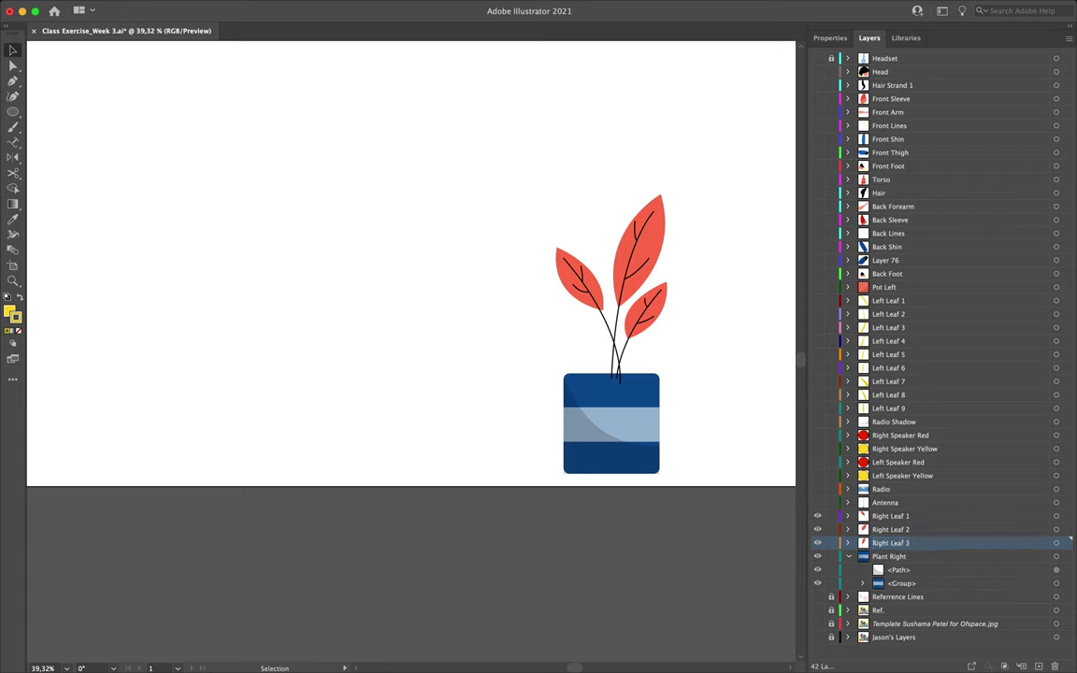
# Collapse Plant Right and reorder the layers so Right Leaf 1, 2 and 3 sit directly below it
pyautogui.click(849, 556)
pyautogui.moveTo(896, 531); pyautogui.dragTo(896, 565)
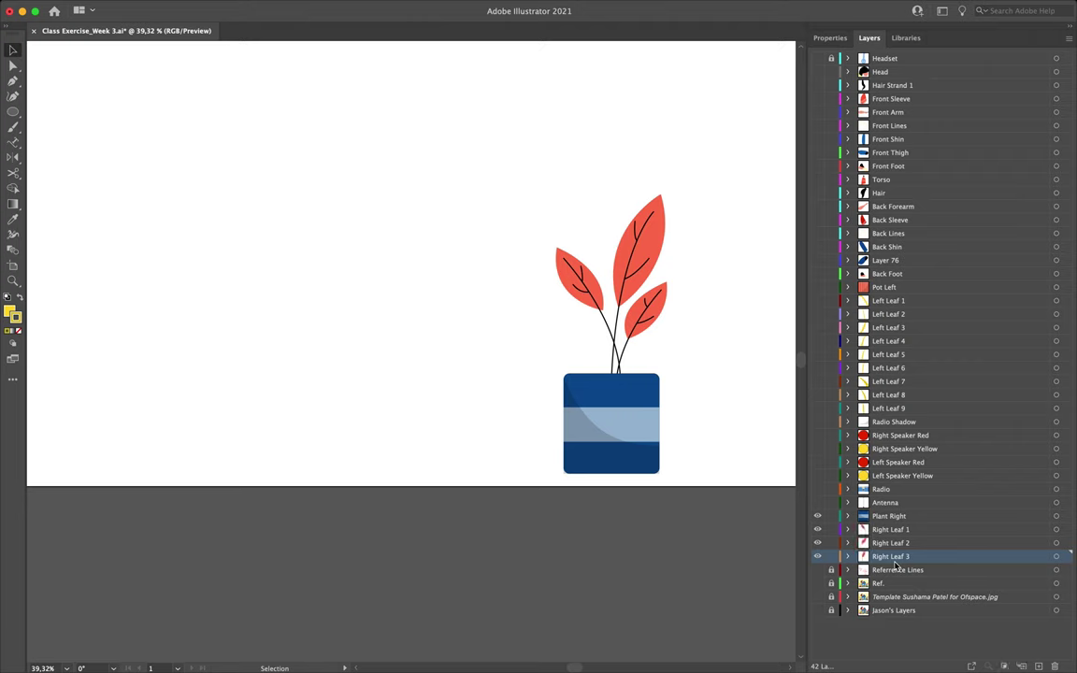
pyautogui.click(878, 519)
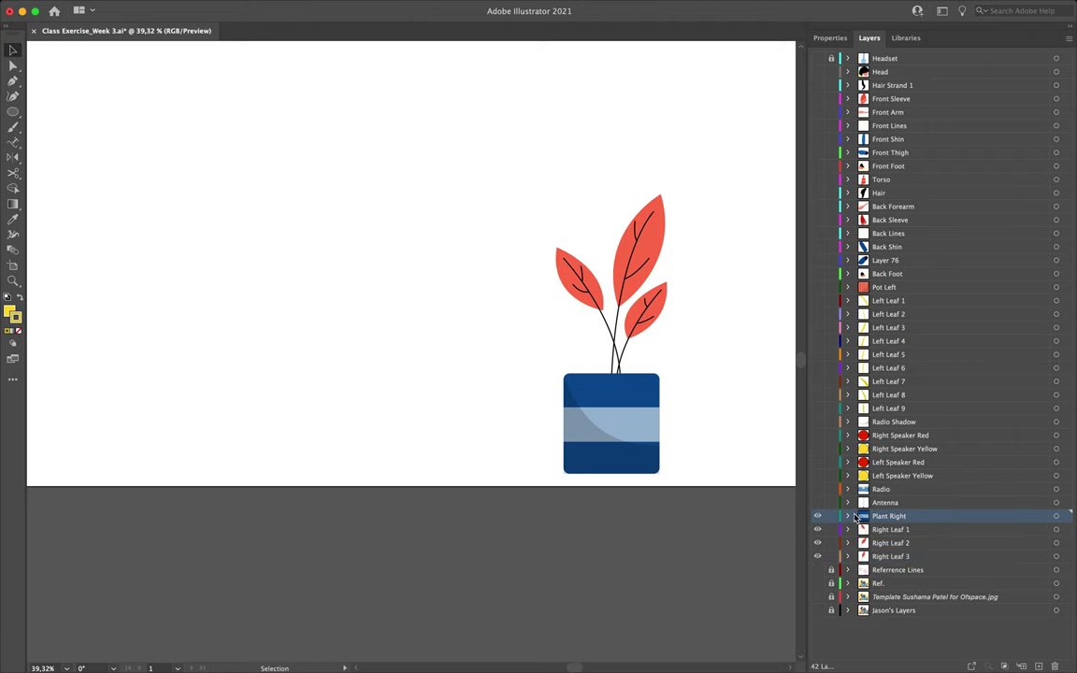
pyautogui.click(718, 7)
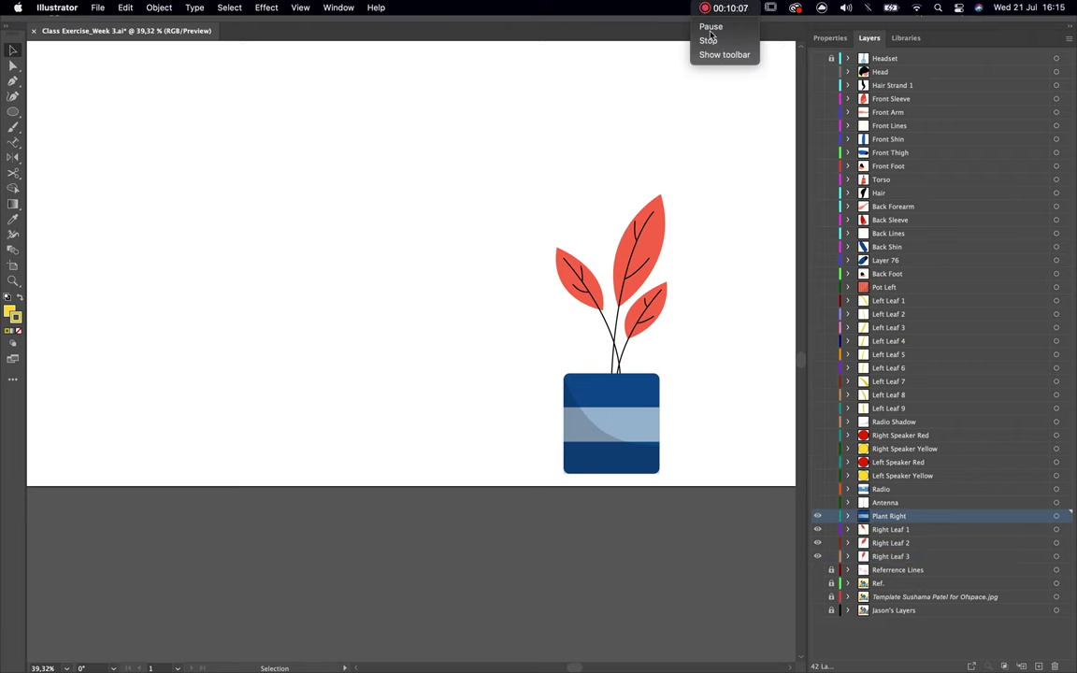
pyautogui.click(710, 30)
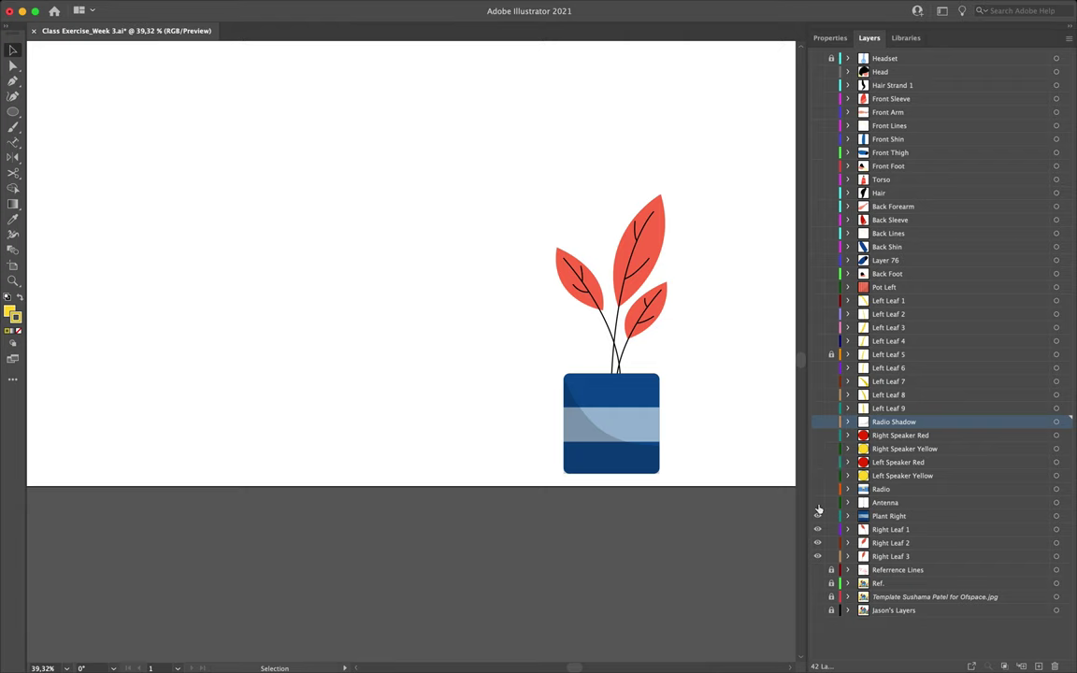
pyautogui.click(684, 7)
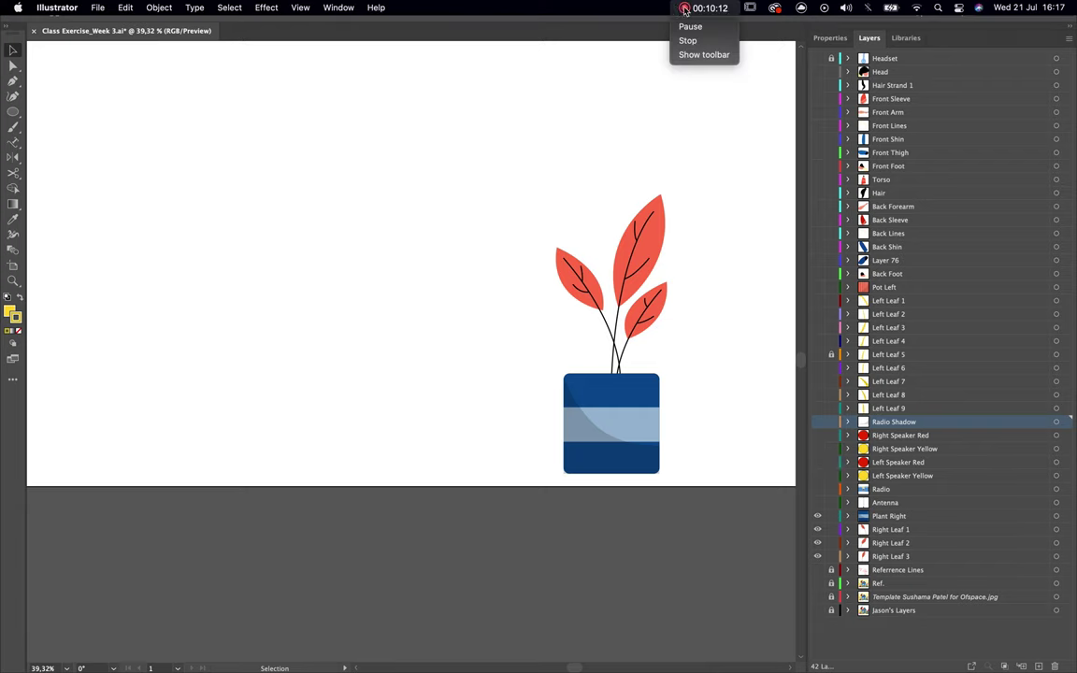
pyautogui.click(787, 245)
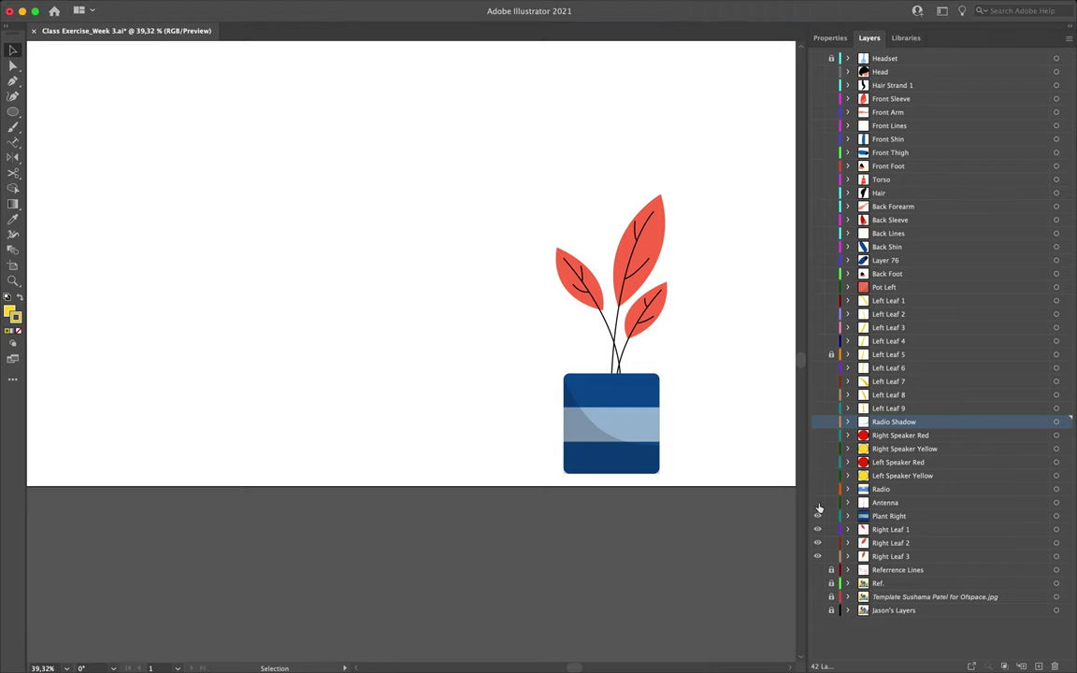
# Show all hidden layers from Antenna up to Headset and unlock the Headset and Left Leaf 5 layers
pyautogui.moveTo(818, 503); pyautogui.dragTo(819, 58)
pyautogui.click(832, 58)
pyautogui.click(831, 354)
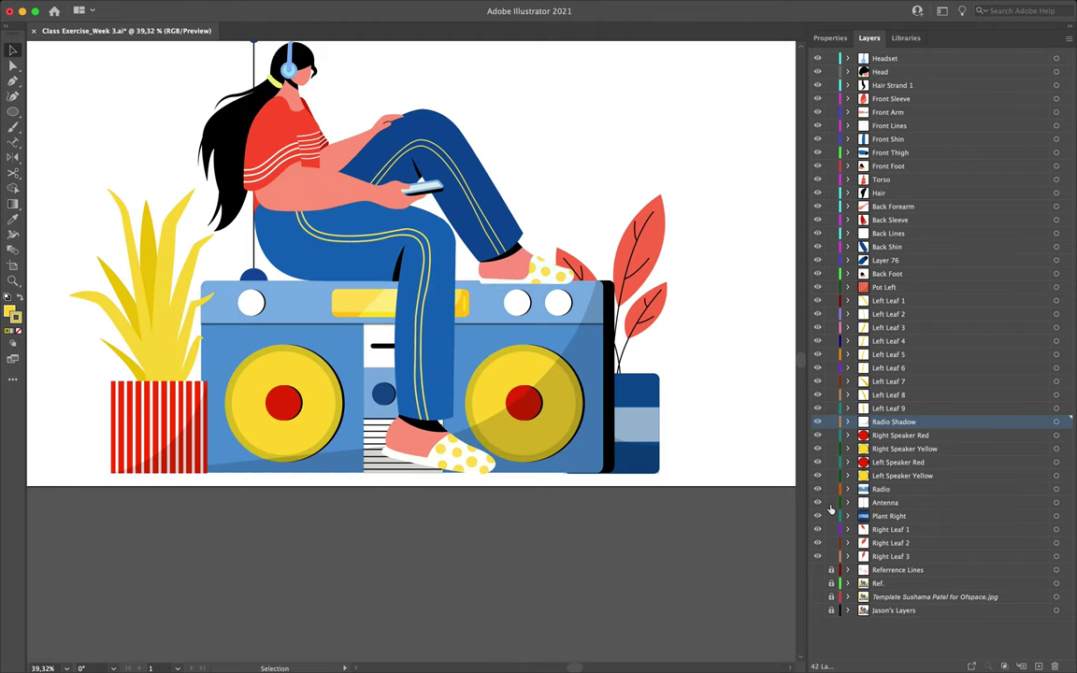
# Open the layer options of the Headset layer
pyautogui.click(809, 58)
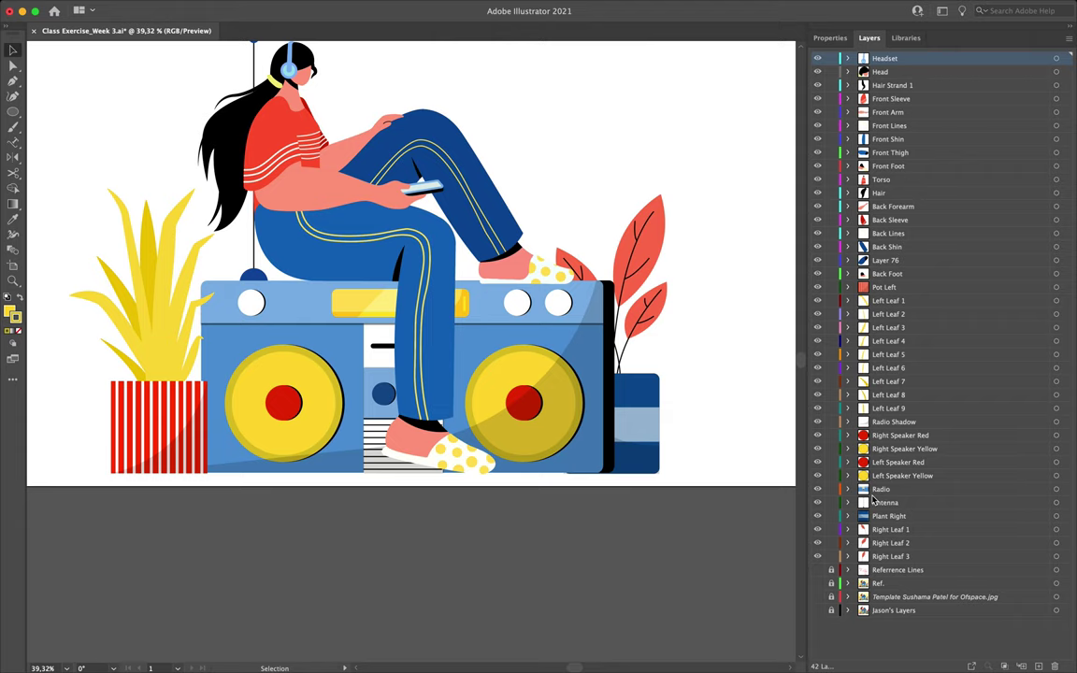
pyautogui.doubleClick(865, 62)
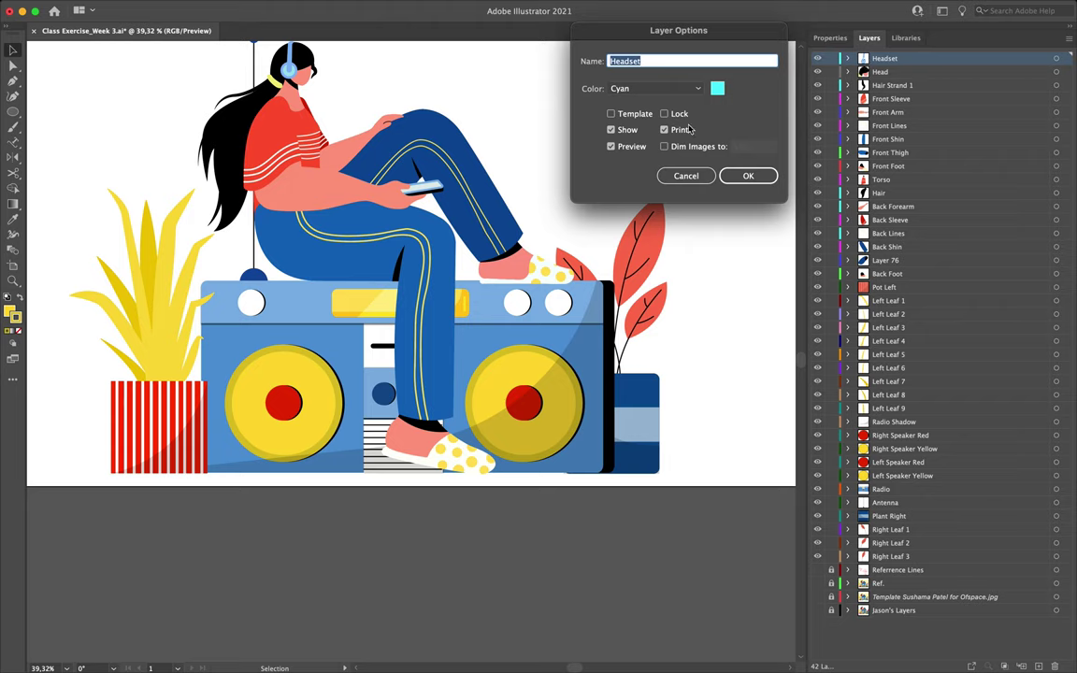
pyautogui.click(632, 89)
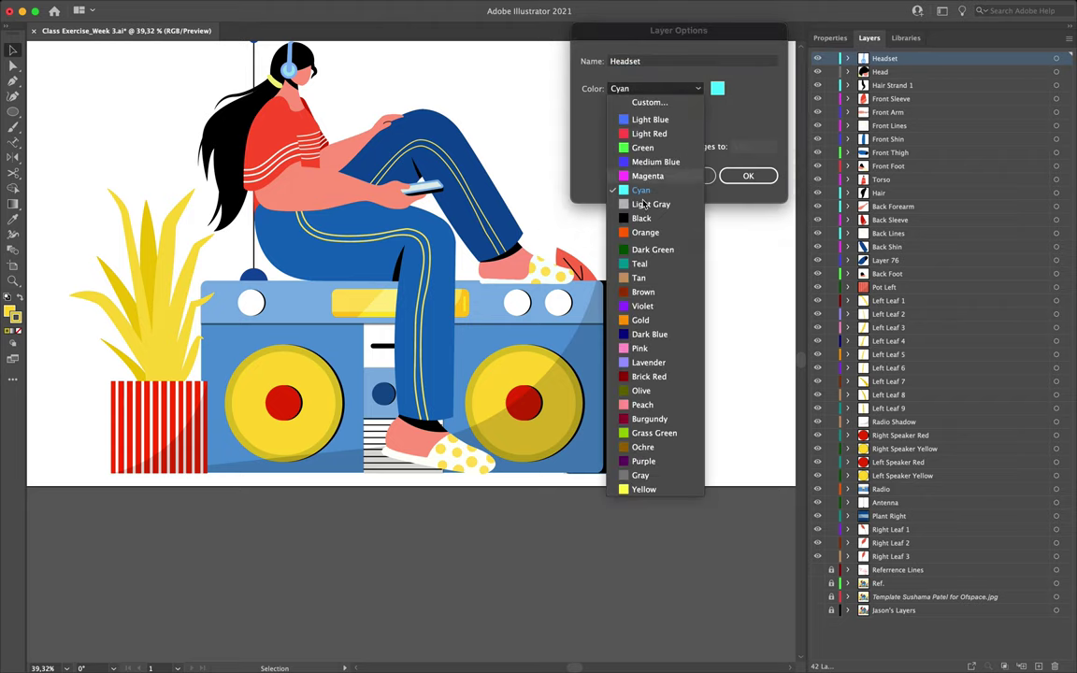
pyautogui.click(642, 93)
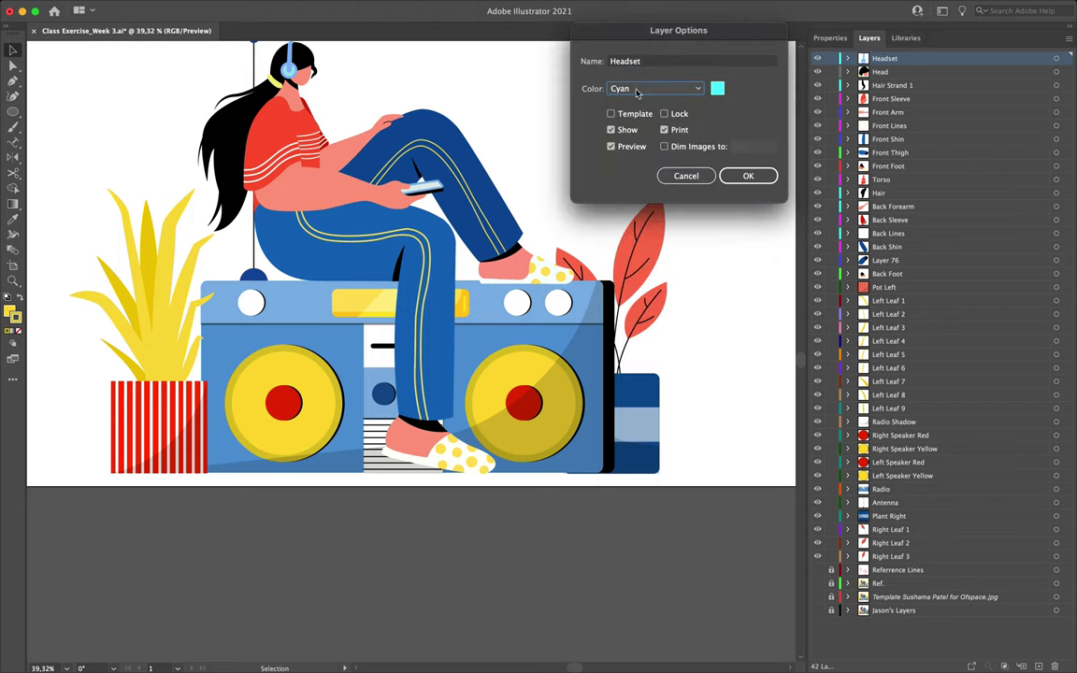
pyautogui.click(642, 90)
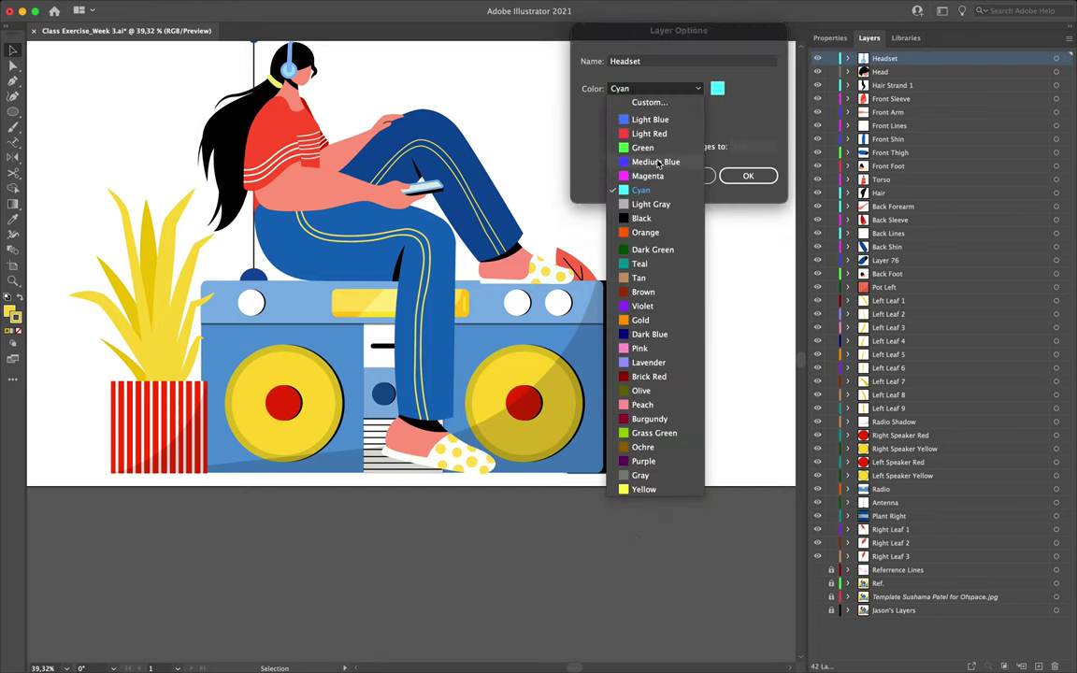
pyautogui.click(649, 103)
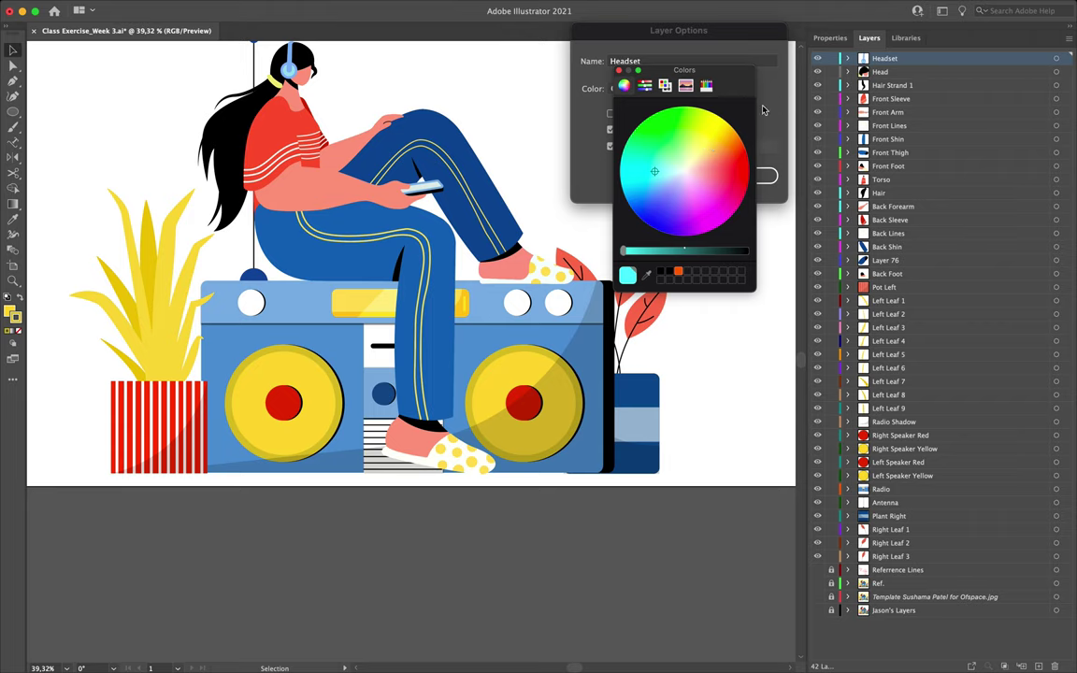
pyautogui.click(618, 71)
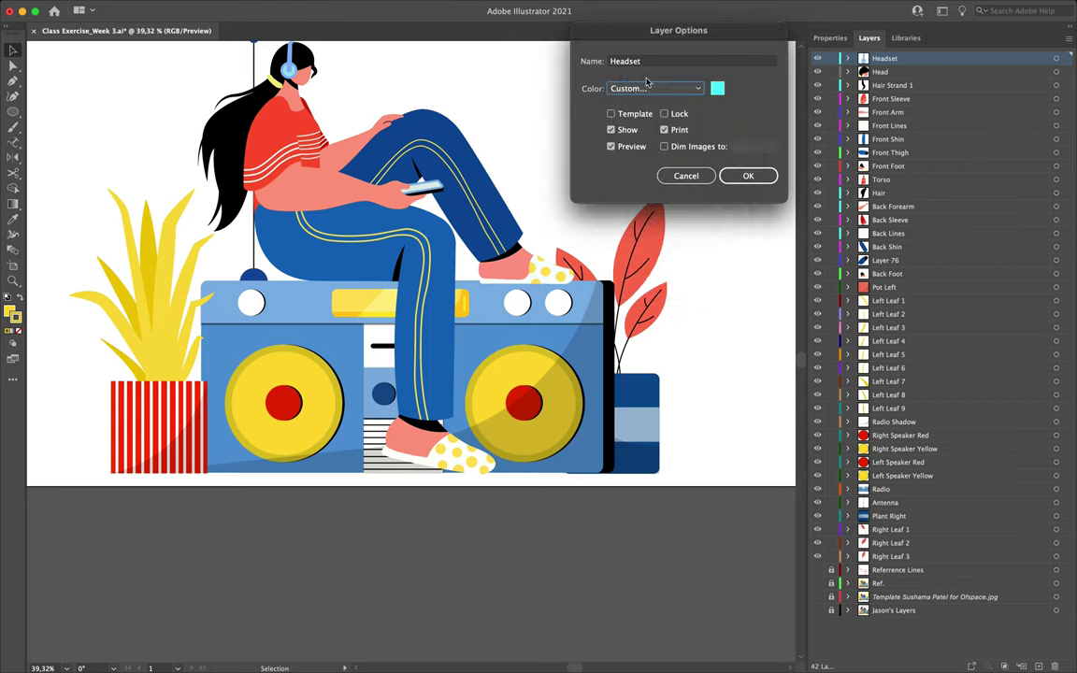
# Set the Headset layer's colour to Light Blue and apply the layer options
pyautogui.click(645, 88)
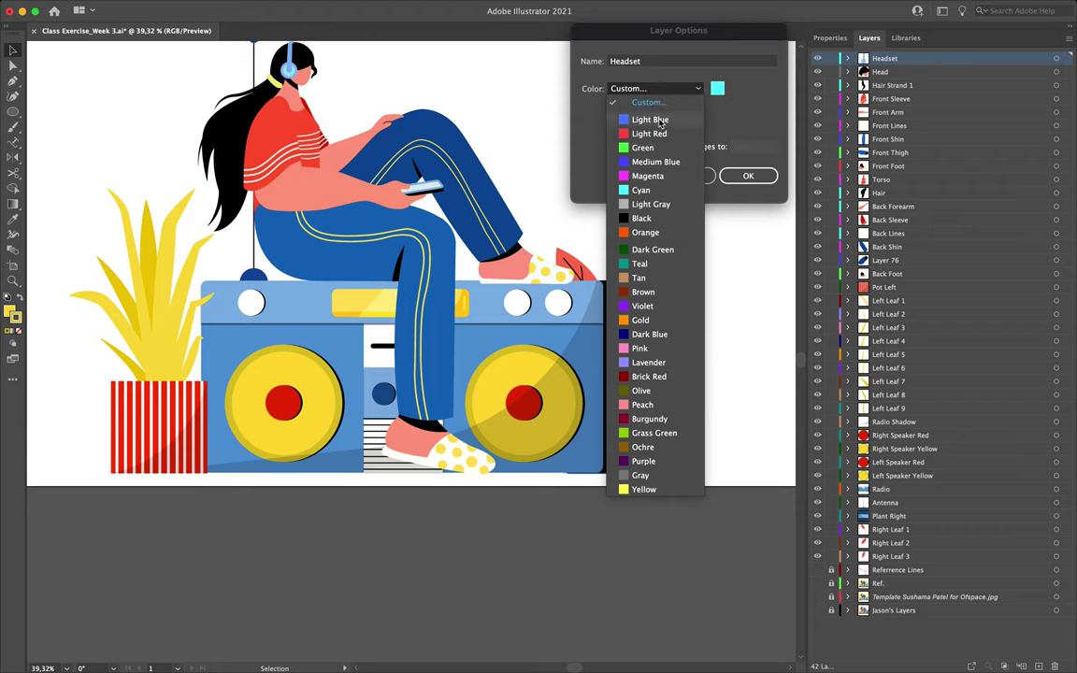
pyautogui.click(650, 119)
pyautogui.click(751, 175)
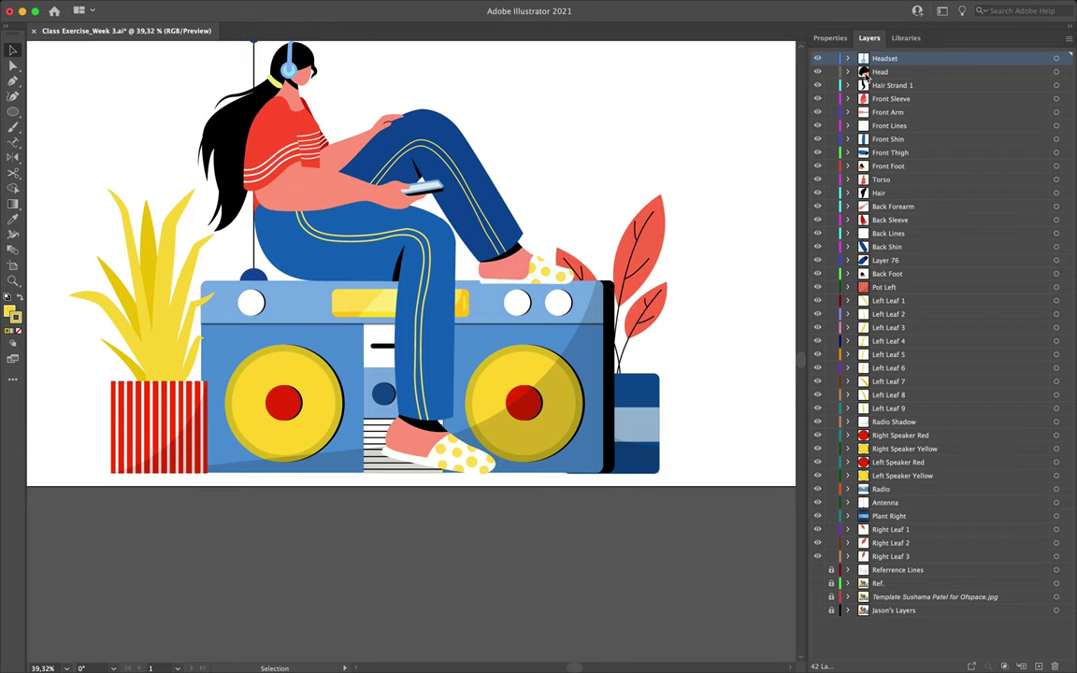
# Set the Head layer's colour to Light Blue in its layer options
pyautogui.click(866, 76)
pyautogui.doubleClick(866, 76)
pyautogui.click(655, 88)
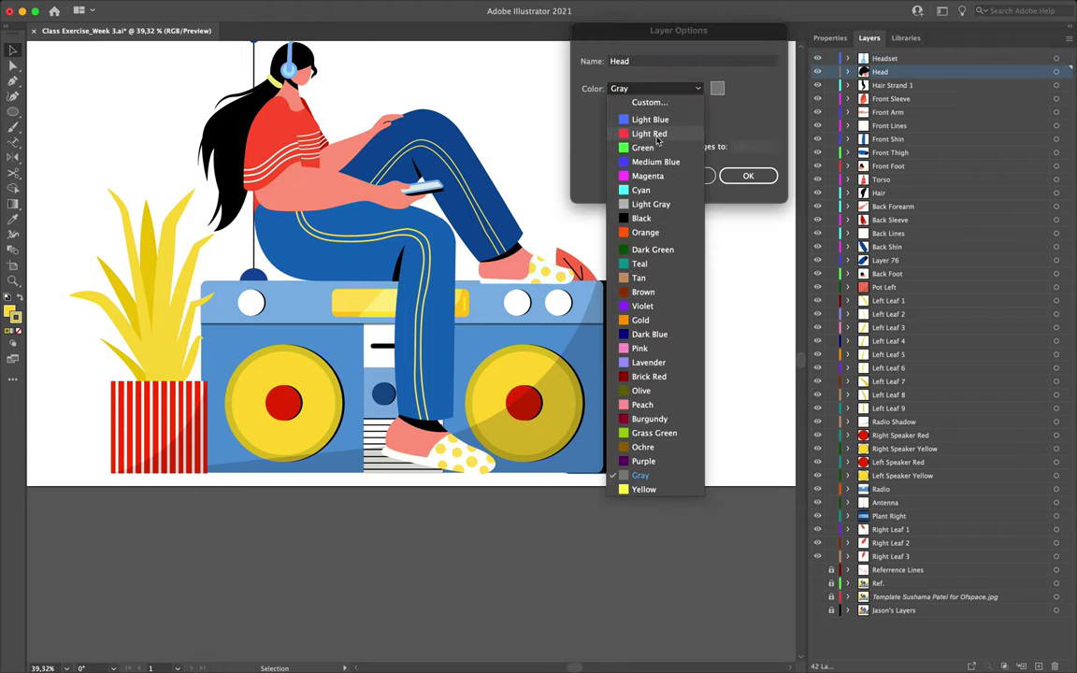
pyautogui.click(654, 119)
pyautogui.click(753, 175)
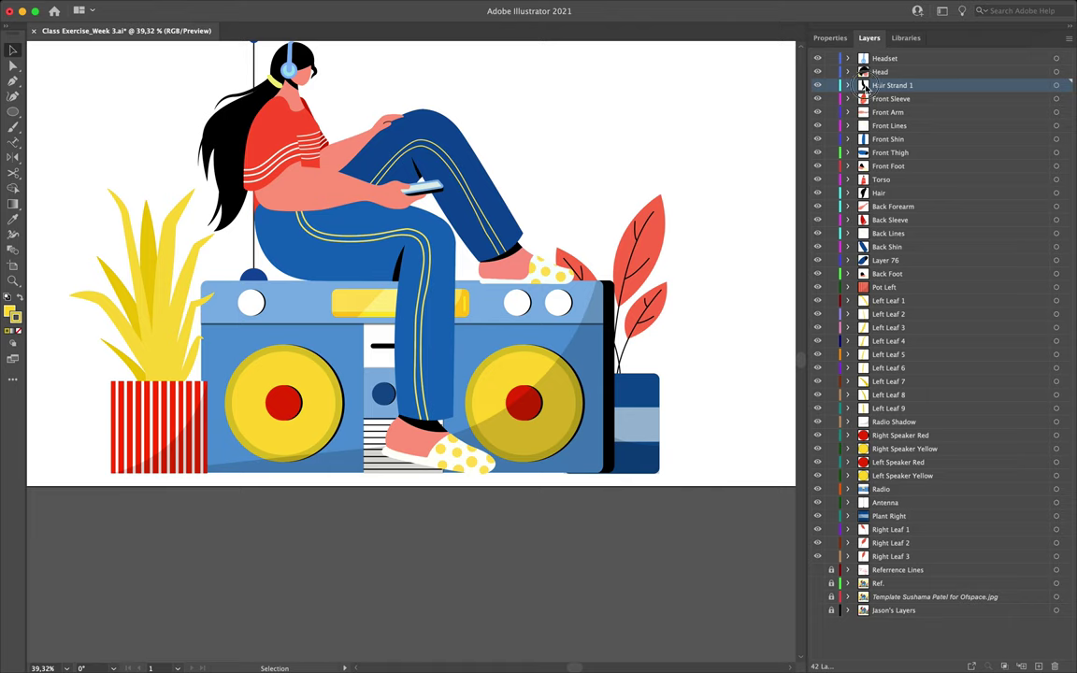
# Set the Hair Strand 1 layer's colour to Light Blue in its layer options
pyautogui.doubleClick(879, 90)
pyautogui.click(694, 89)
pyautogui.click(659, 119)
pyautogui.click(748, 176)
# Set the colour of the Front Sleeve and Front Arm layers together to Light Red
pyautogui.click(889, 99)
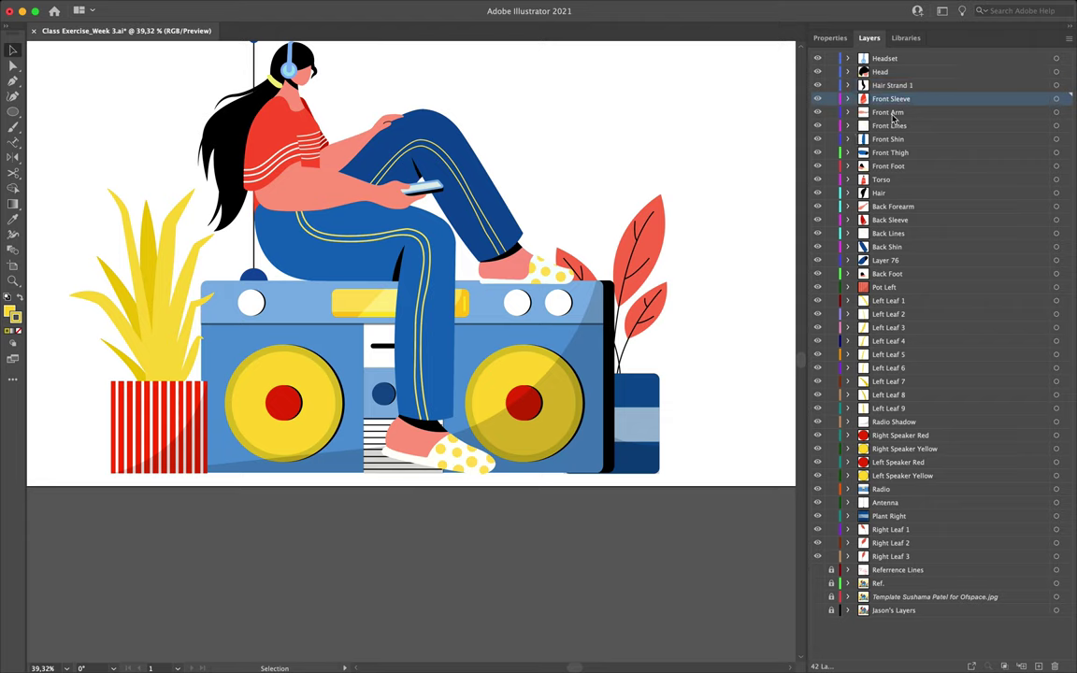
pyautogui.keyDown('shift'); pyautogui.click(886, 114); pyautogui.keyUp('shift')
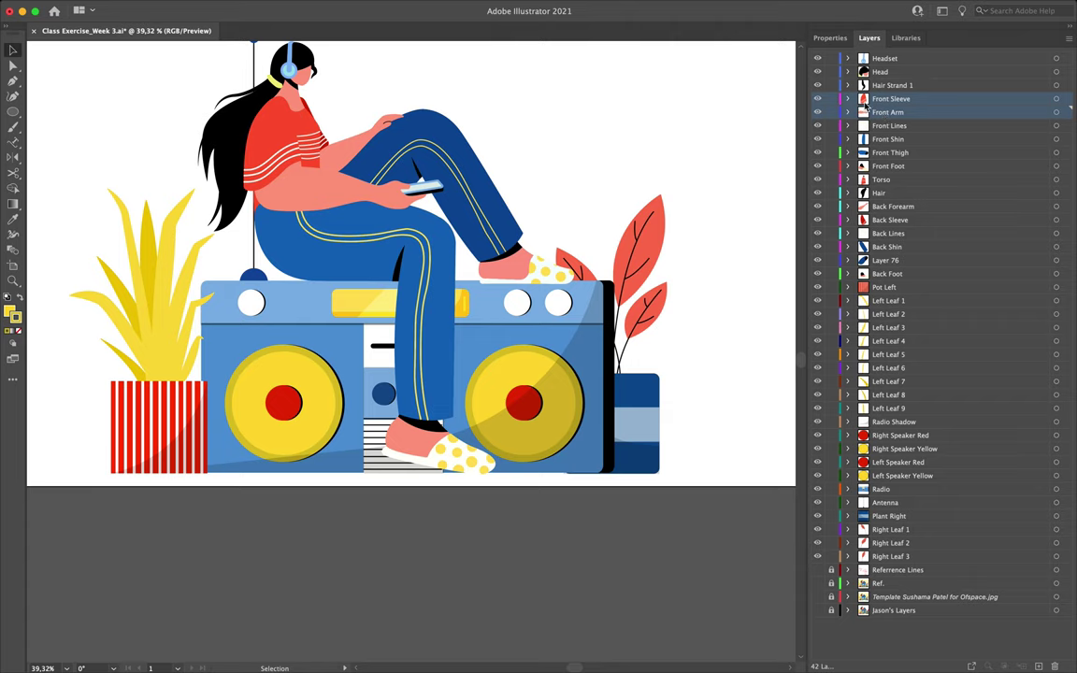
pyautogui.click(1070, 42)
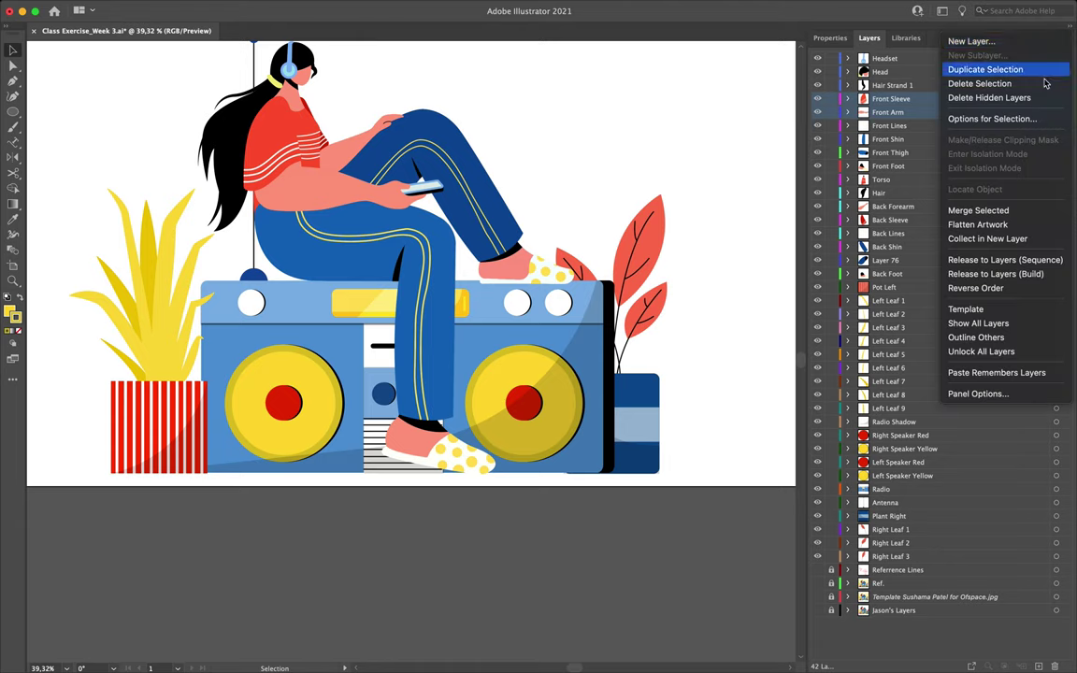
pyautogui.click(983, 122)
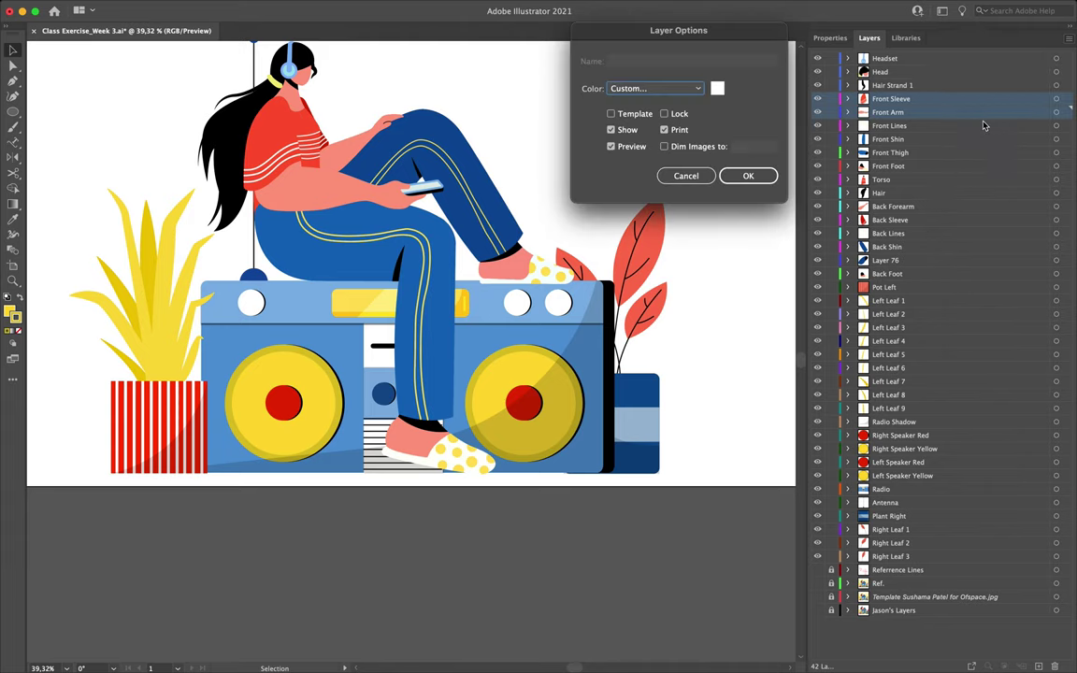
pyautogui.click(683, 89)
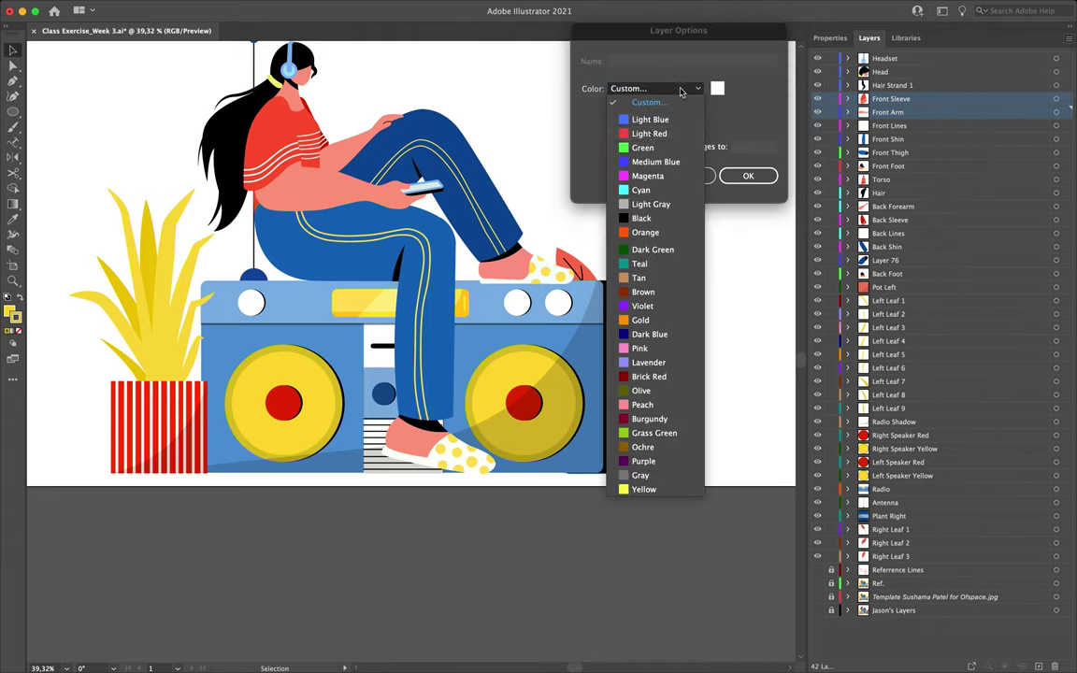
pyautogui.click(651, 135)
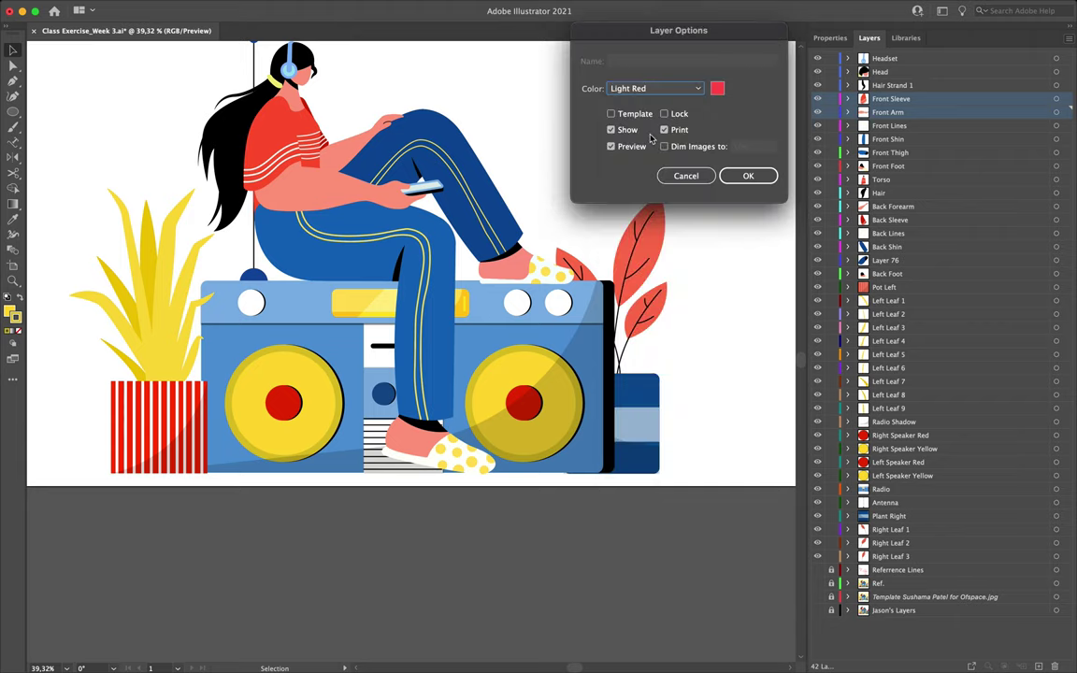
pyautogui.click(748, 174)
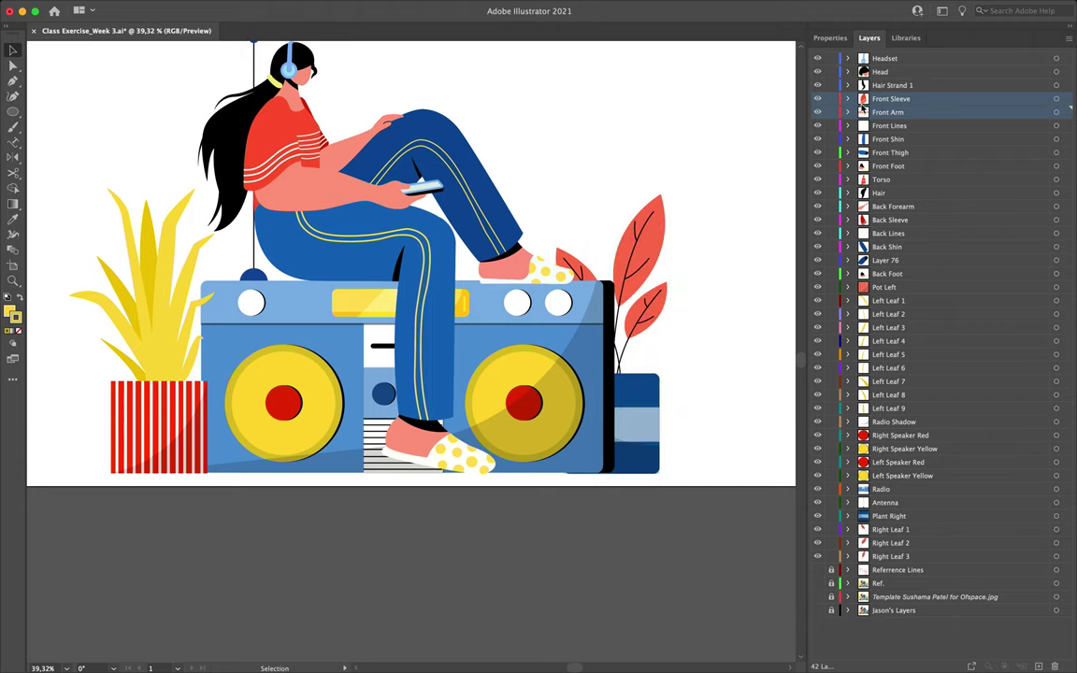
# Set the colour of the Front Lines, Front Shin, Front Thigh and Front Foot layers together to Magenta
pyautogui.click(890, 129)
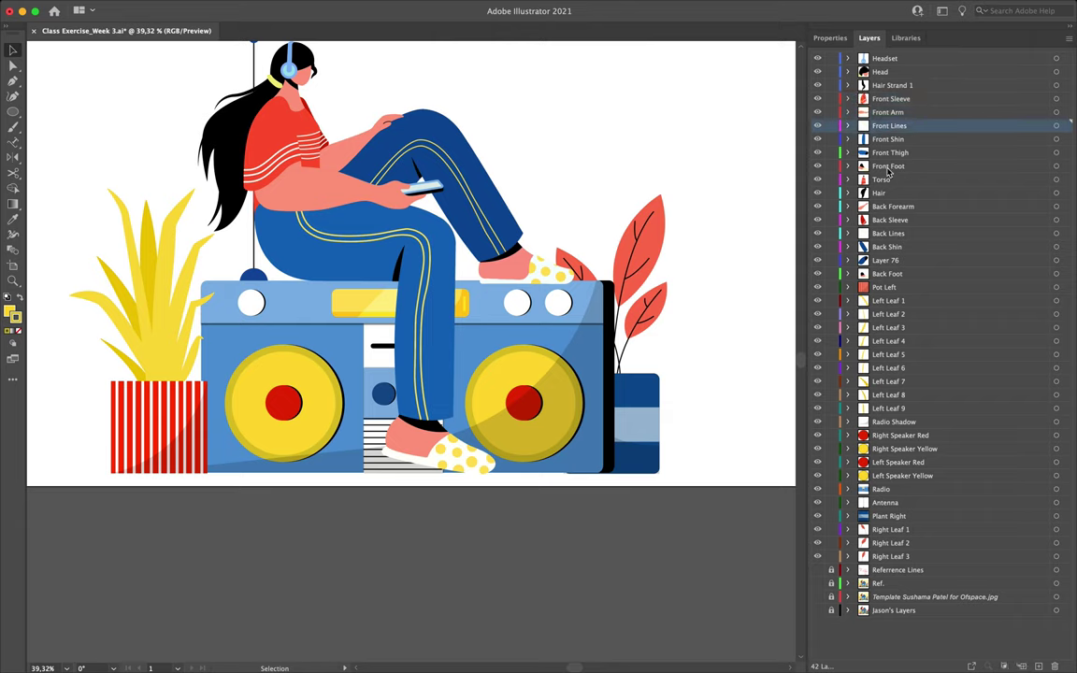
pyautogui.keyDown('shift'); pyautogui.click(889, 167); pyautogui.keyUp('shift')
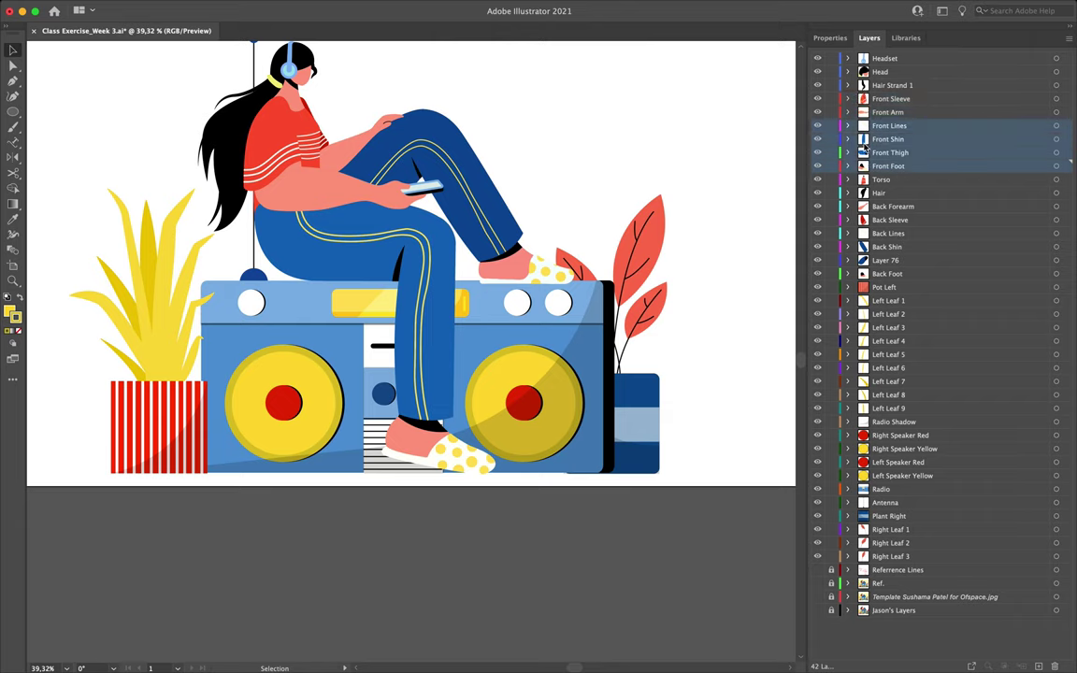
pyautogui.click(1070, 39)
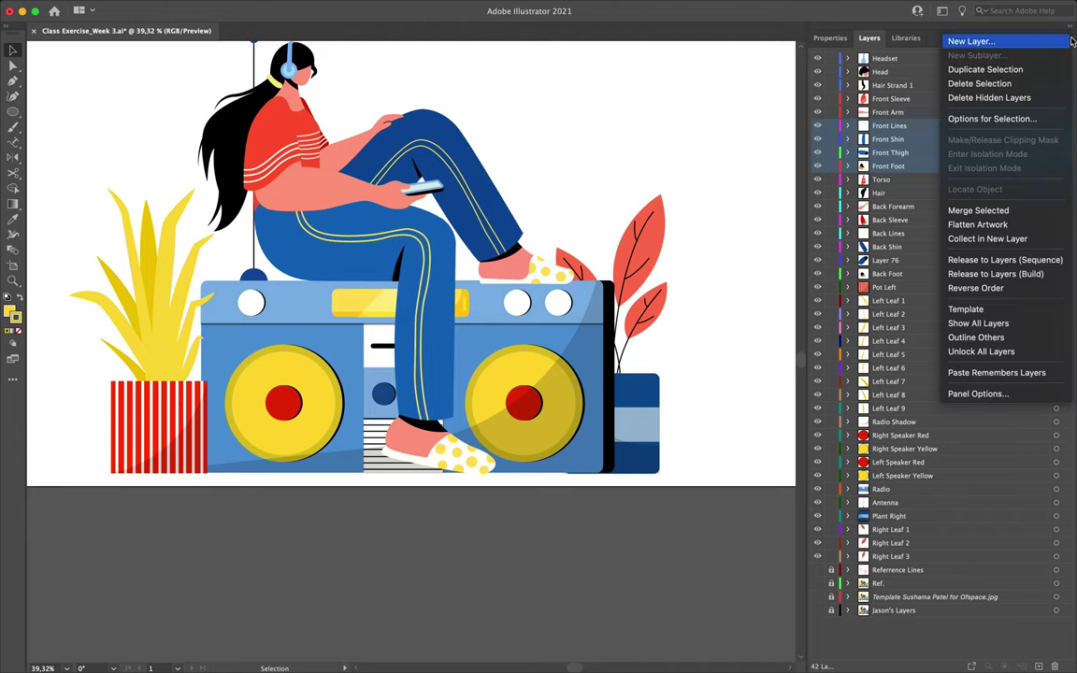
pyautogui.click(977, 119)
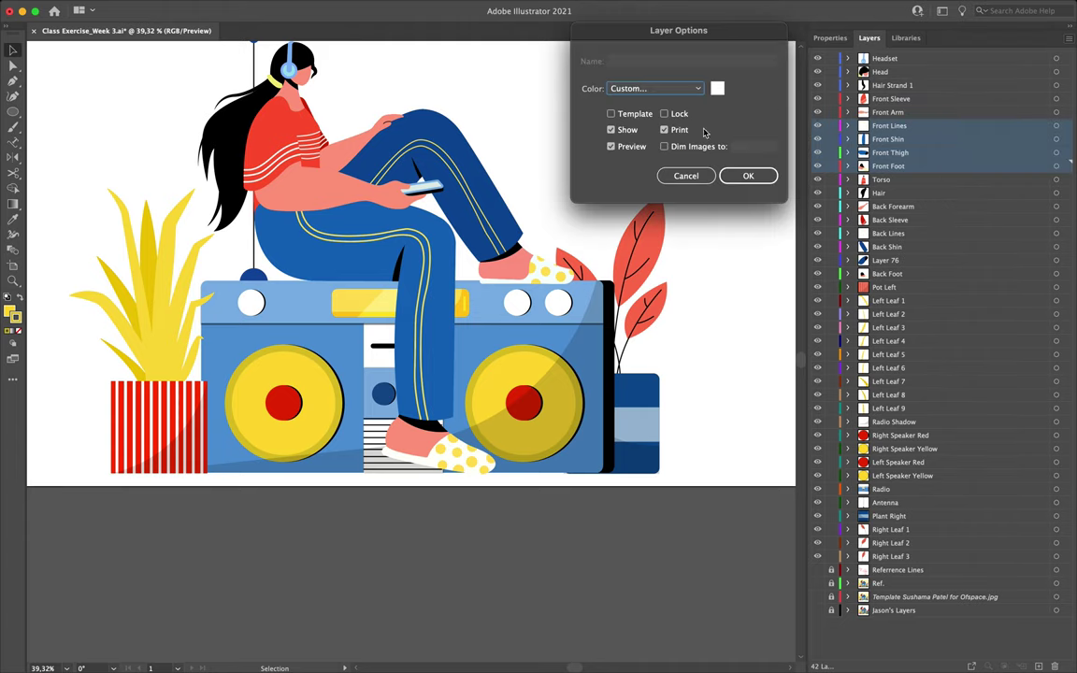
pyautogui.click(654, 88)
pyautogui.click(649, 245)
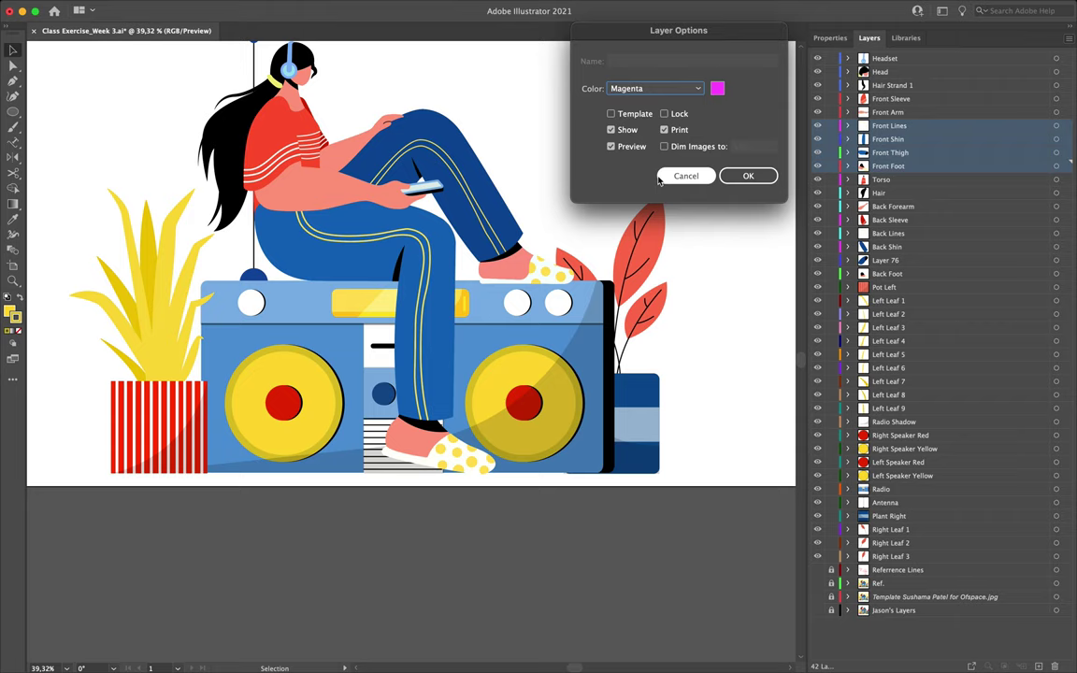
pyautogui.click(745, 176)
# Set the Torso layer's colour to Black in its layer options
pyautogui.click(884, 180)
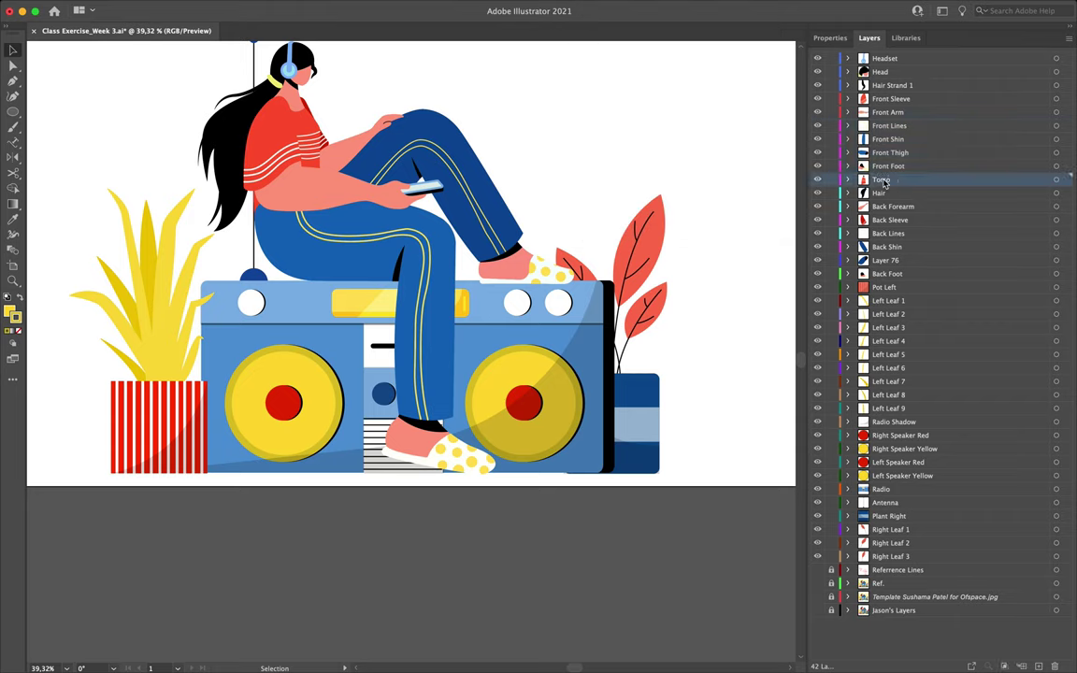
pyautogui.doubleClick(884, 182)
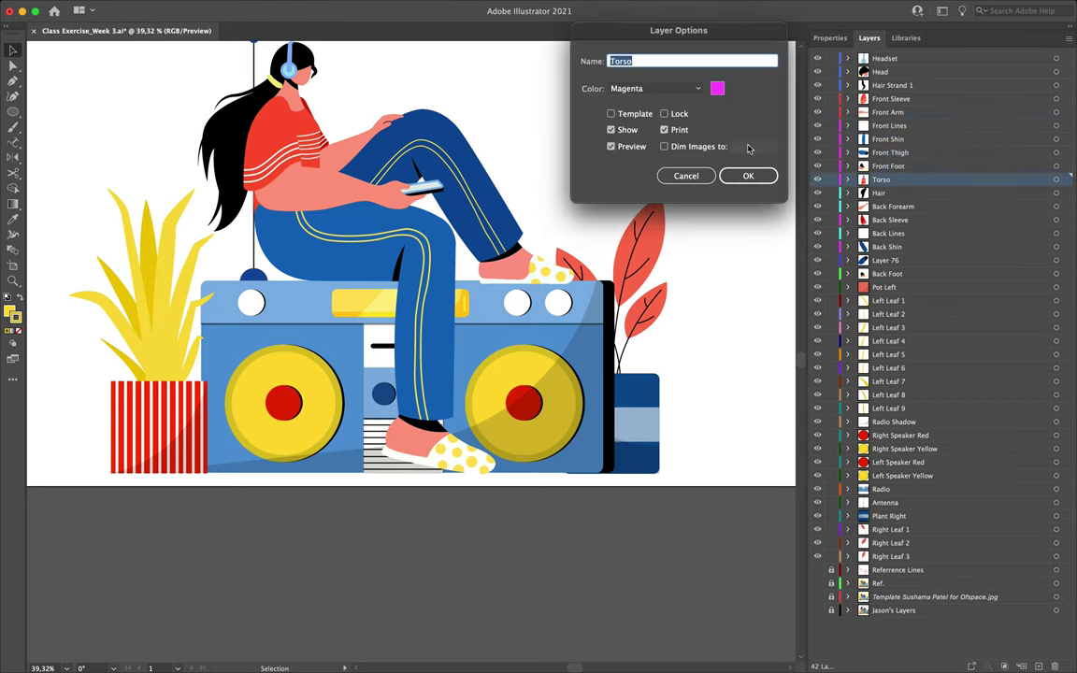
pyautogui.click(694, 89)
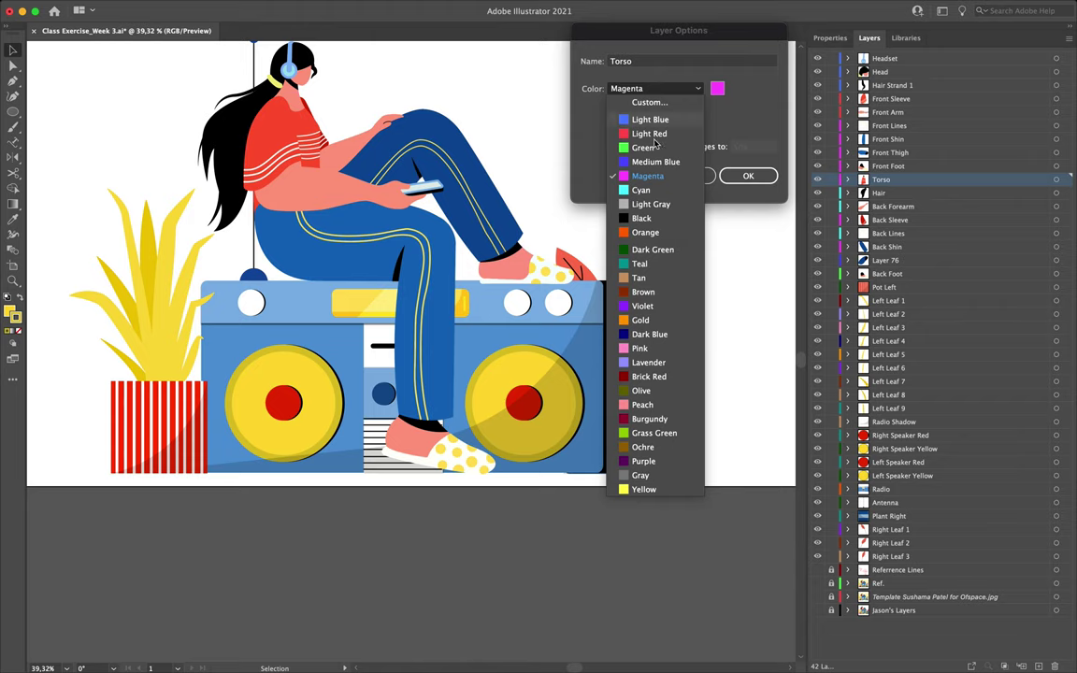
pyautogui.click(645, 218)
pyautogui.click(750, 176)
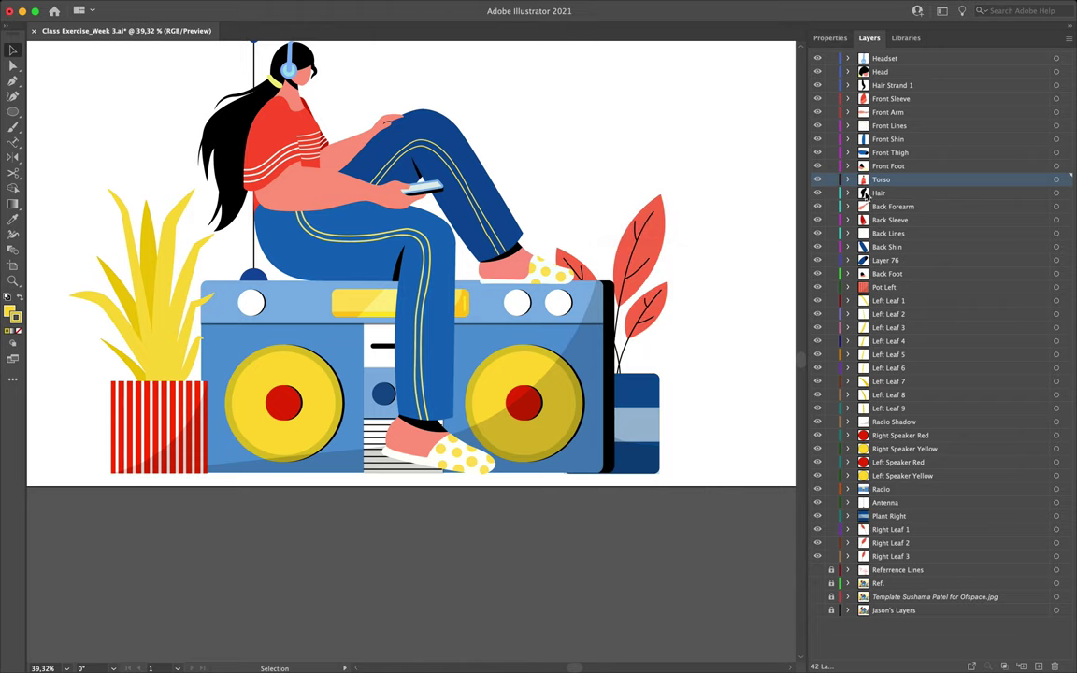
# Set the Hair layer's colour to Light Blue, matching the Head and Headset layers
pyautogui.click(875, 193)
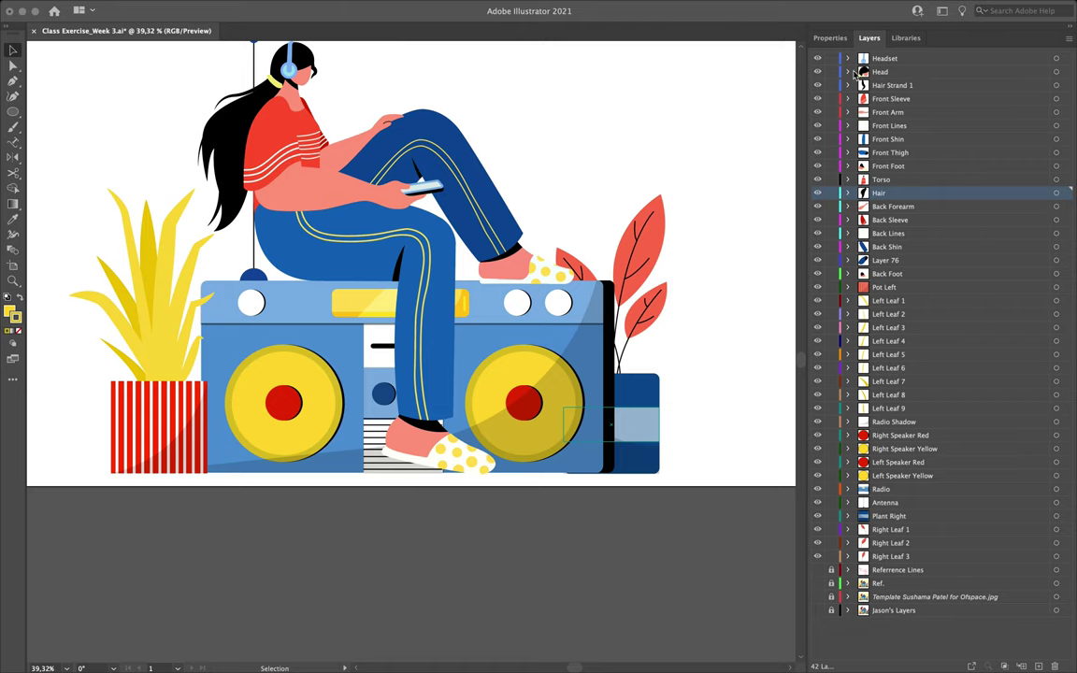
pyautogui.doubleClick(863, 193)
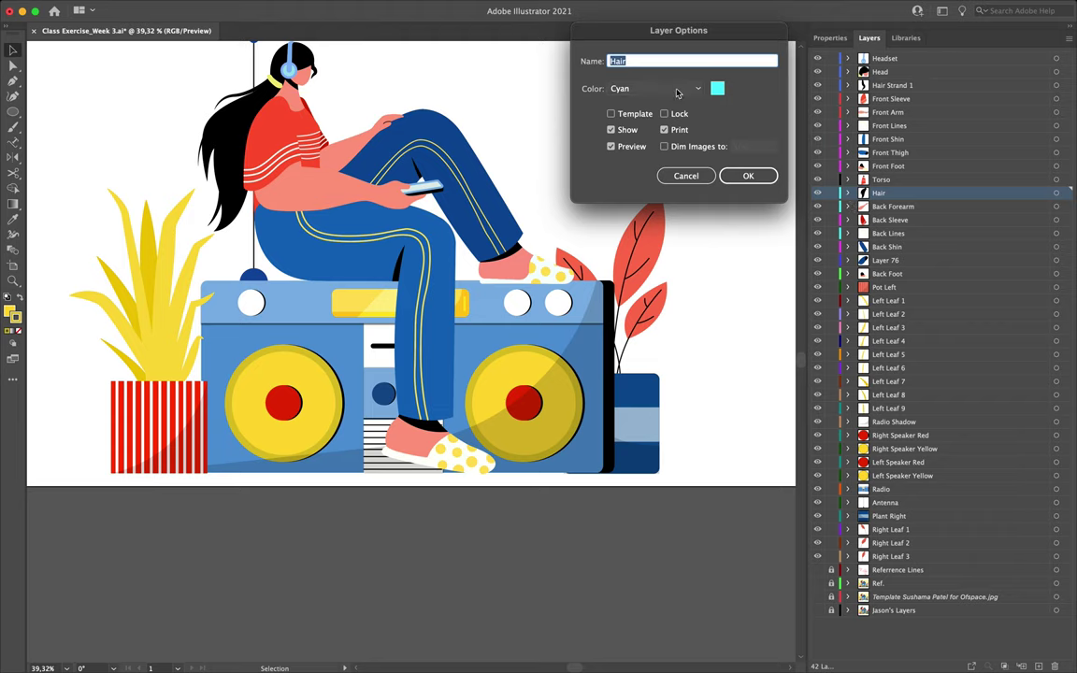
pyautogui.click(613, 86)
pyautogui.click(650, 120)
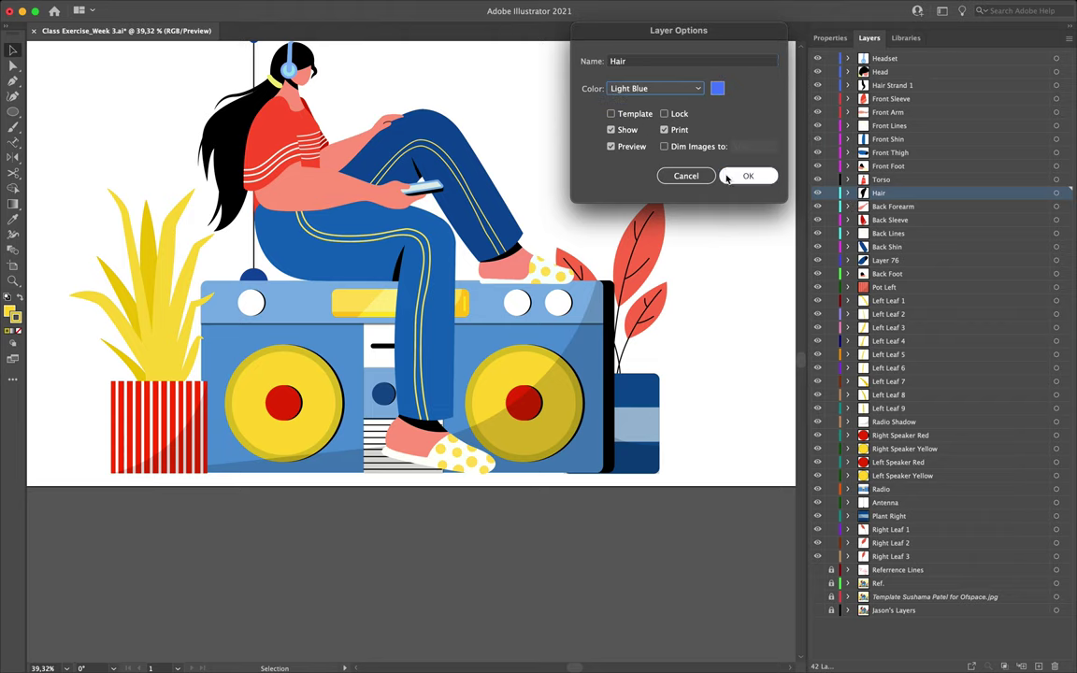
pyautogui.click(735, 178)
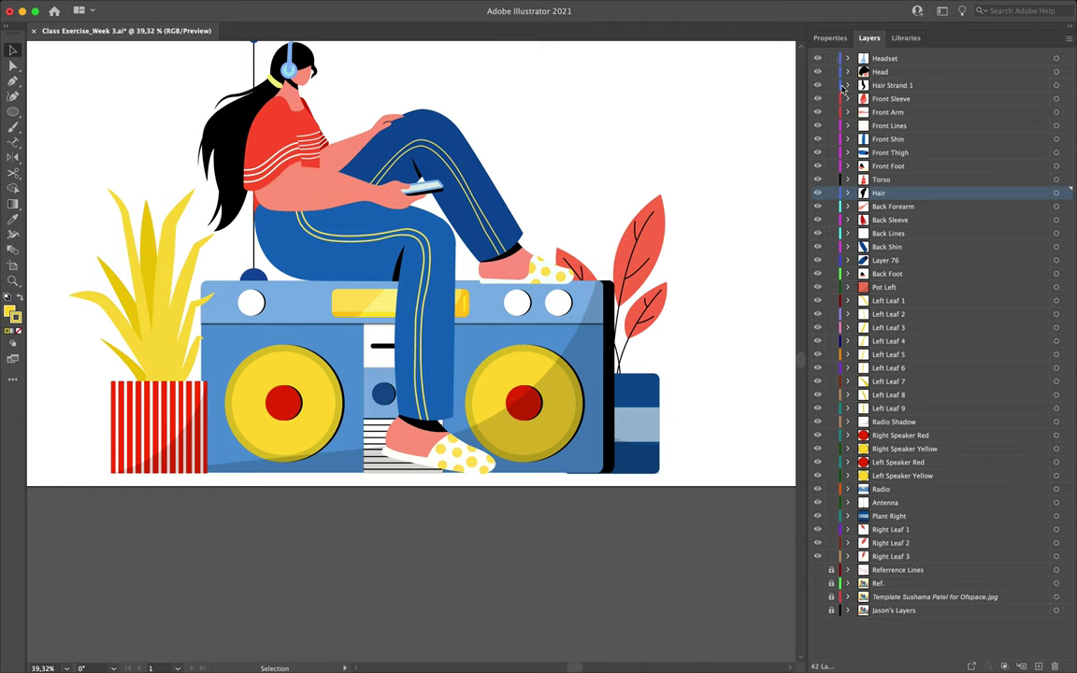
# Set the colour of the Back Forearm and Back Sleeve layers together to Orange
pyautogui.click(866, 210)
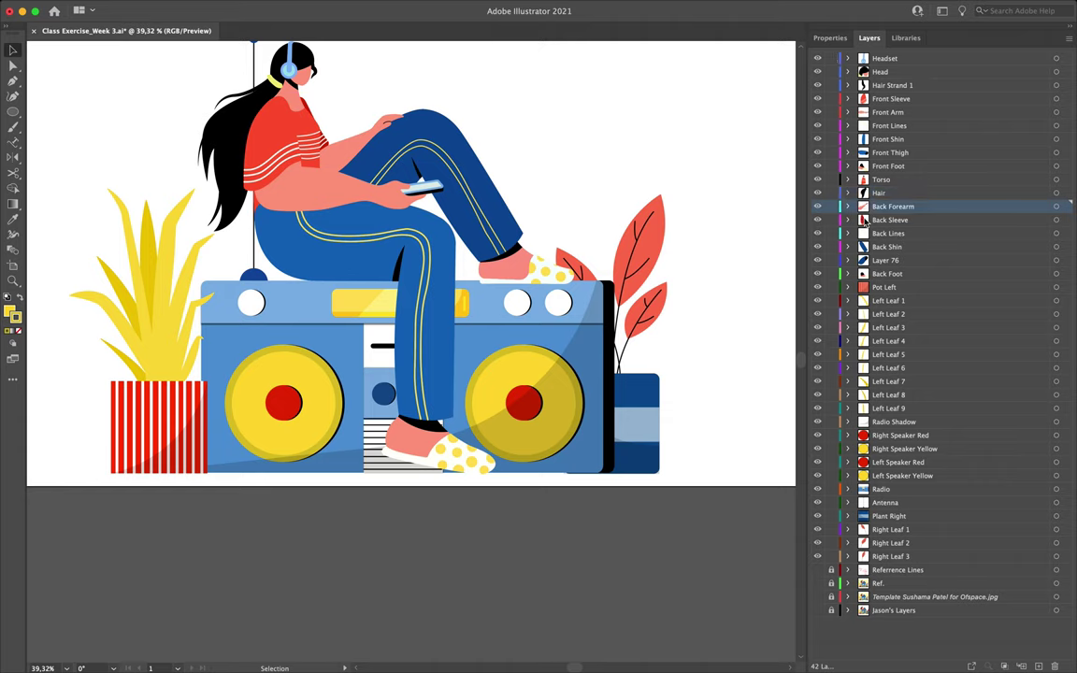
pyautogui.keyDown('shift'); pyautogui.click(867, 221); pyautogui.keyUp('shift')
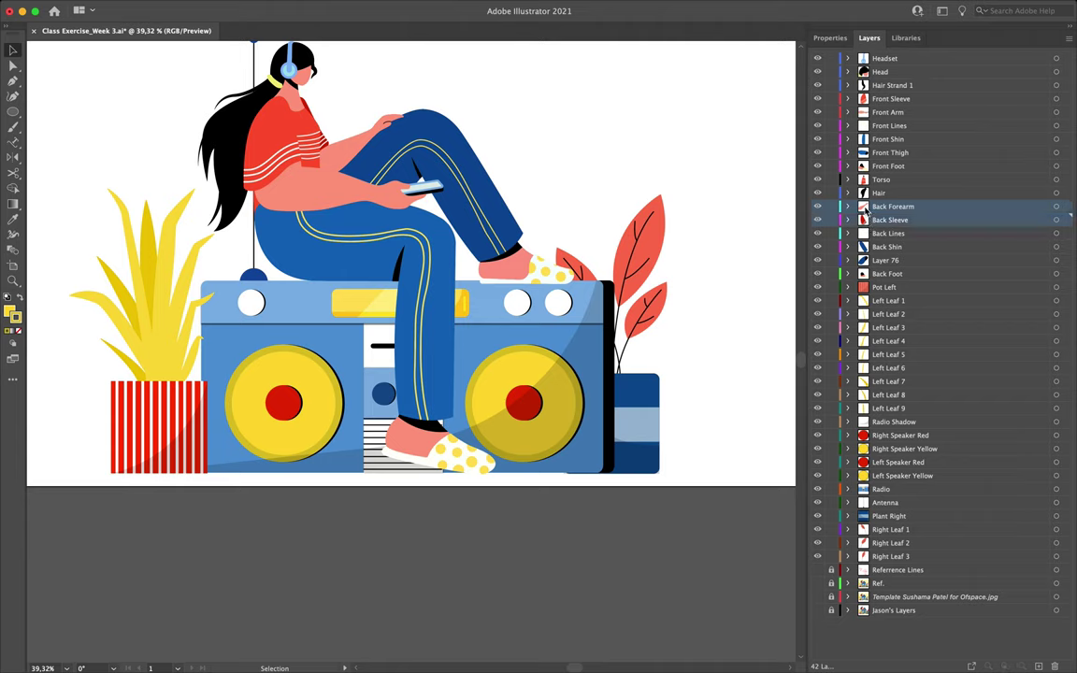
pyautogui.click(1069, 38)
pyautogui.click(743, 134)
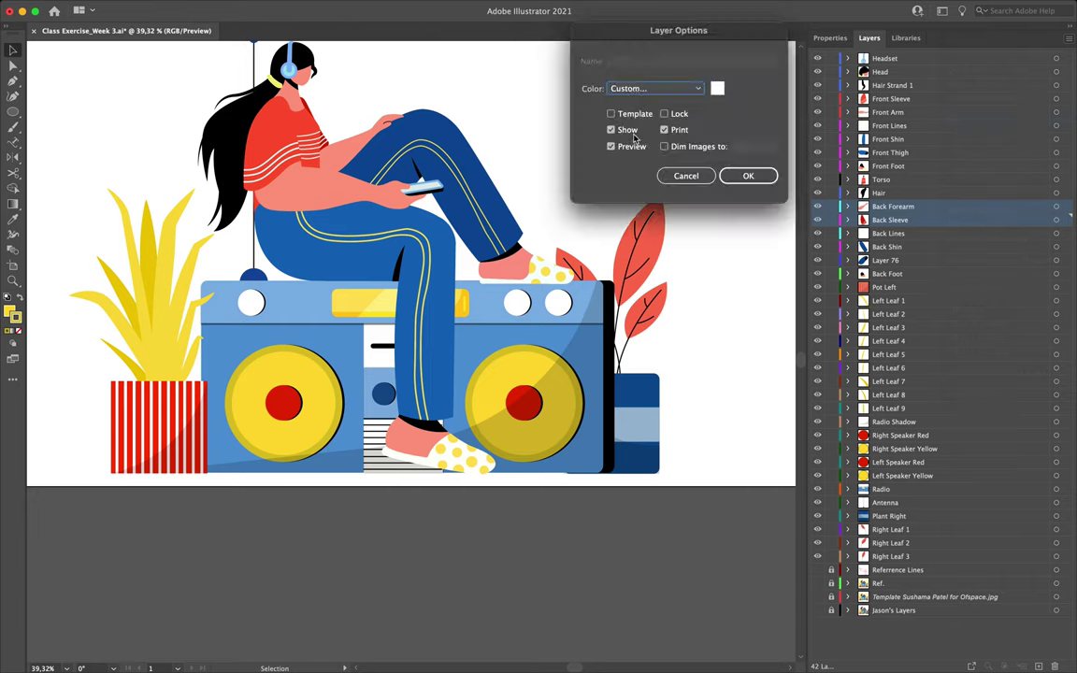
pyautogui.click(653, 88)
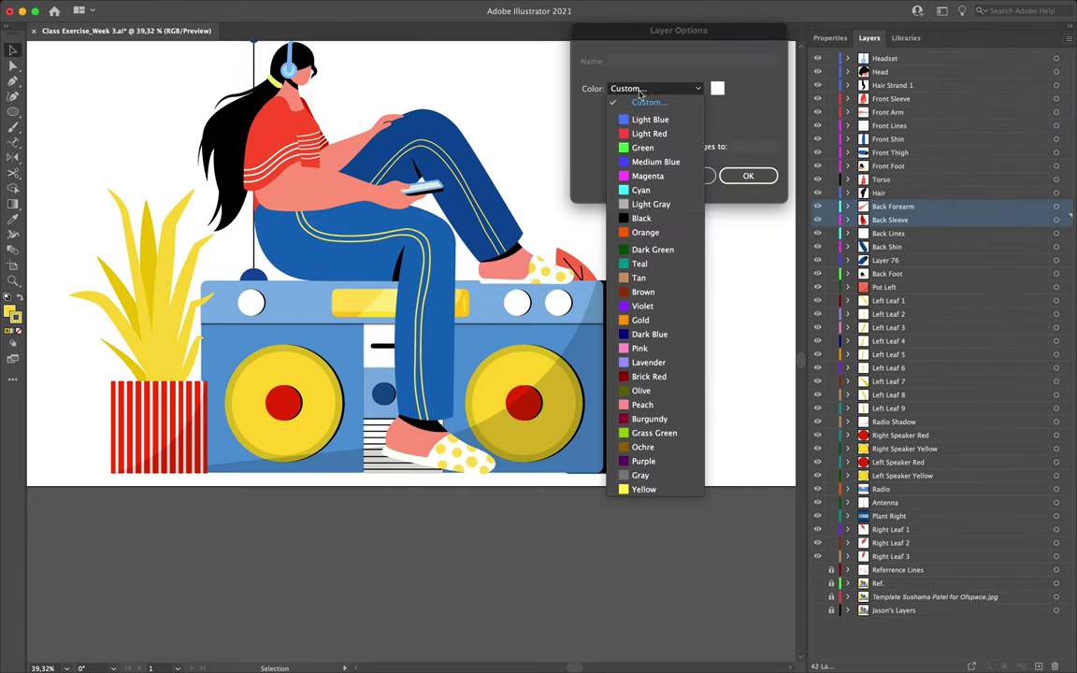
pyautogui.click(645, 232)
pyautogui.click(748, 175)
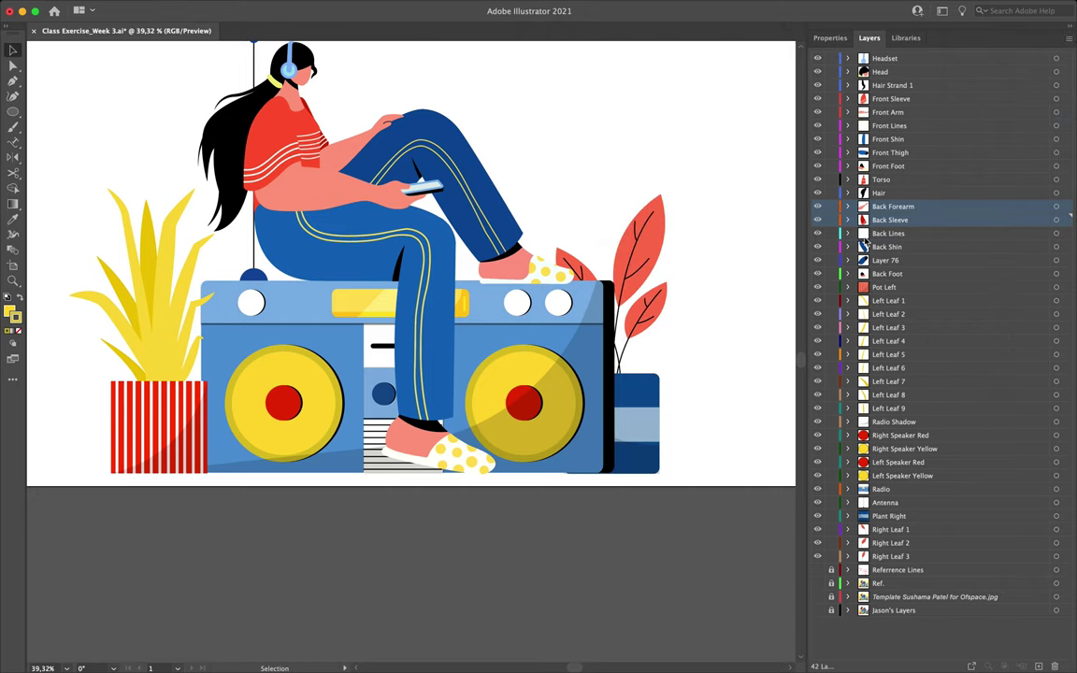
# Set the colour of the Back Lines, Back Shin, Layer 76 and Back Foot layers together to Teal
pyautogui.click(879, 233)
pyautogui.keyDown('shift'); pyautogui.click(867, 274); pyautogui.keyUp('shift')
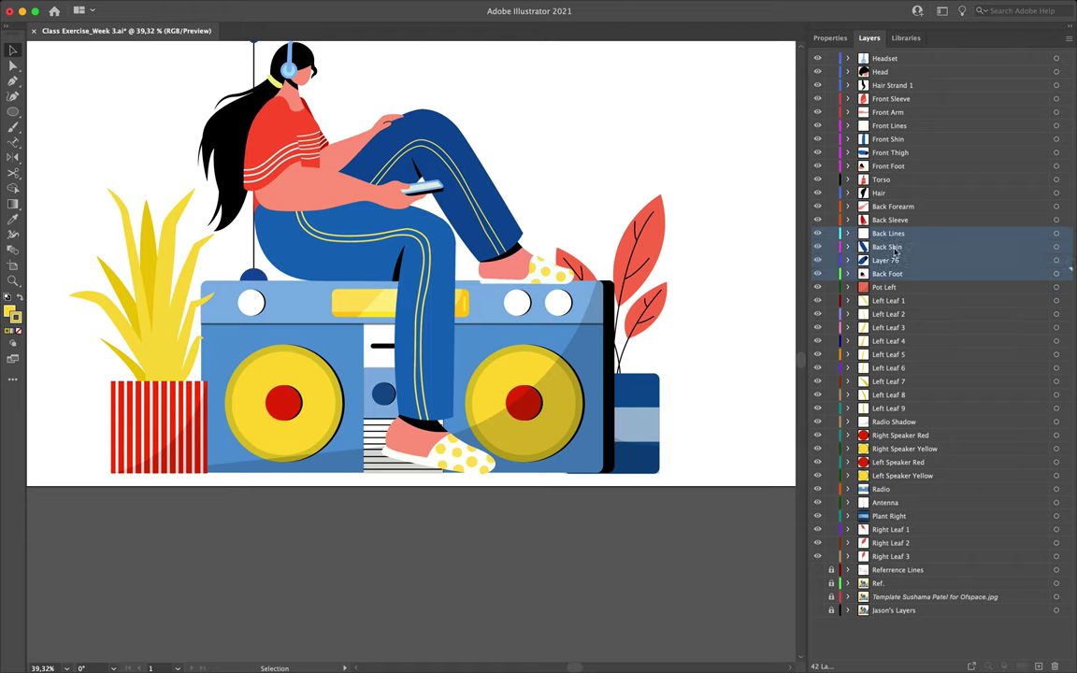
pyautogui.click(1069, 39)
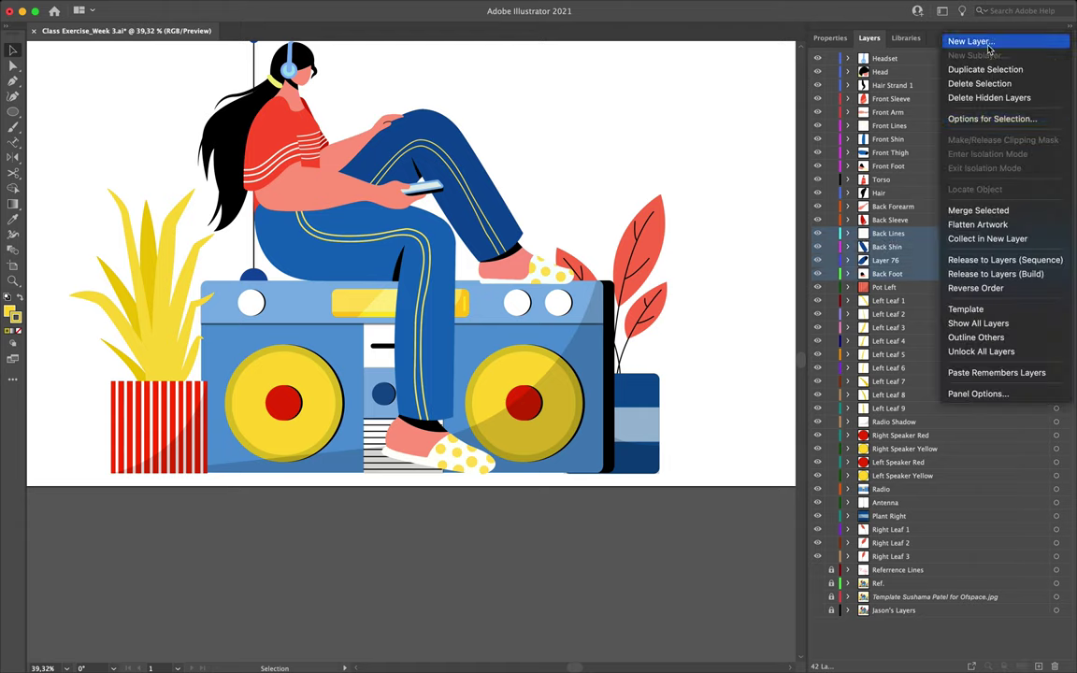
pyautogui.click(992, 119)
pyautogui.click(693, 89)
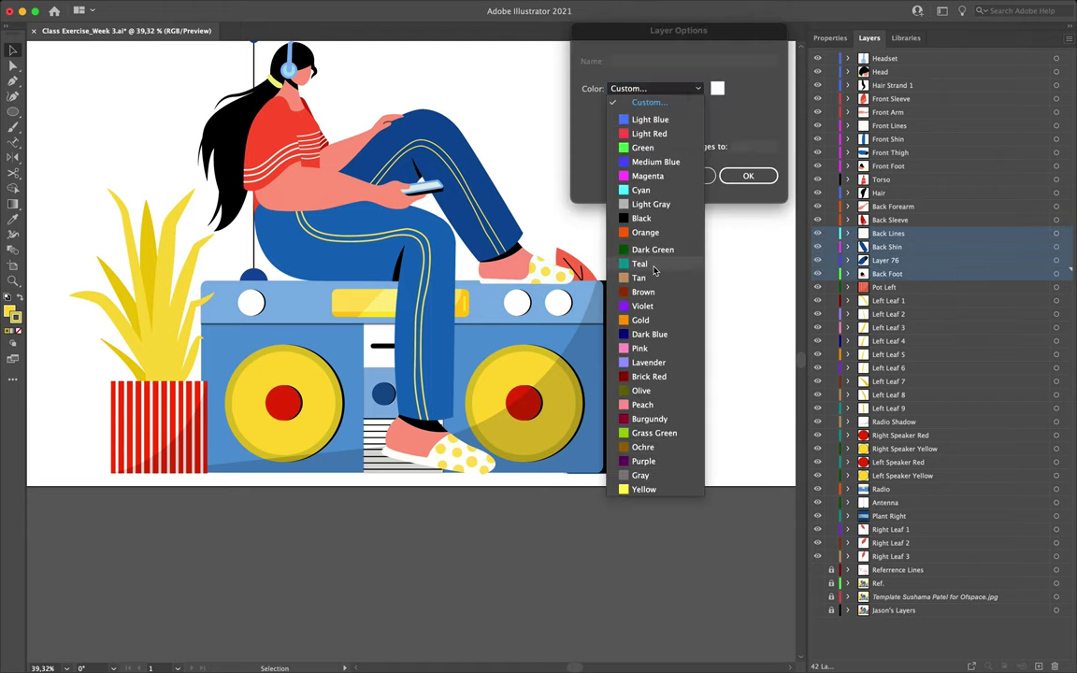
pyautogui.click(640, 264)
pyautogui.click(748, 177)
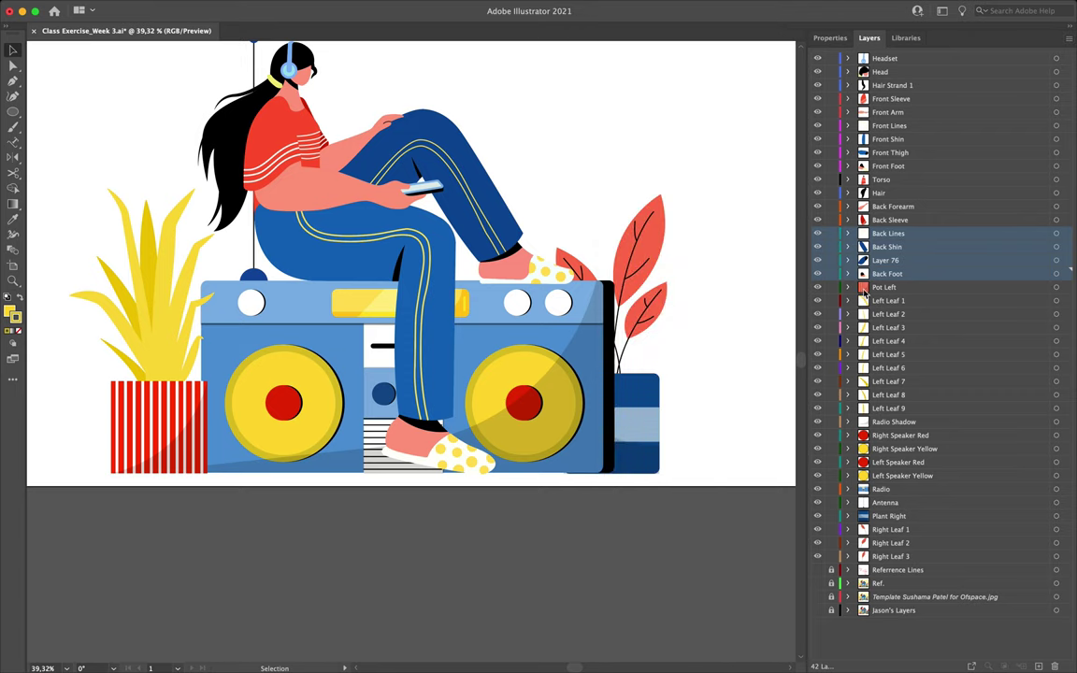
# Set the colour of the Pot Left layer and the Left Leaf 1 to Left Leaf 9 layers together to Violet
pyautogui.click(865, 288)
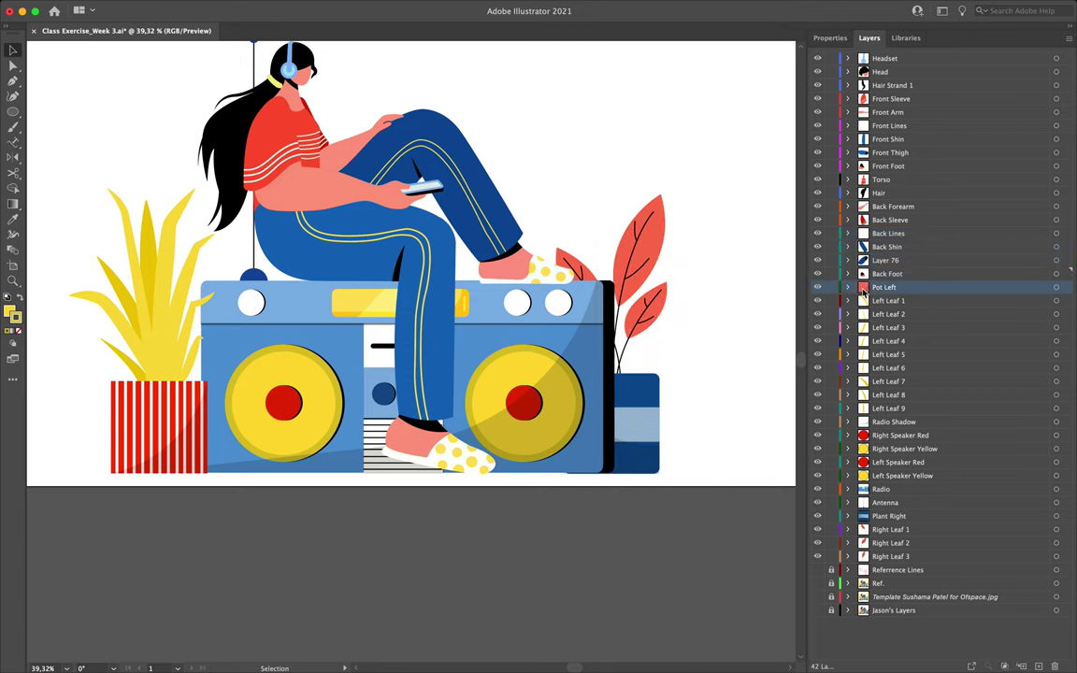
pyautogui.keyDown('shift'); pyautogui.click(862, 409); pyautogui.keyUp('shift')
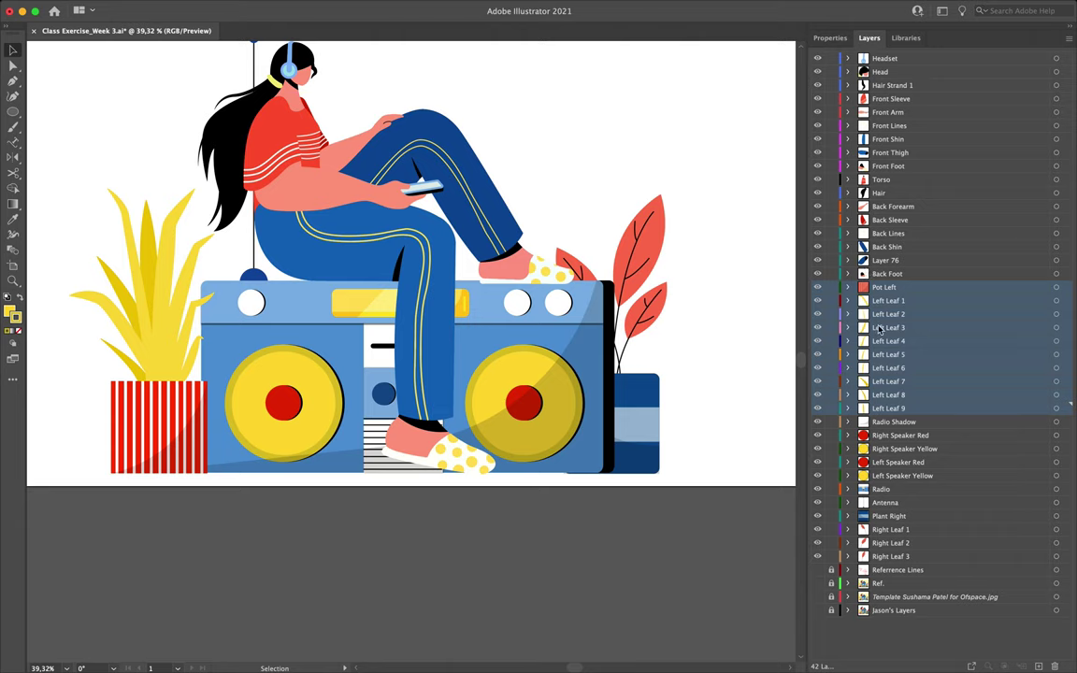
pyautogui.click(1068, 39)
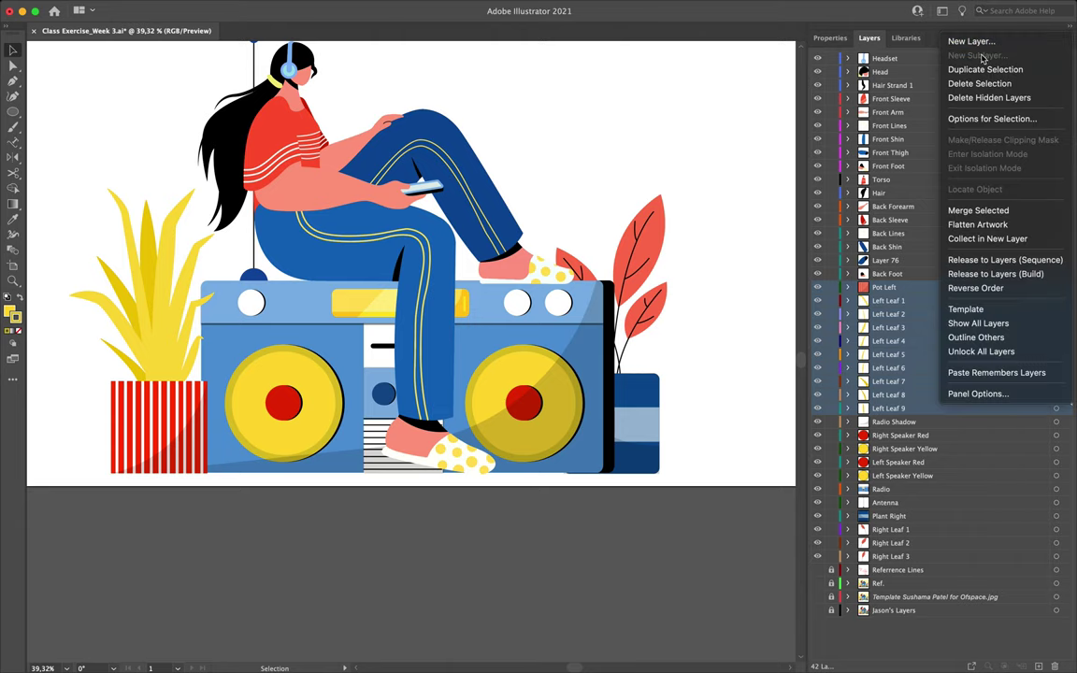
pyautogui.click(984, 119)
pyautogui.click(618, 88)
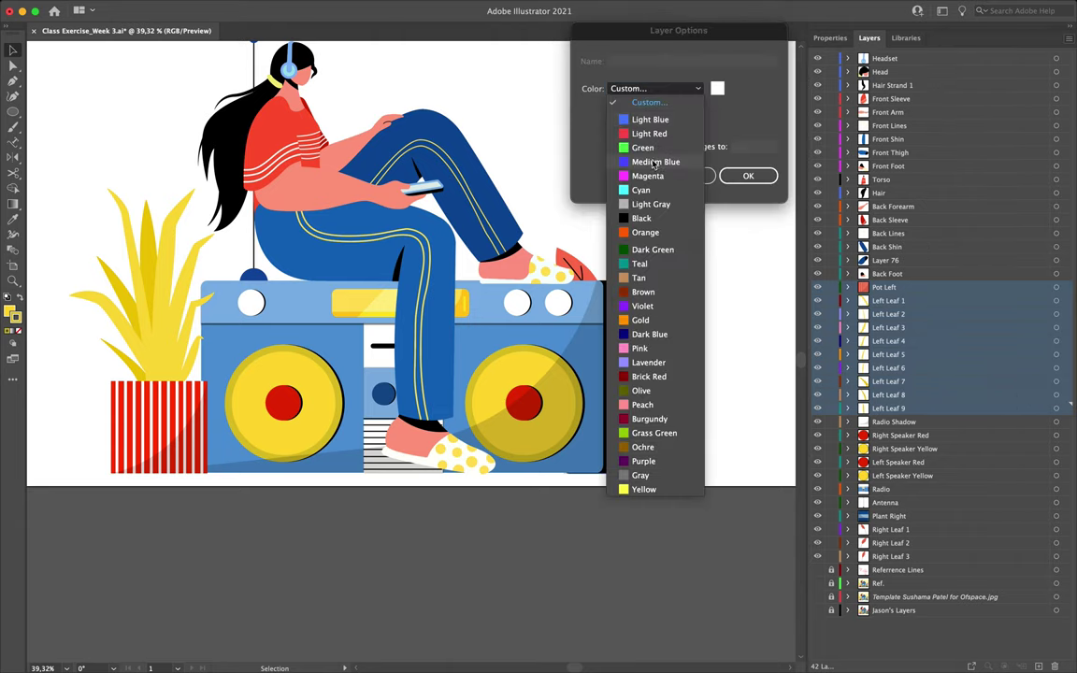
pyautogui.click(643, 306)
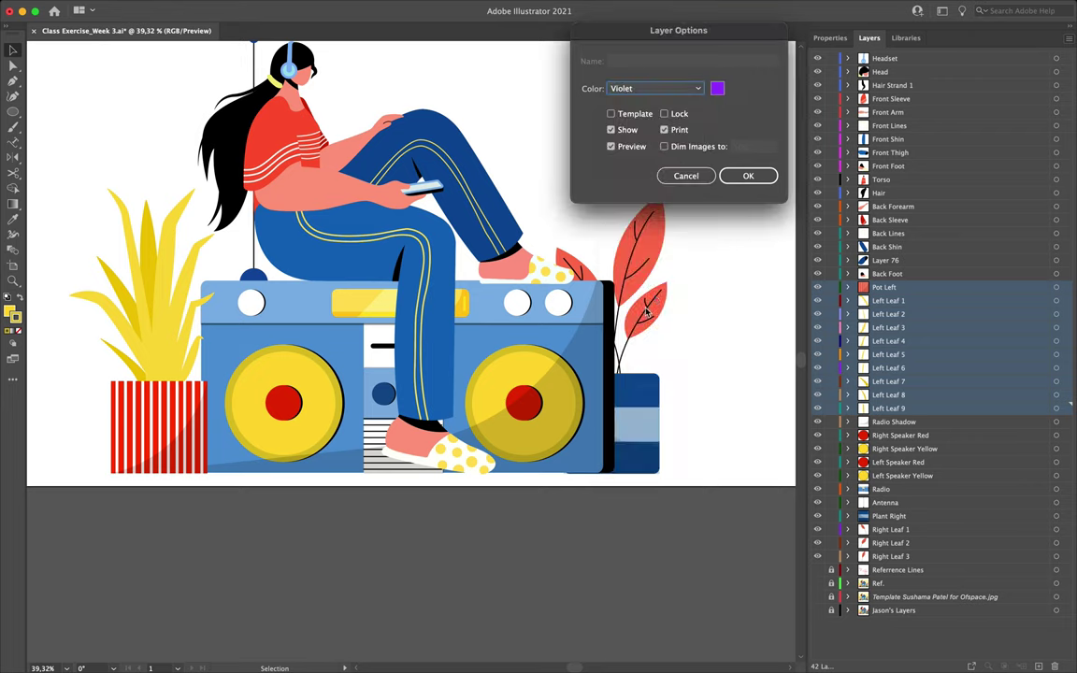
pyautogui.click(749, 177)
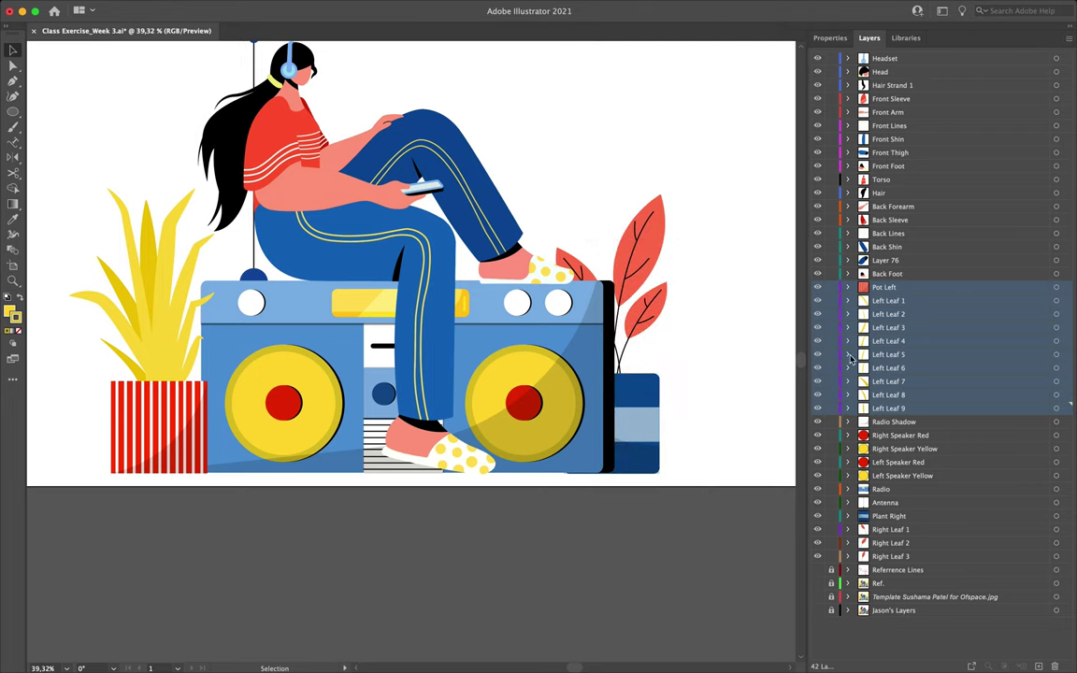
# Set the colour of the Radio Shadow, Radio and all four speaker layers together to Brown
pyautogui.click(863, 422)
pyautogui.keyDown('shift'); pyautogui.click(881, 489); pyautogui.keyUp('shift')
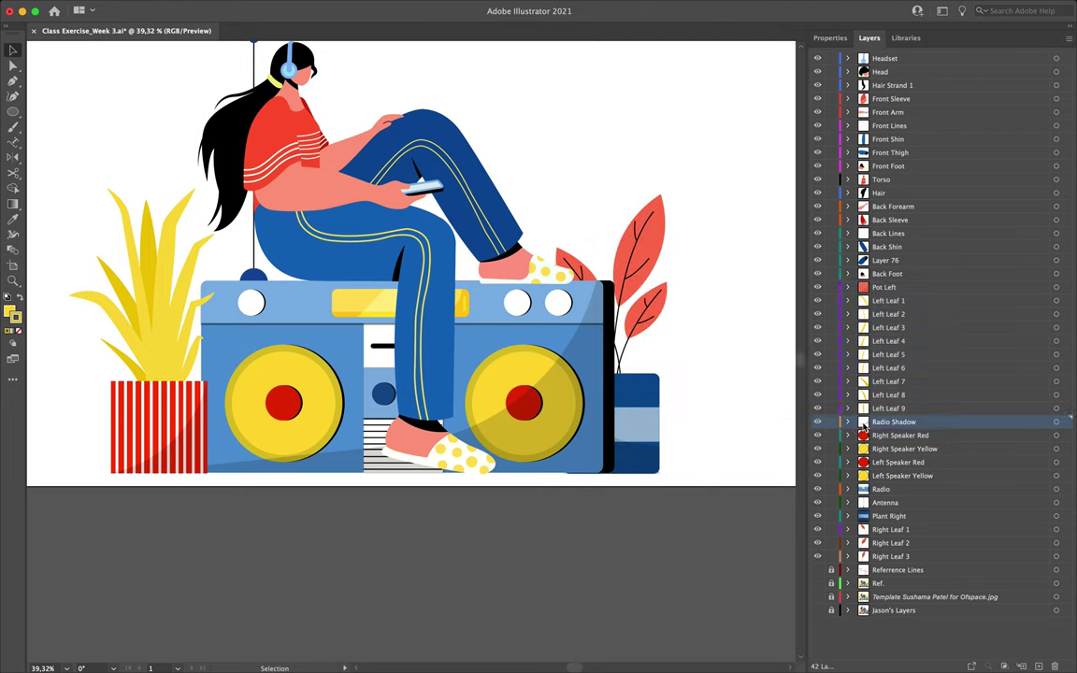
pyautogui.click(1069, 40)
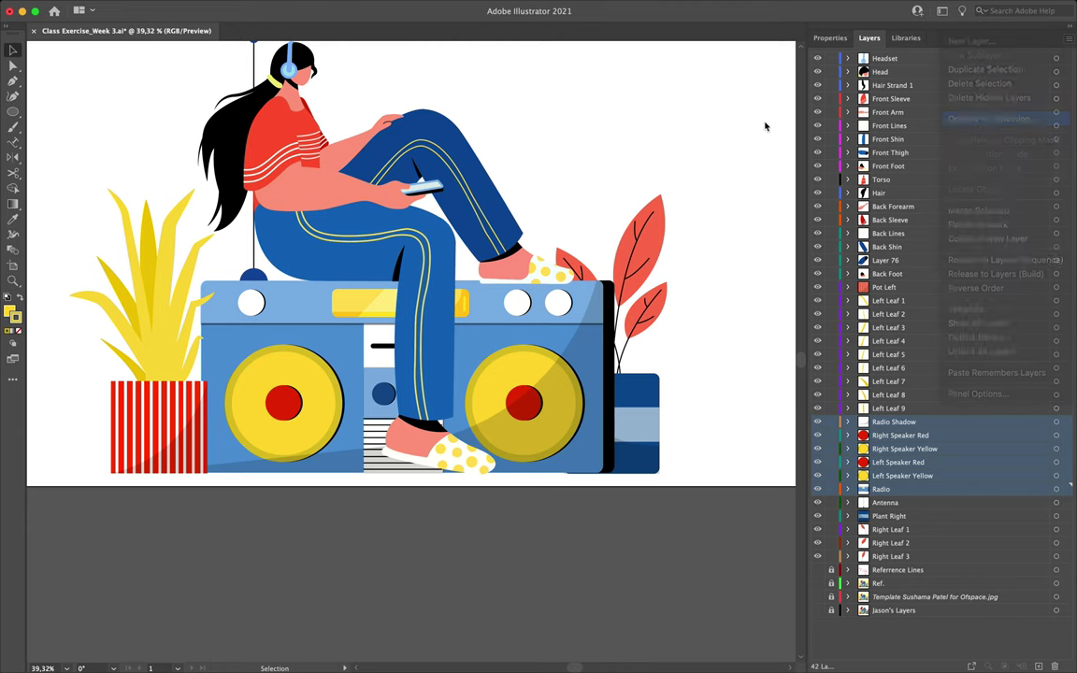
pyautogui.click(991, 119)
pyautogui.click(654, 88)
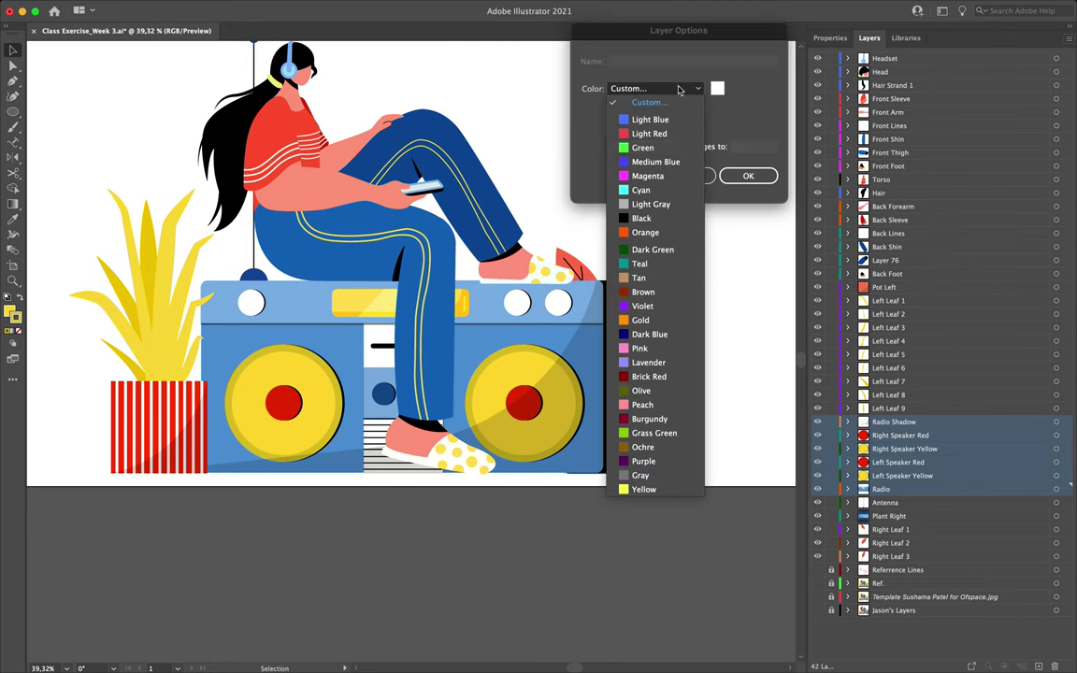
pyautogui.click(653, 293)
pyautogui.click(748, 176)
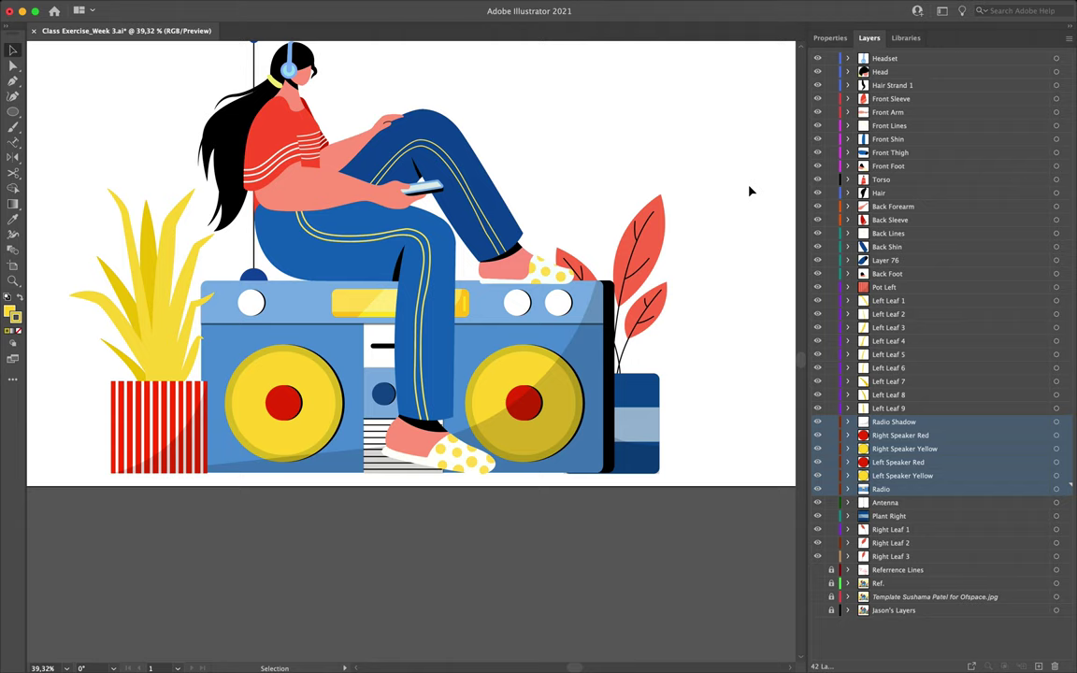
# Set the Antenna layer's colour to Brown, matching the radio layers
pyautogui.click(863, 504)
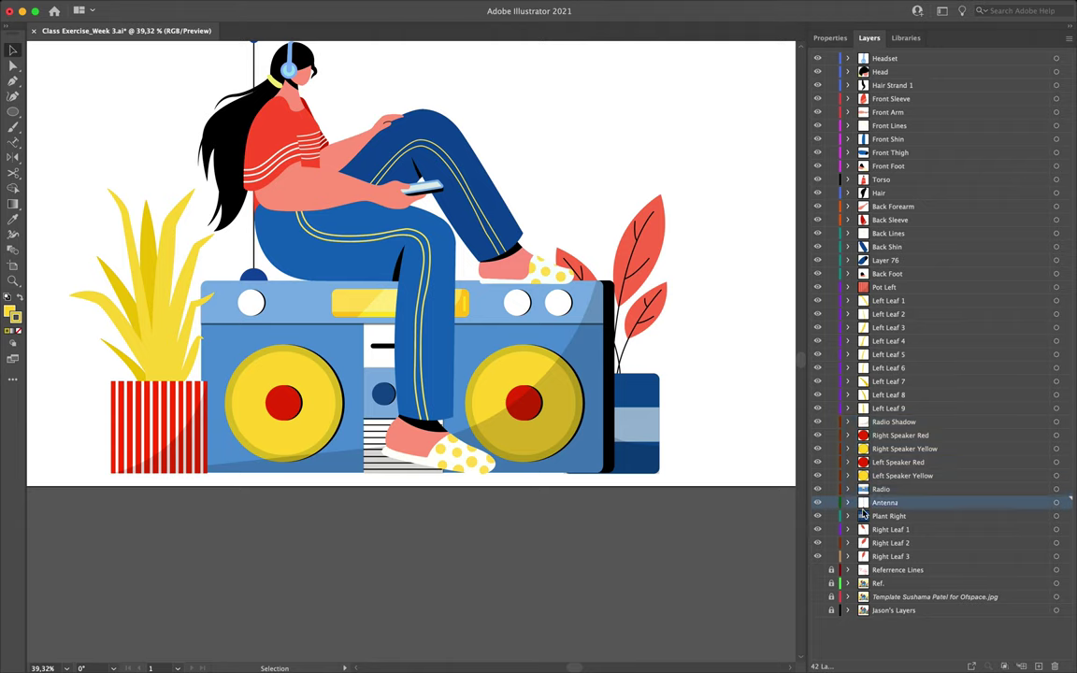
pyautogui.doubleClick(864, 509)
pyautogui.click(654, 88)
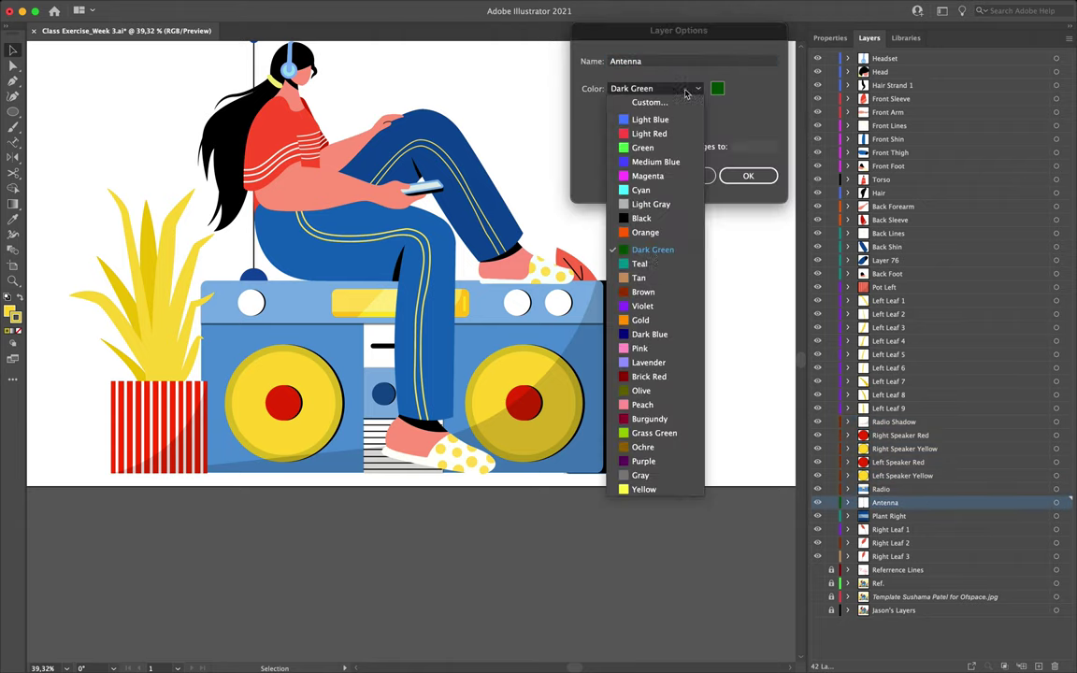
pyautogui.click(646, 292)
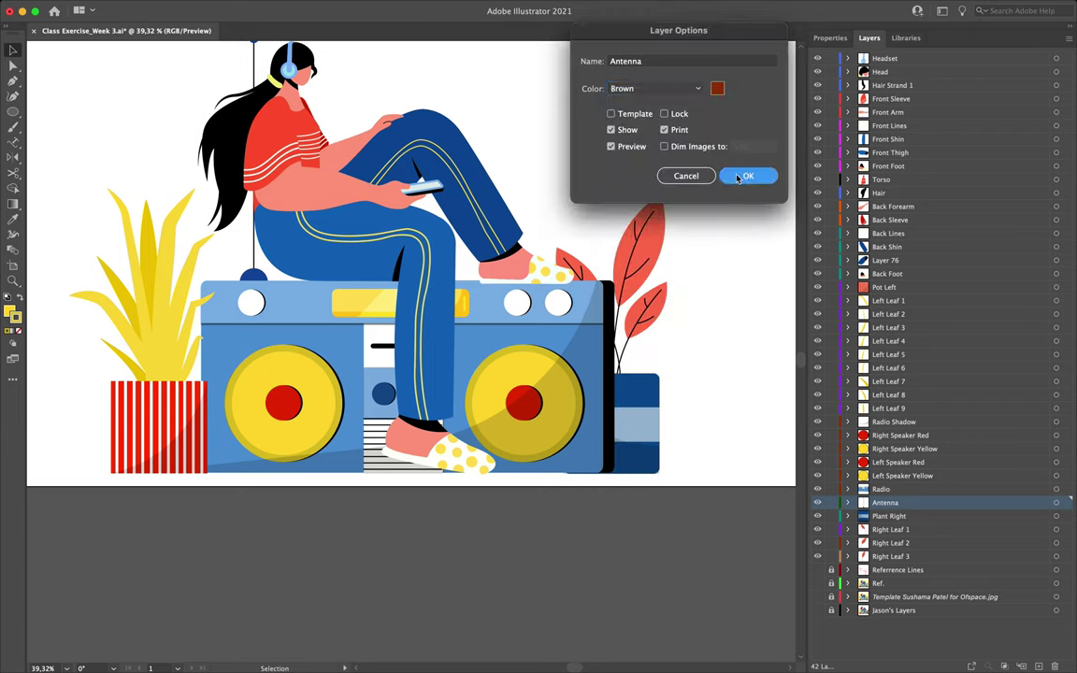
pyautogui.click(748, 176)
# Set the colour of the Plant Right layer and the Right Leaf 1 to Right Leaf 3 layers together to Gold
pyautogui.click(858, 517)
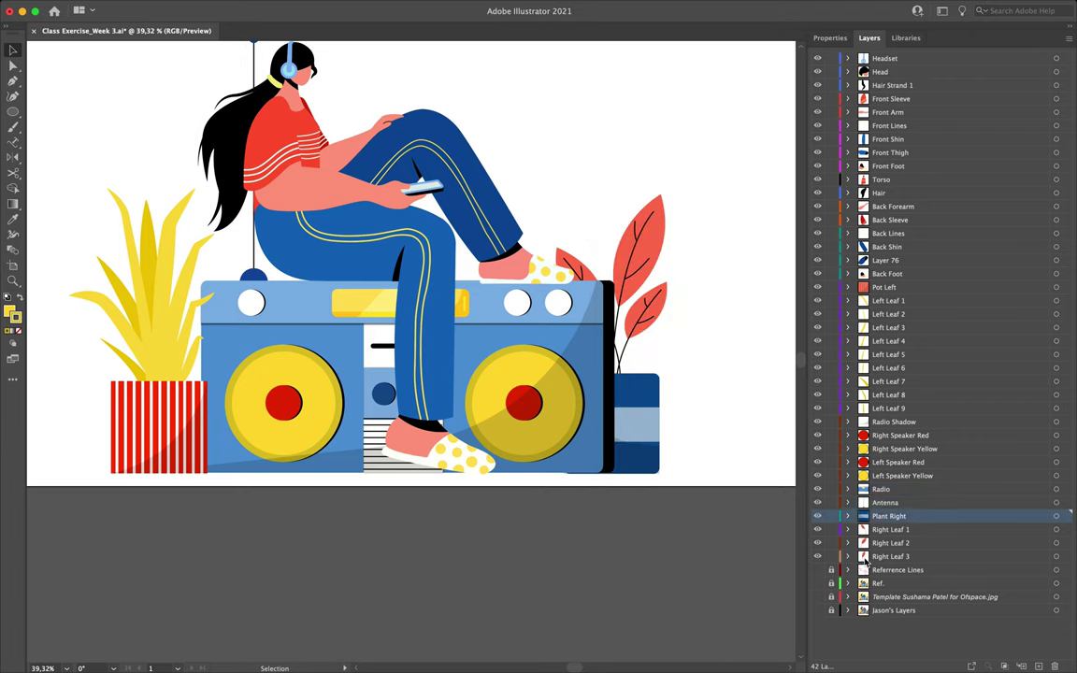
pyautogui.keyDown('shift'); pyautogui.click(864, 557); pyautogui.keyUp('shift')
pyautogui.click(1069, 39)
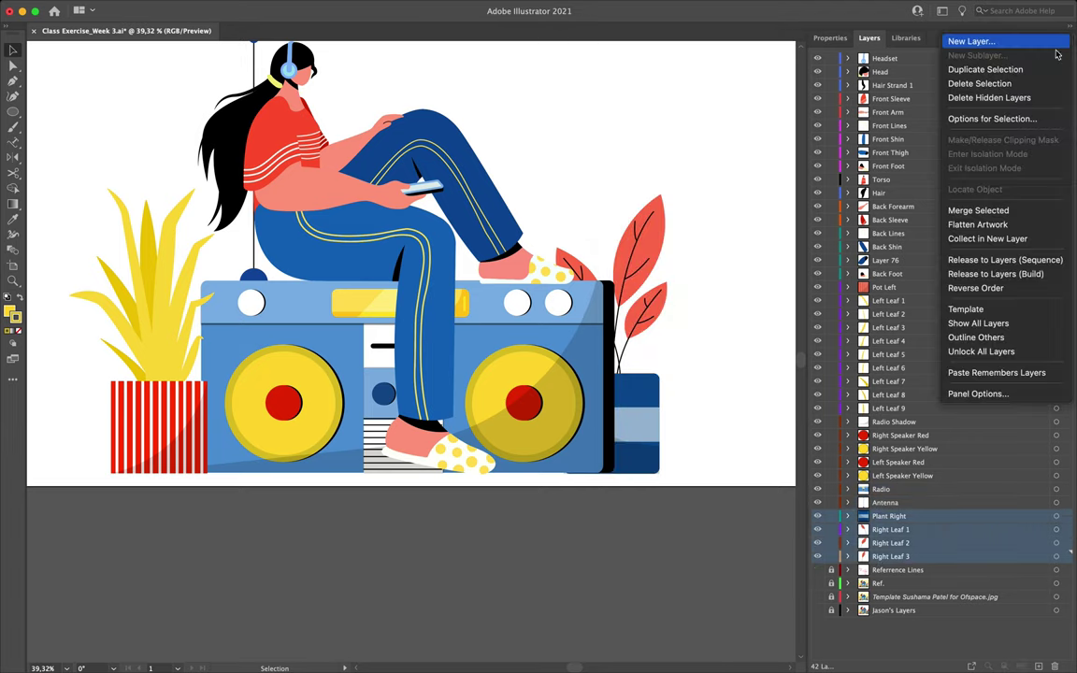
pyautogui.click(991, 119)
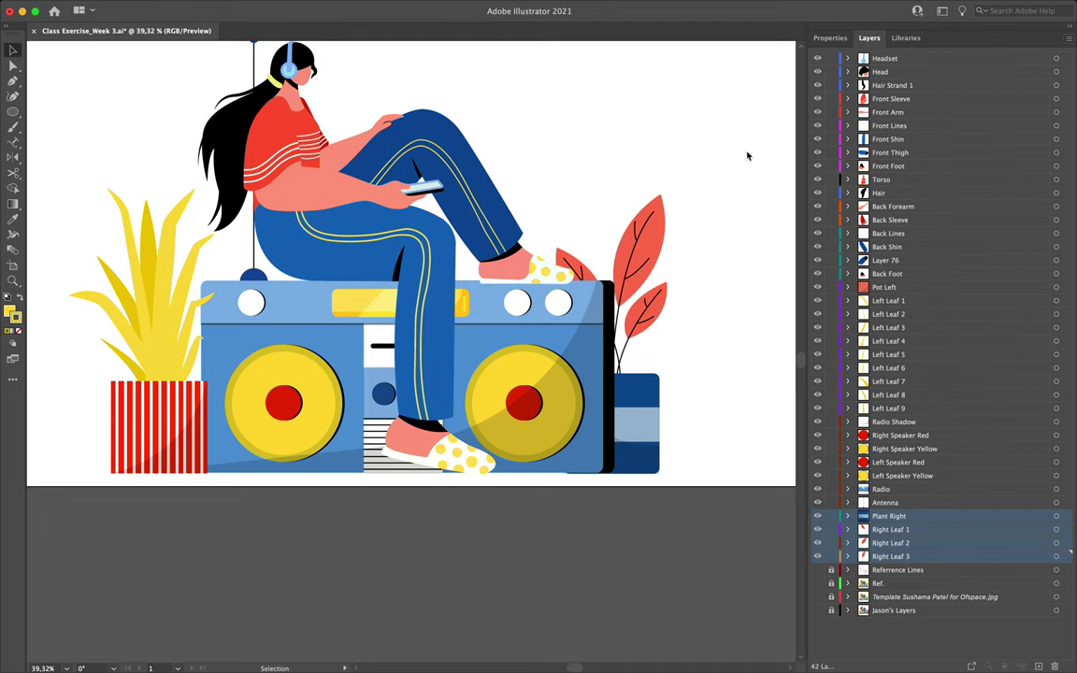
pyautogui.click(654, 88)
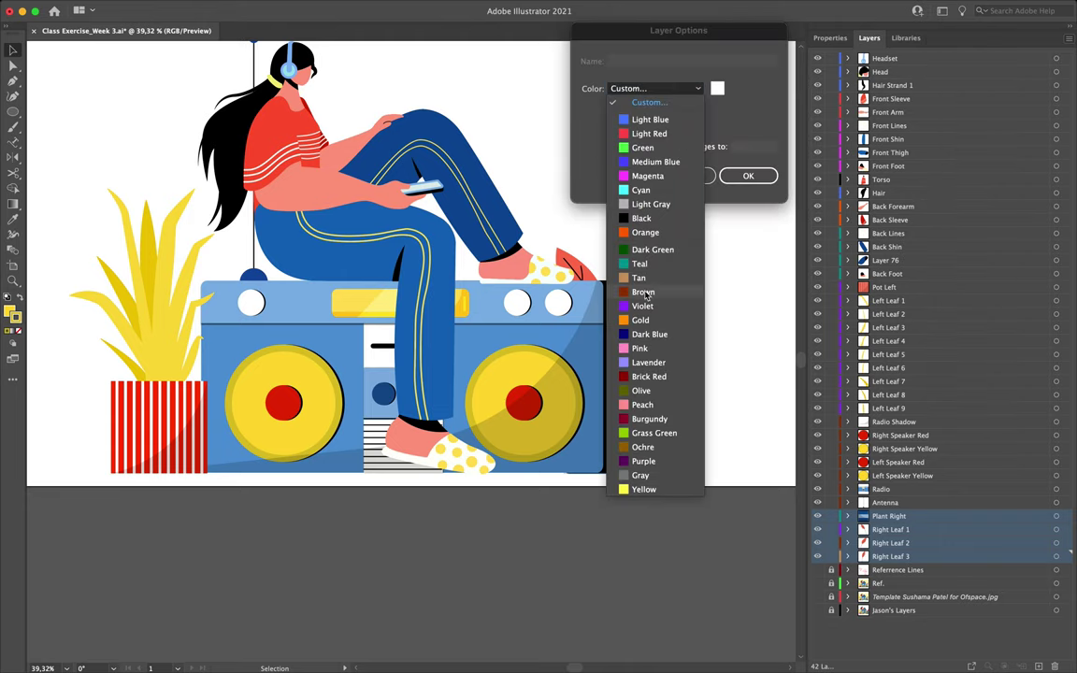
pyautogui.click(645, 319)
pyautogui.click(748, 176)
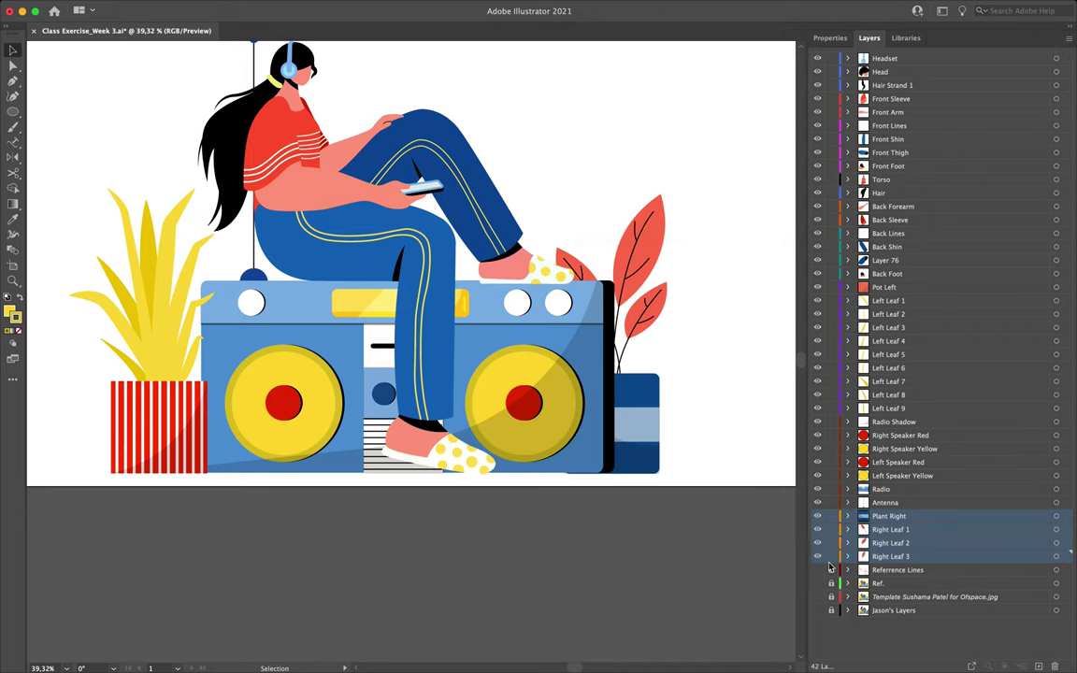
pyautogui.click(862, 503)
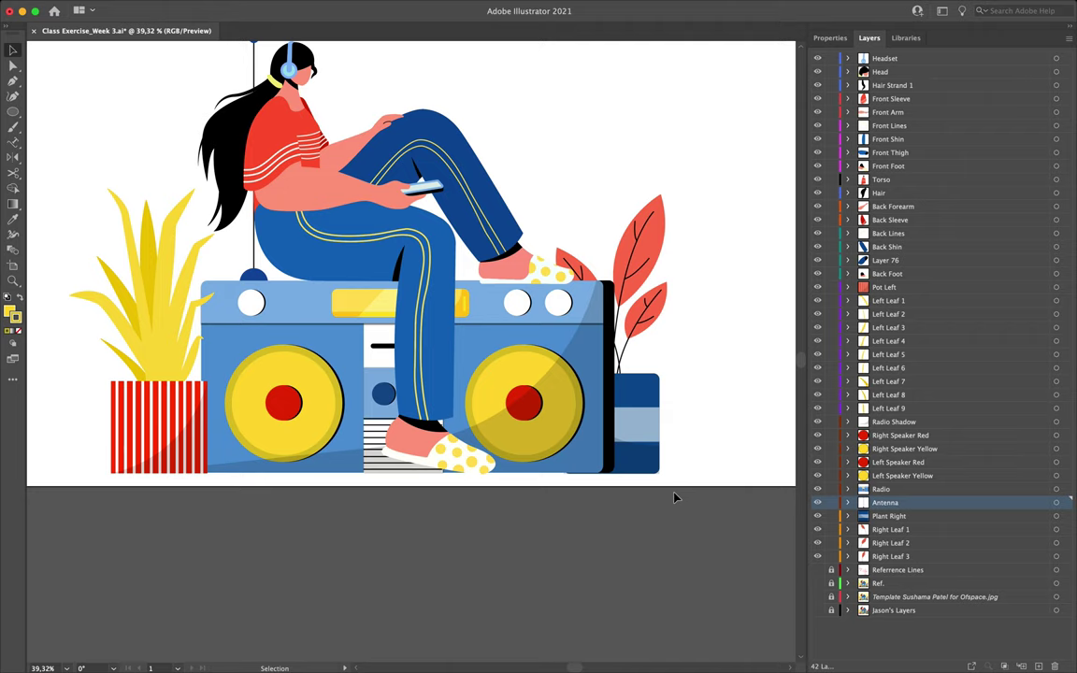
pyautogui.scroll(-5, 434, 348)
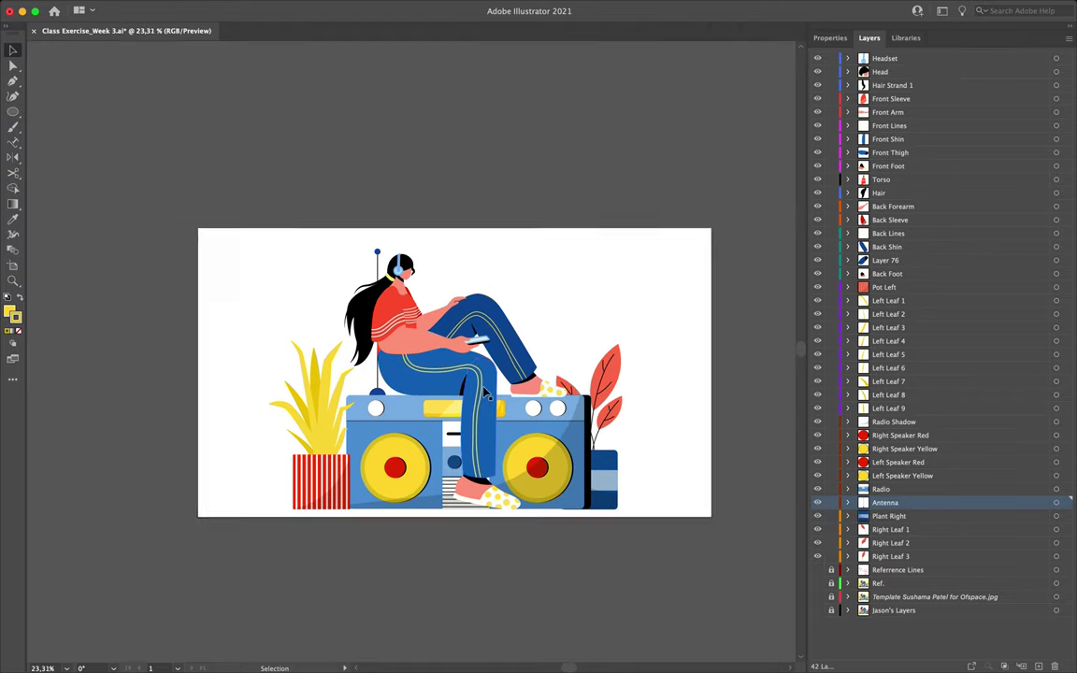
pyautogui.scroll(3, 487, 396)
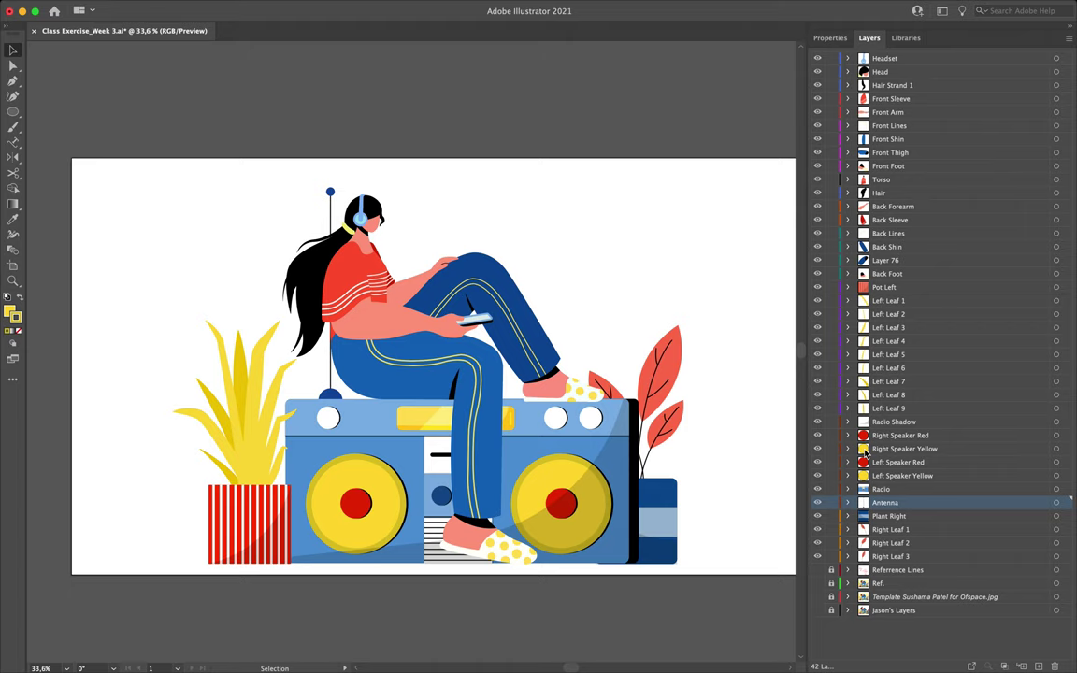
pyautogui.moveTo(764, 17)
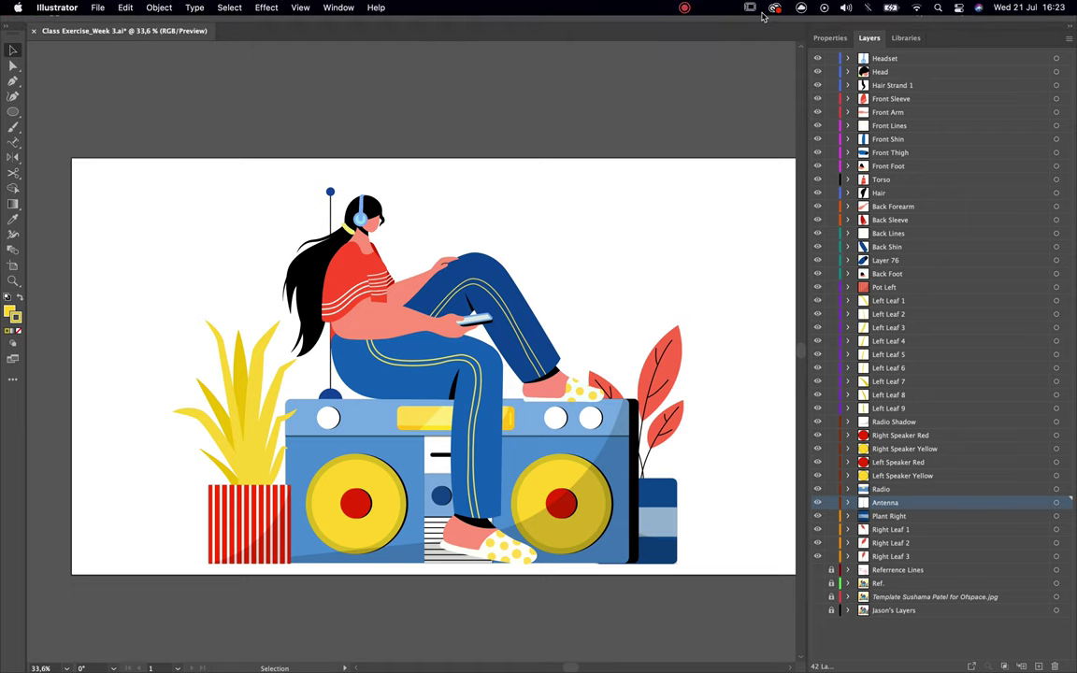